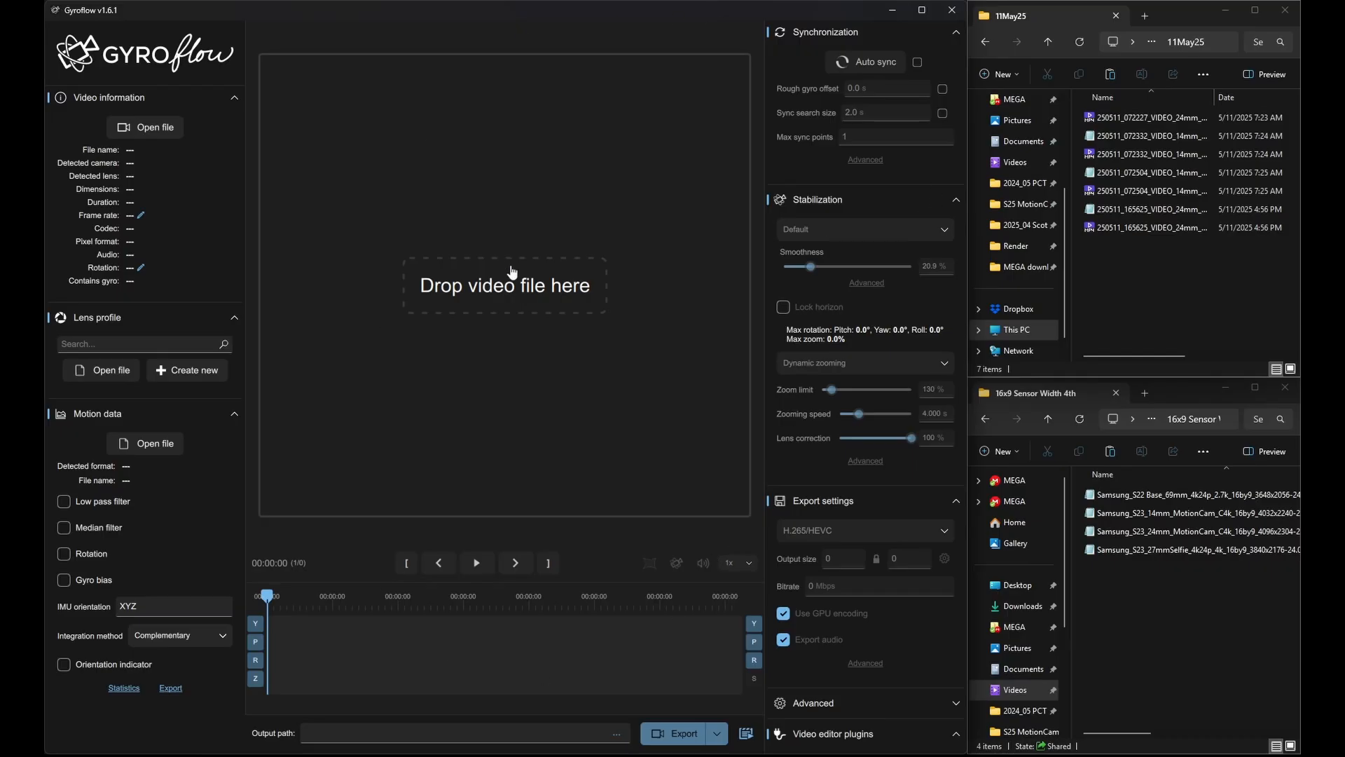
# View the lens calibrator and its checkerboard calibration target, closing both without creating a profile.
pyautogui.click(1184, 14)
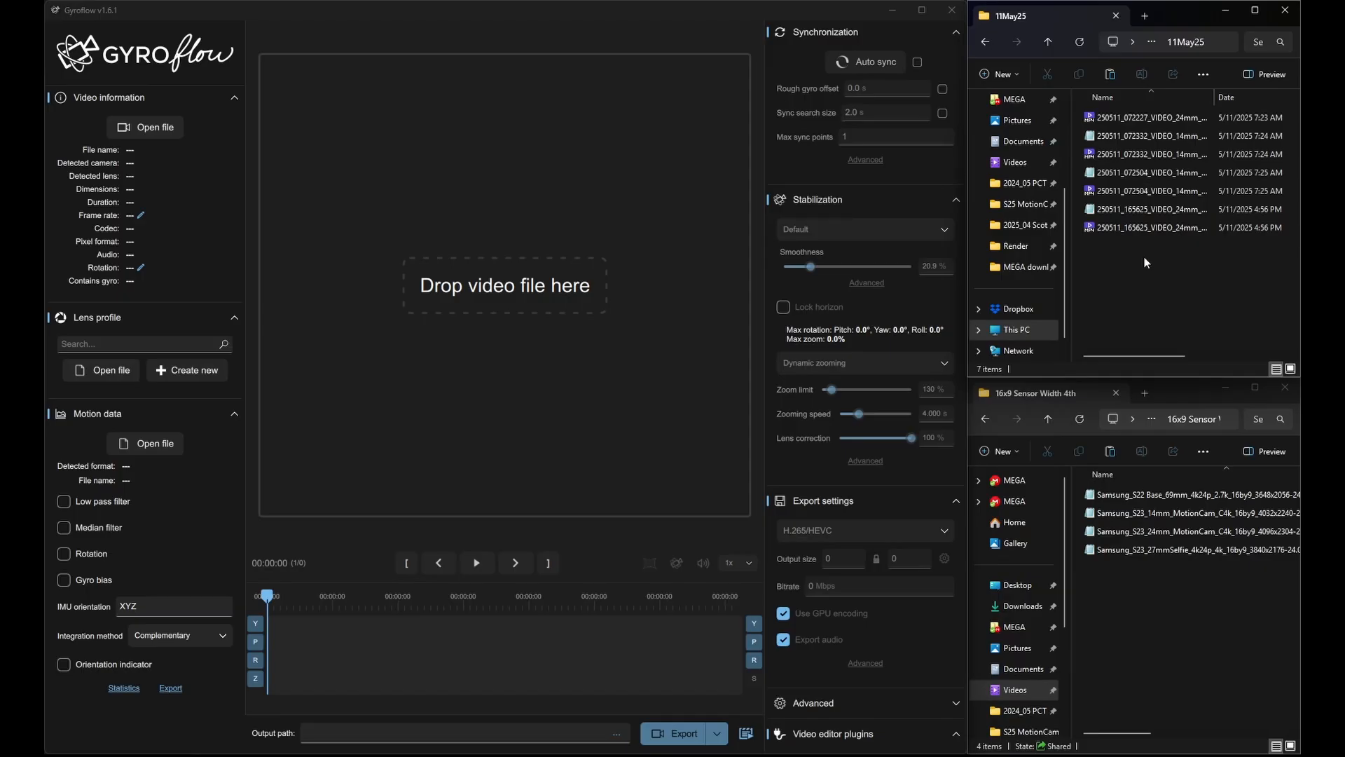
pyautogui.click(1179, 393)
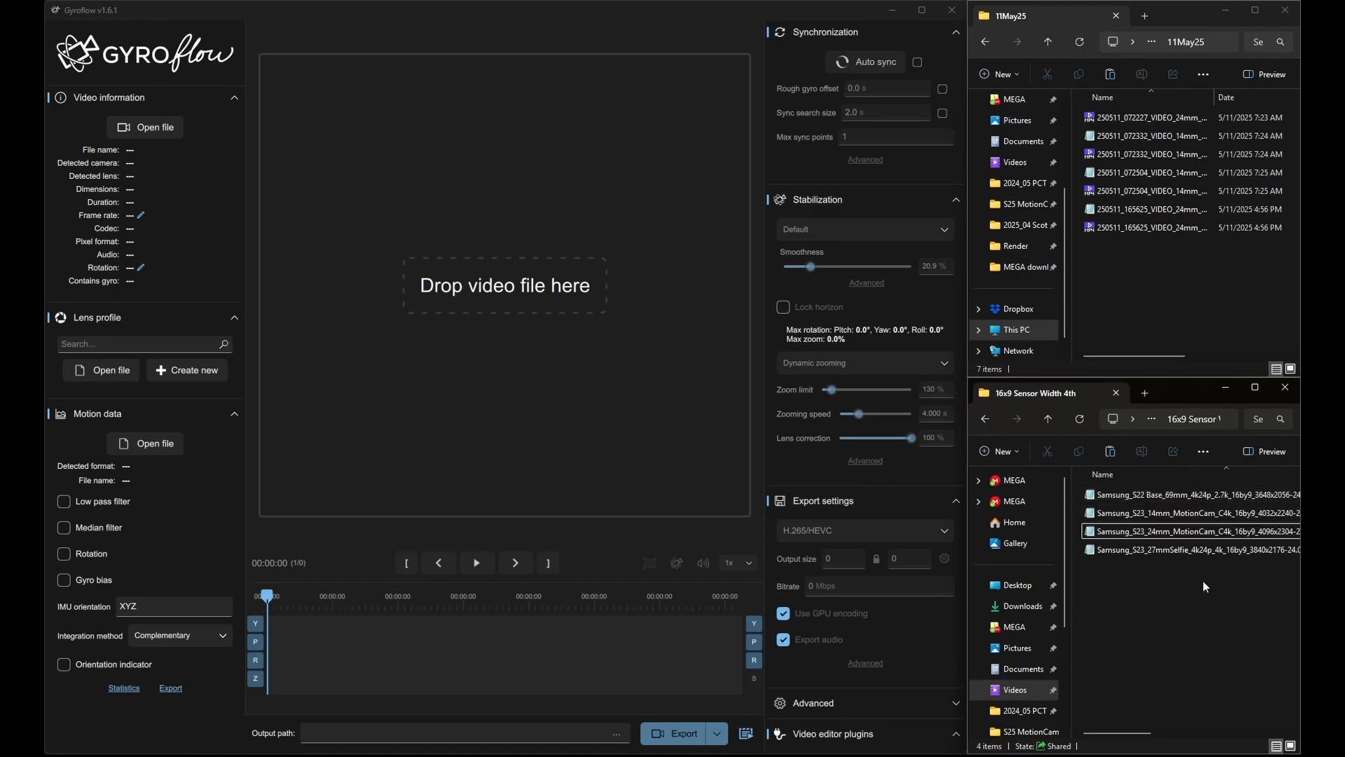
pyautogui.click(181, 370)
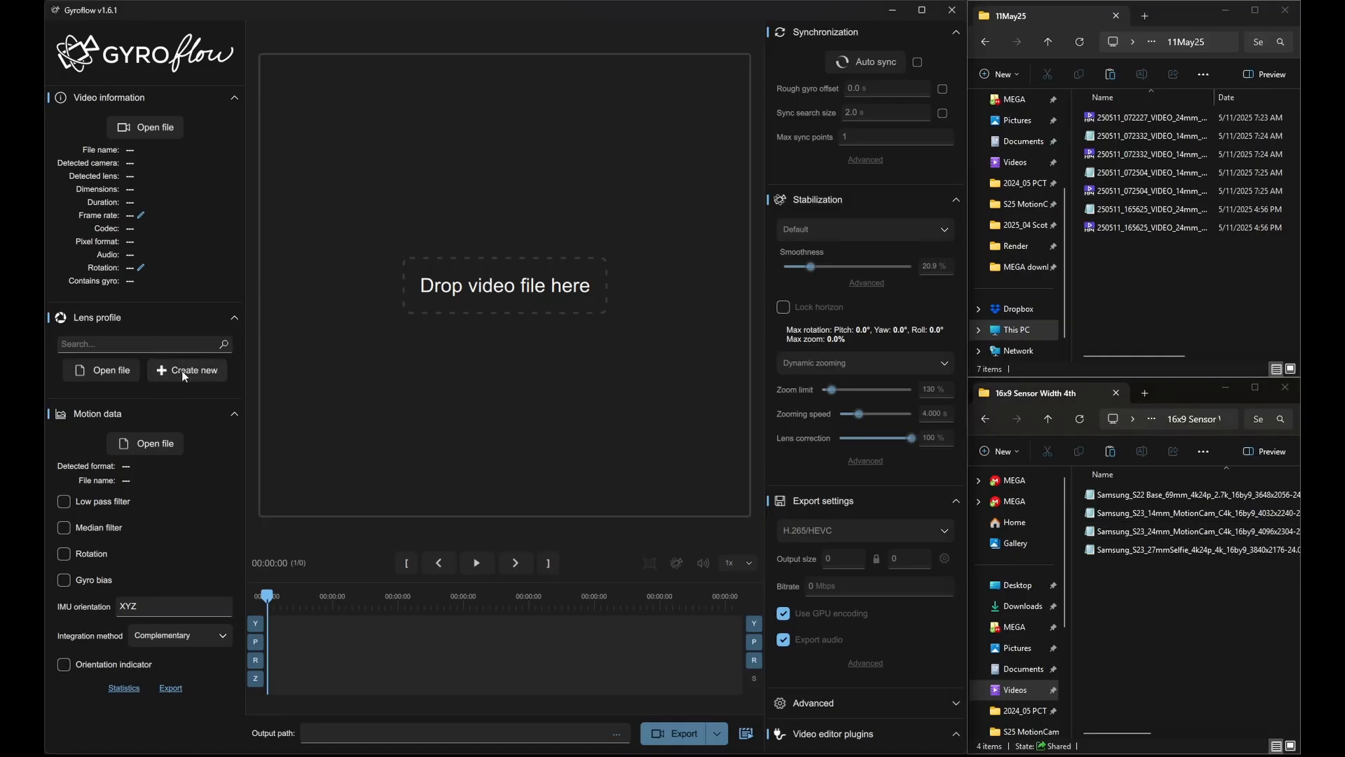
pyautogui.click(650, 367)
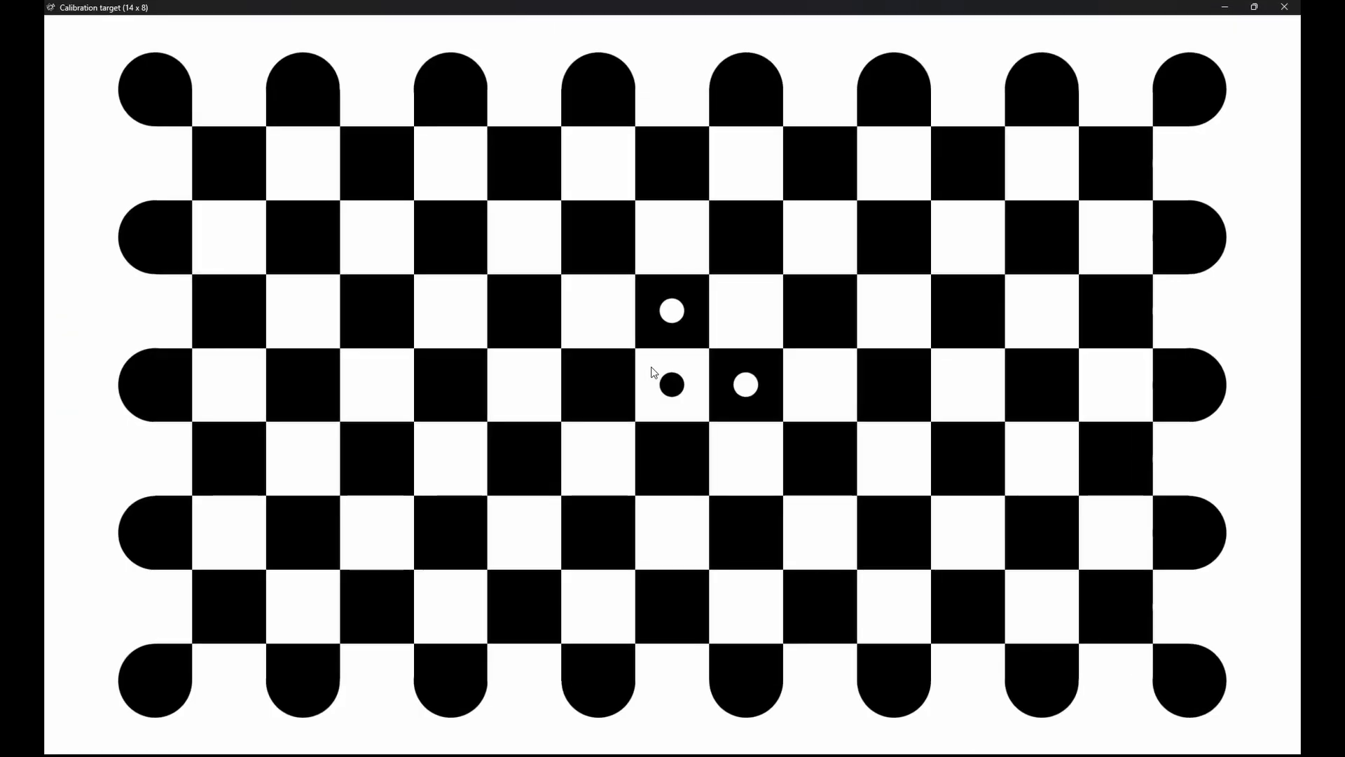
pyautogui.click(1285, 8)
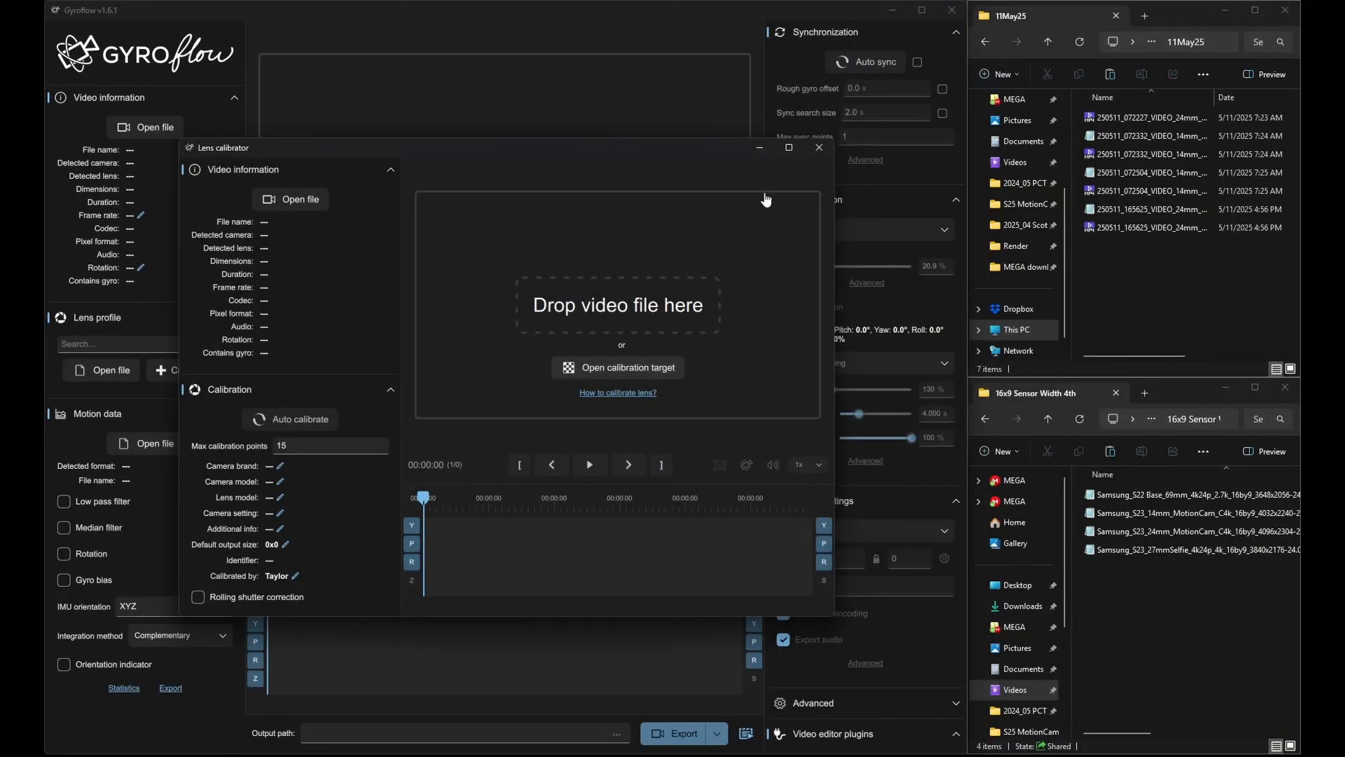
pyautogui.click(818, 148)
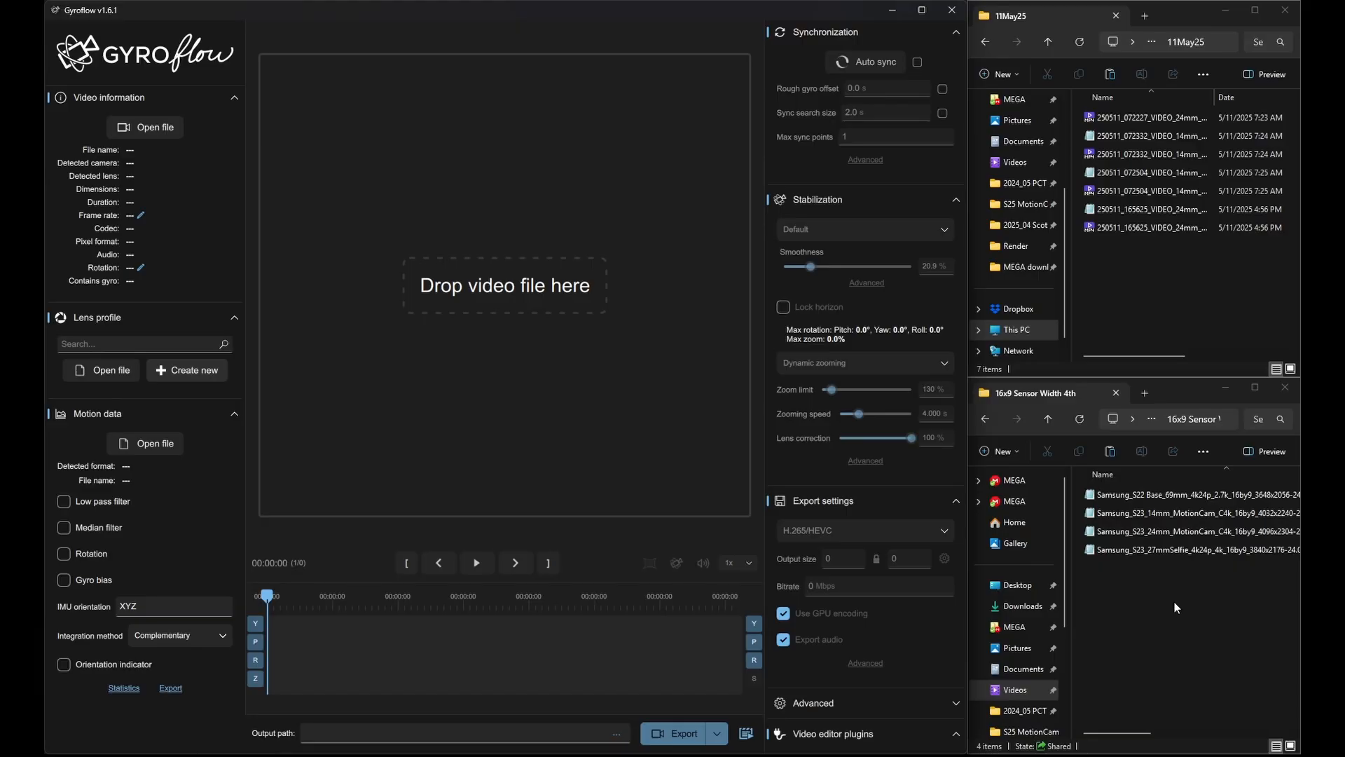
# Load the 250511_072332_VIDEO_14mm clip from the 11May25 folder and preview it with the audio muted, pausing around 00:00:30.
pyautogui.click(1163, 299)
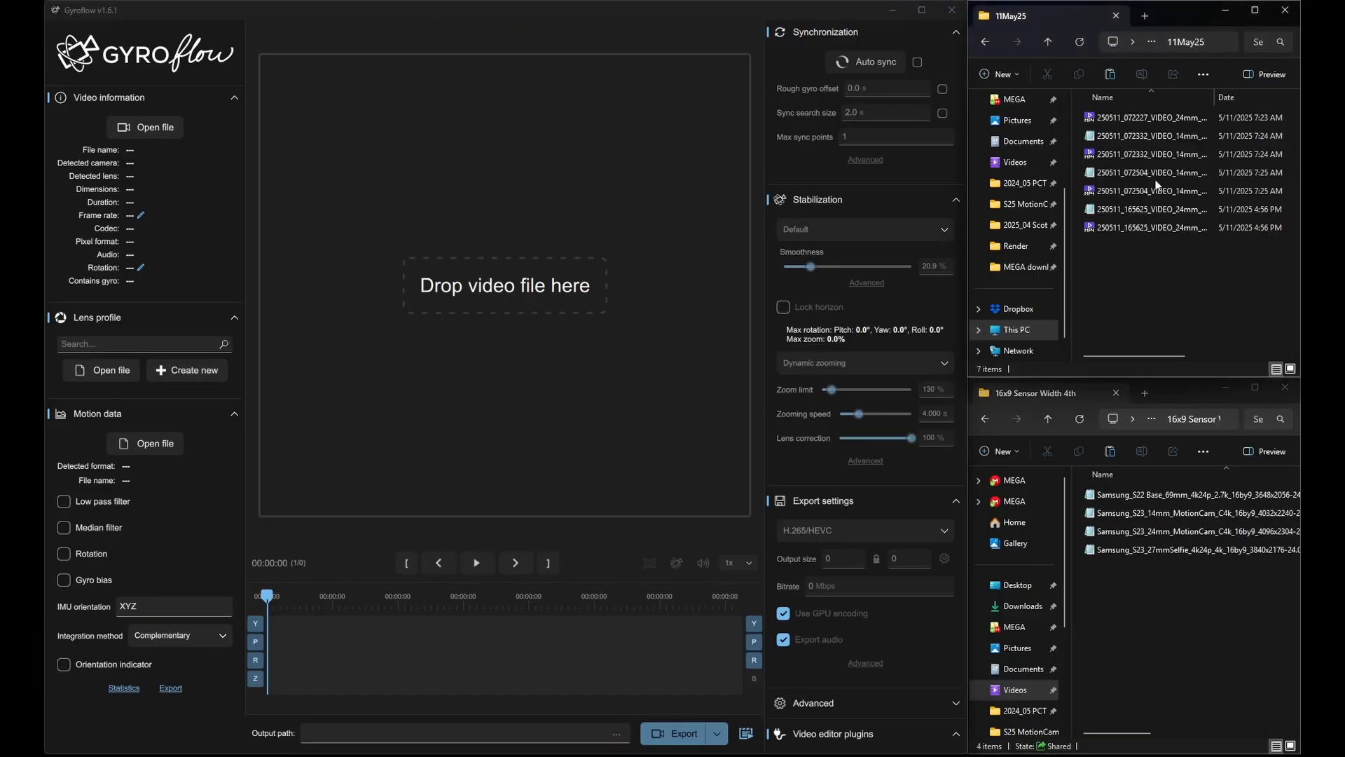
pyautogui.moveTo(1162, 157); pyautogui.dragTo(516, 271)
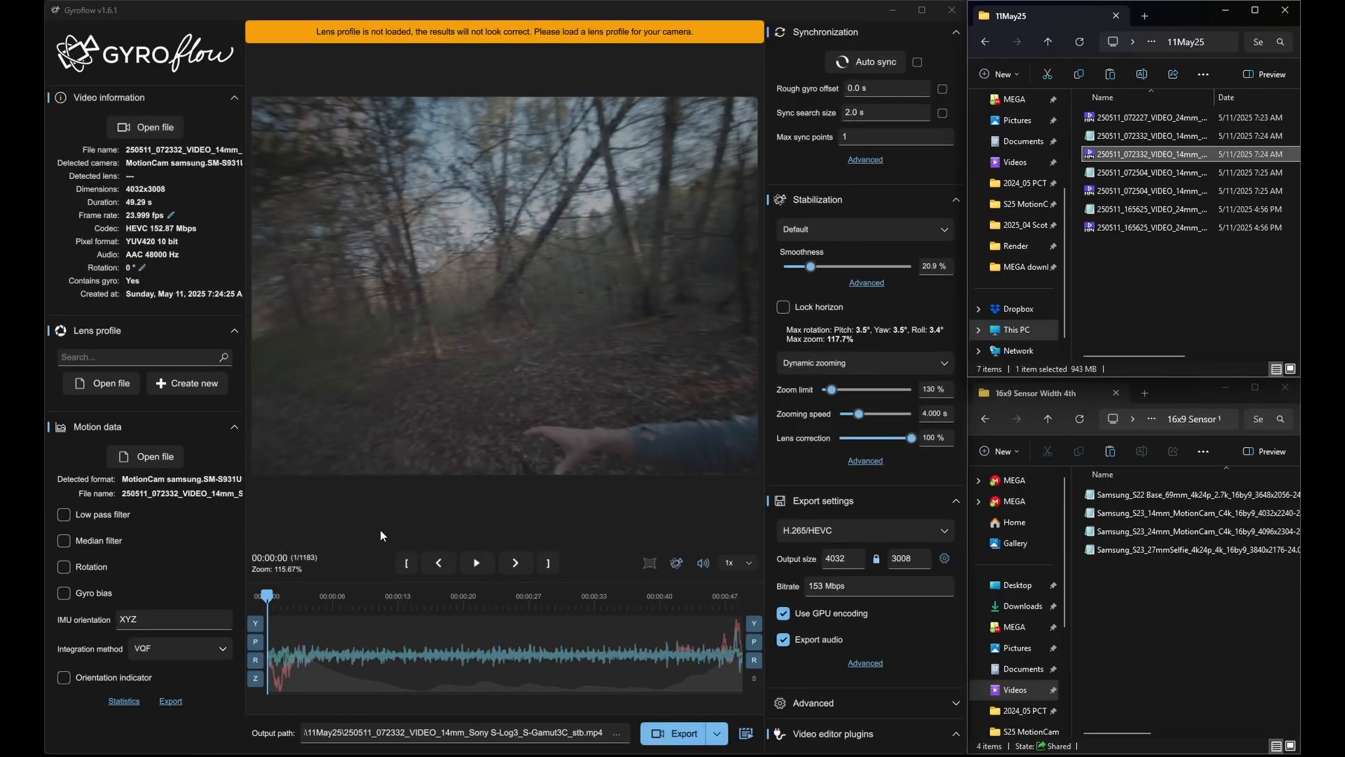
pyautogui.click(476, 563)
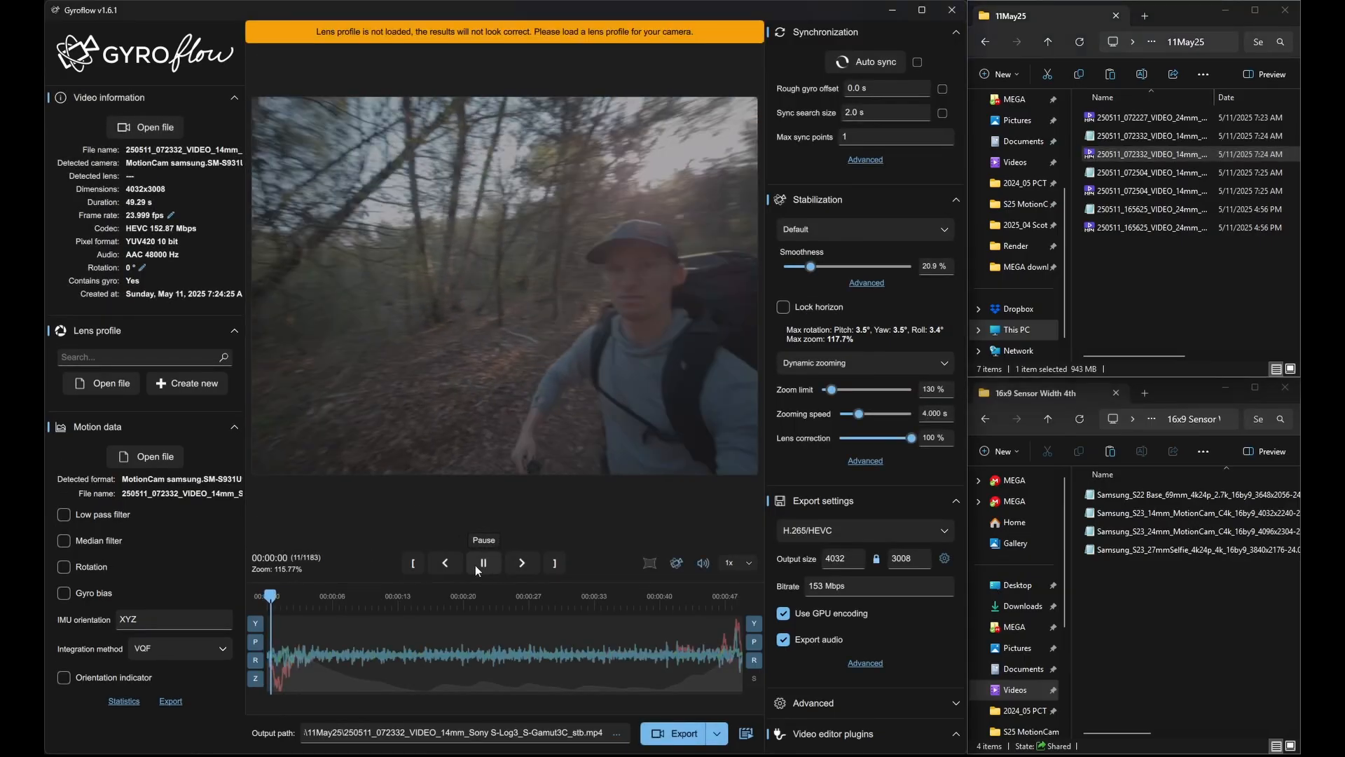
pyautogui.click(702, 562)
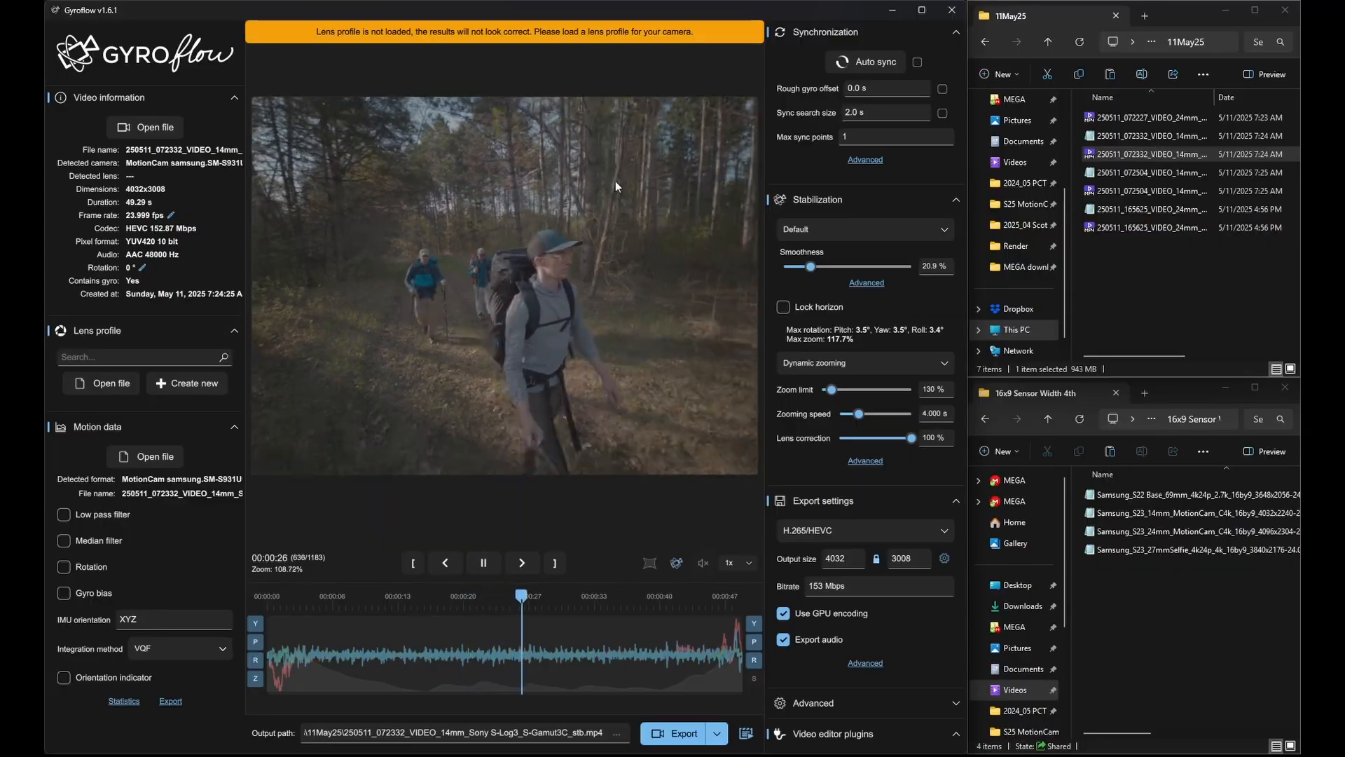
pyautogui.click(485, 566)
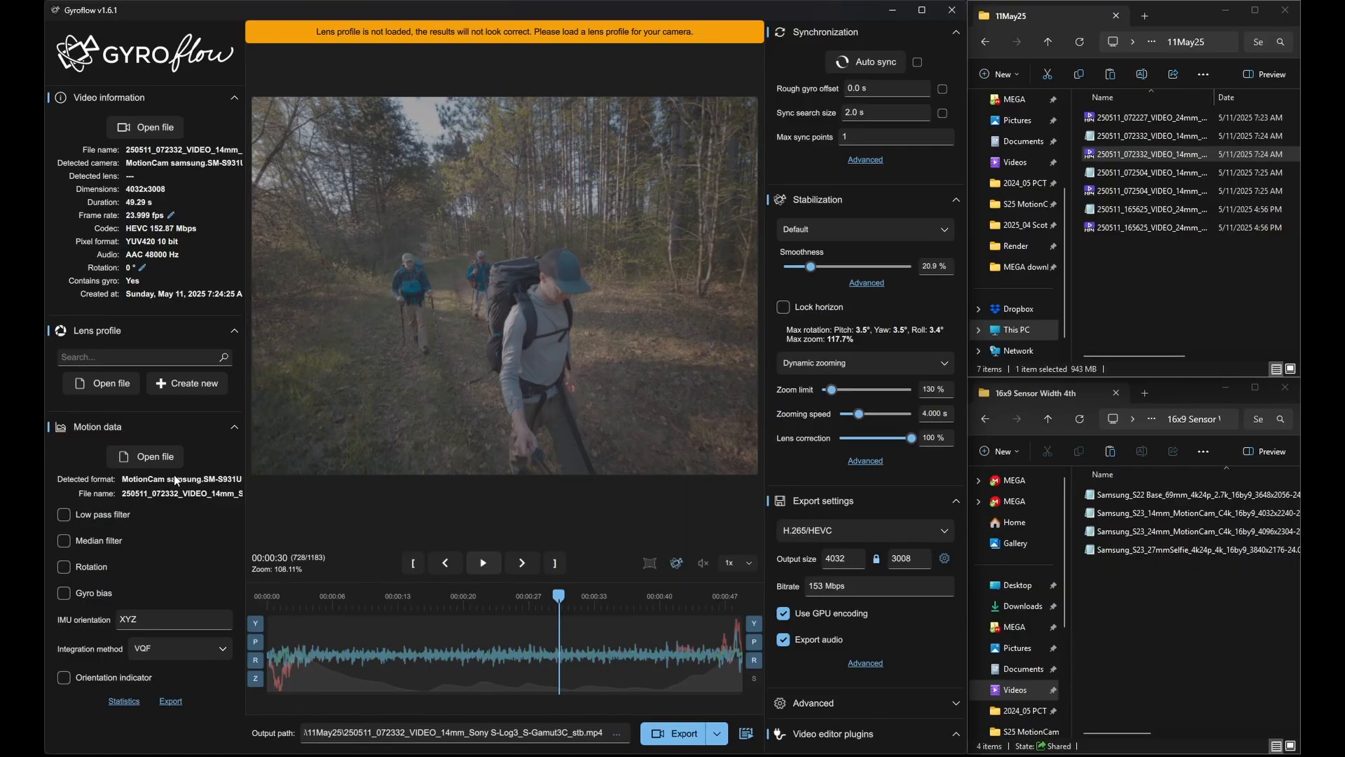
# Examine the header, scale values and gyro data rows of the clip's matching .gcsv log in a text editor, and close it.
pyautogui.click(1119, 285)
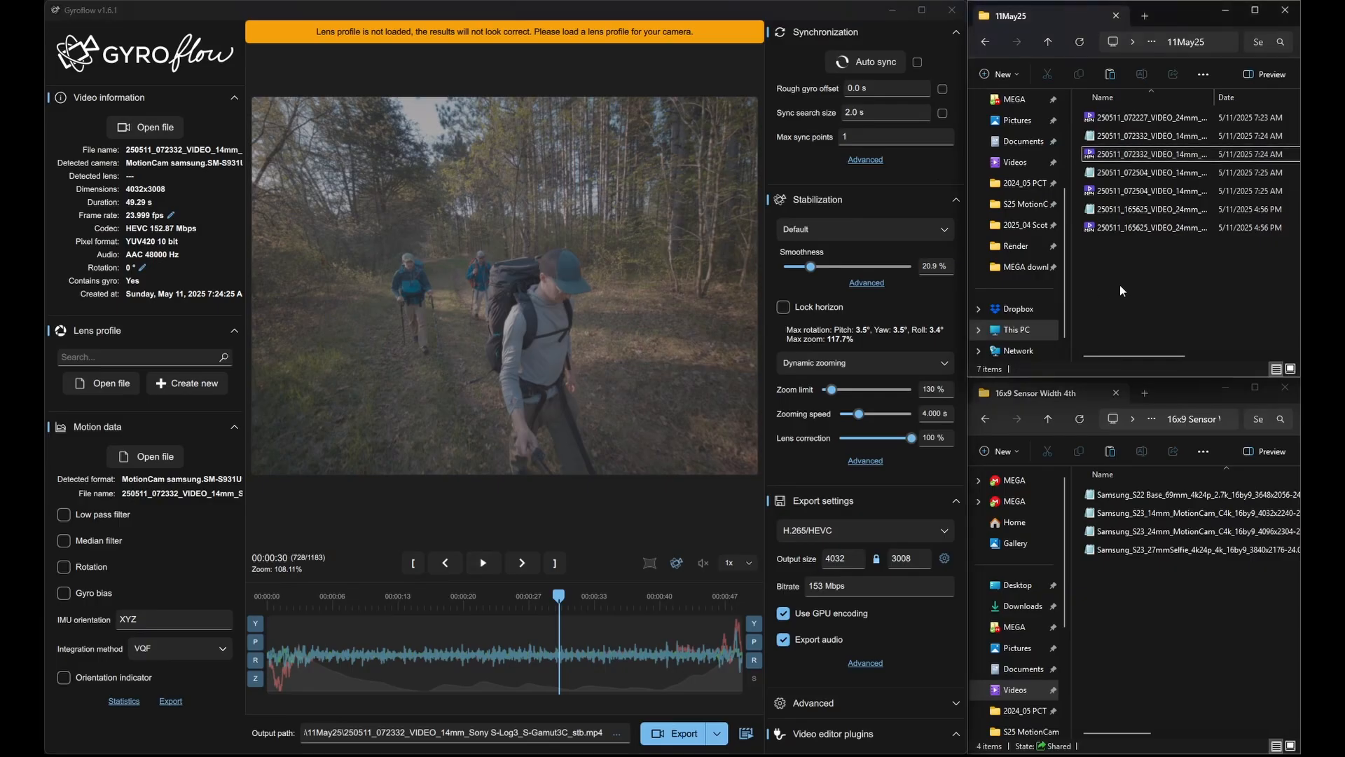
pyautogui.click(1151, 157)
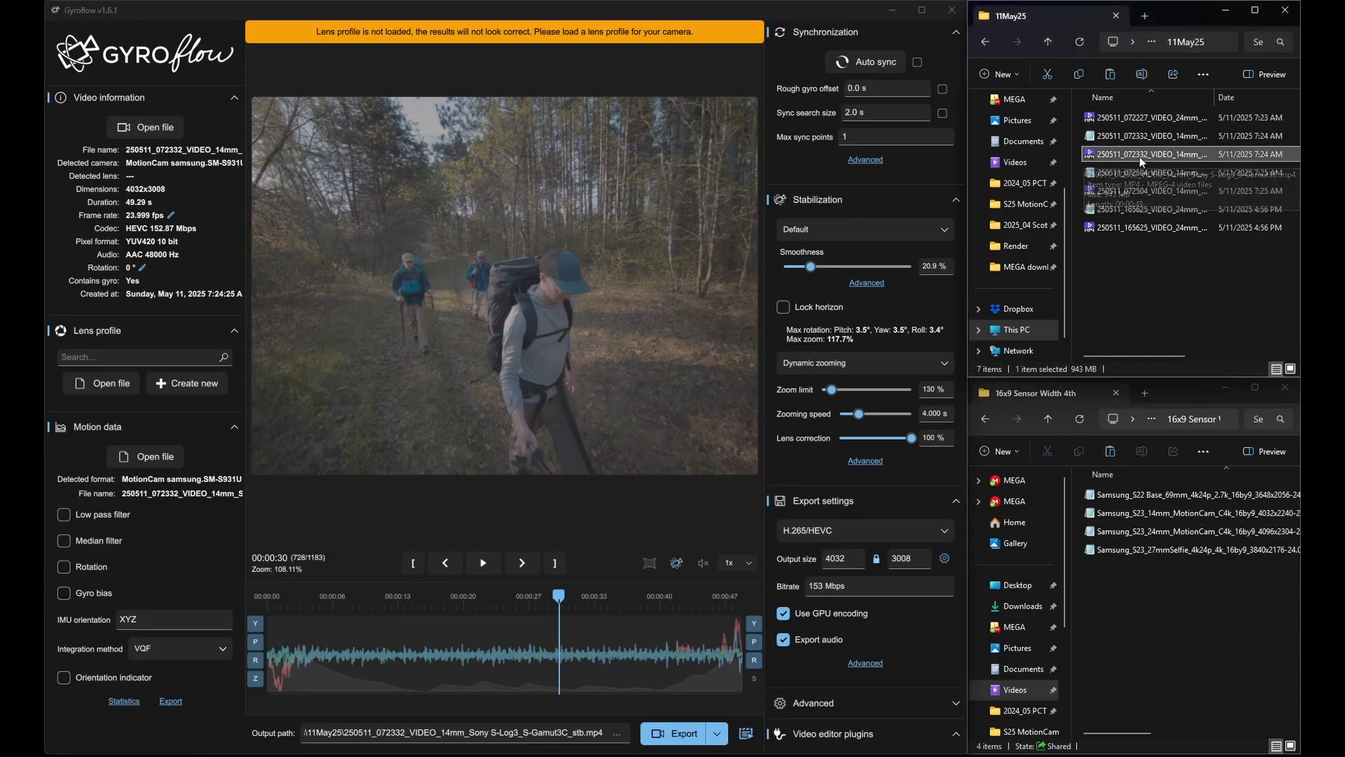
pyautogui.click(1138, 137)
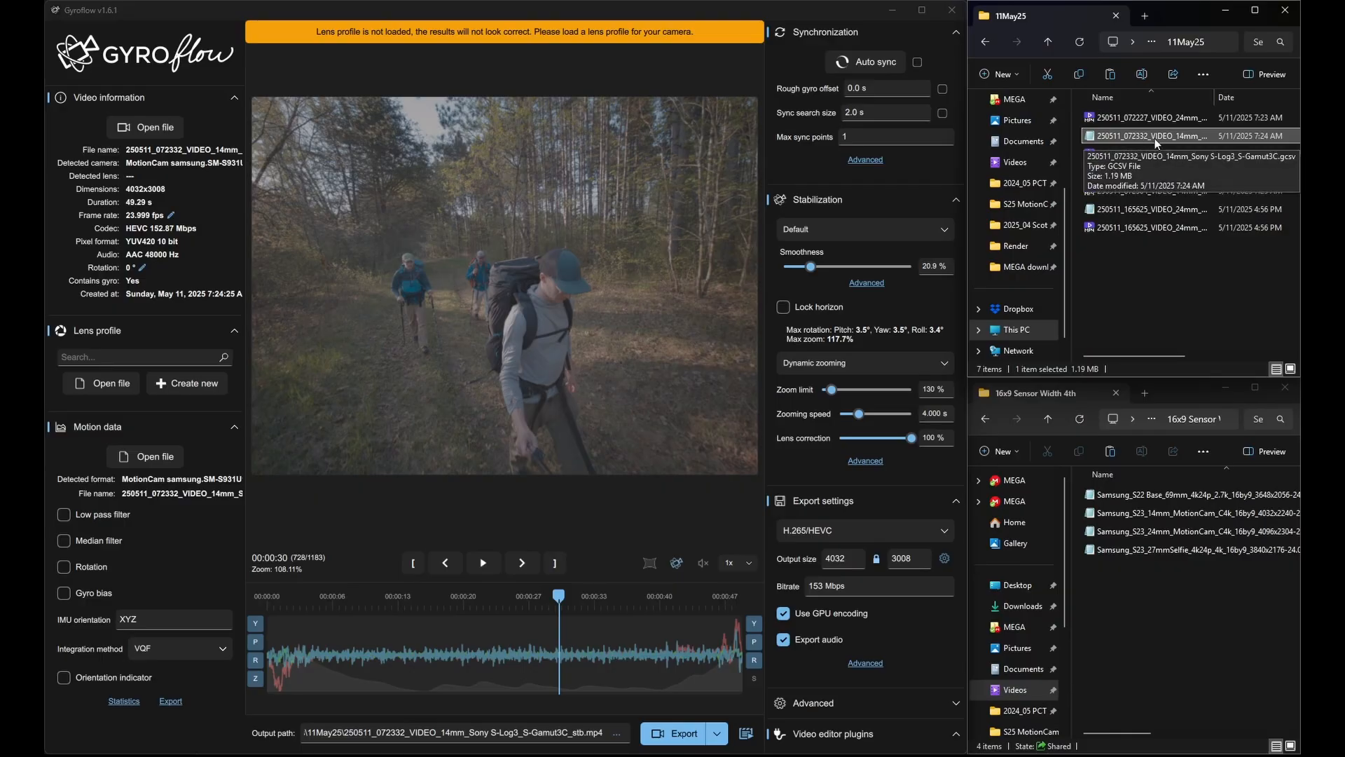
pyautogui.doubleClick(1155, 137)
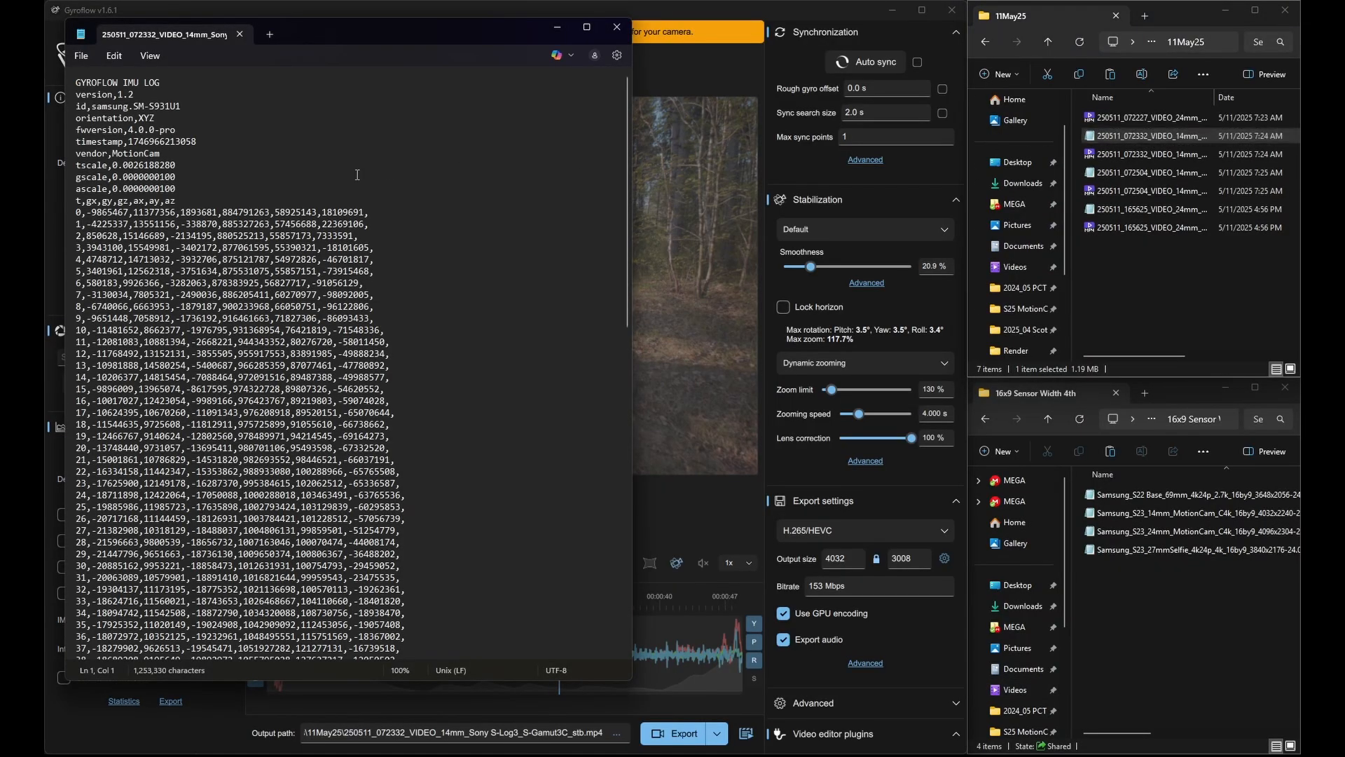
pyautogui.click(227, 199)
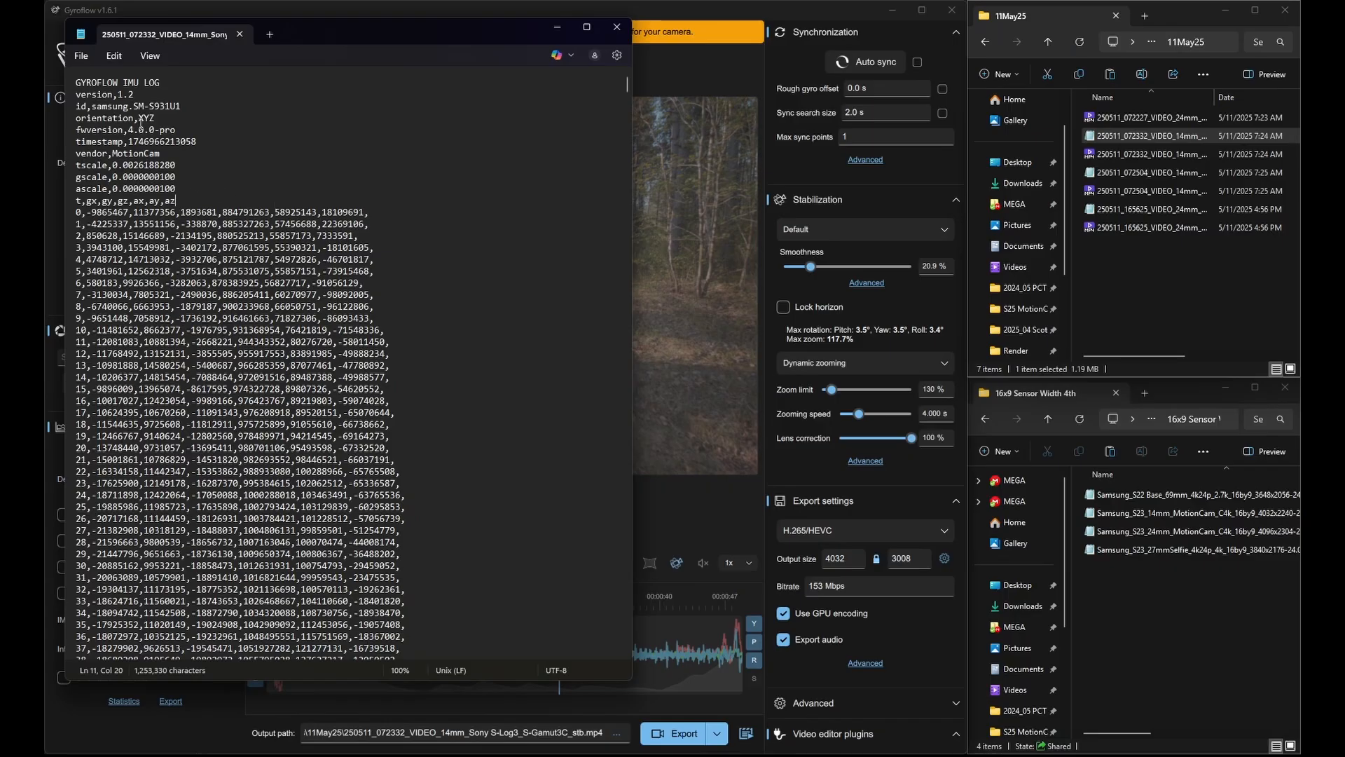
pyautogui.moveTo(182, 189); pyautogui.dragTo(70, 163)
pyautogui.click(187, 185)
pyautogui.click(91, 212)
pyautogui.click(263, 212)
pyautogui.scroll(-20, 263, 212)
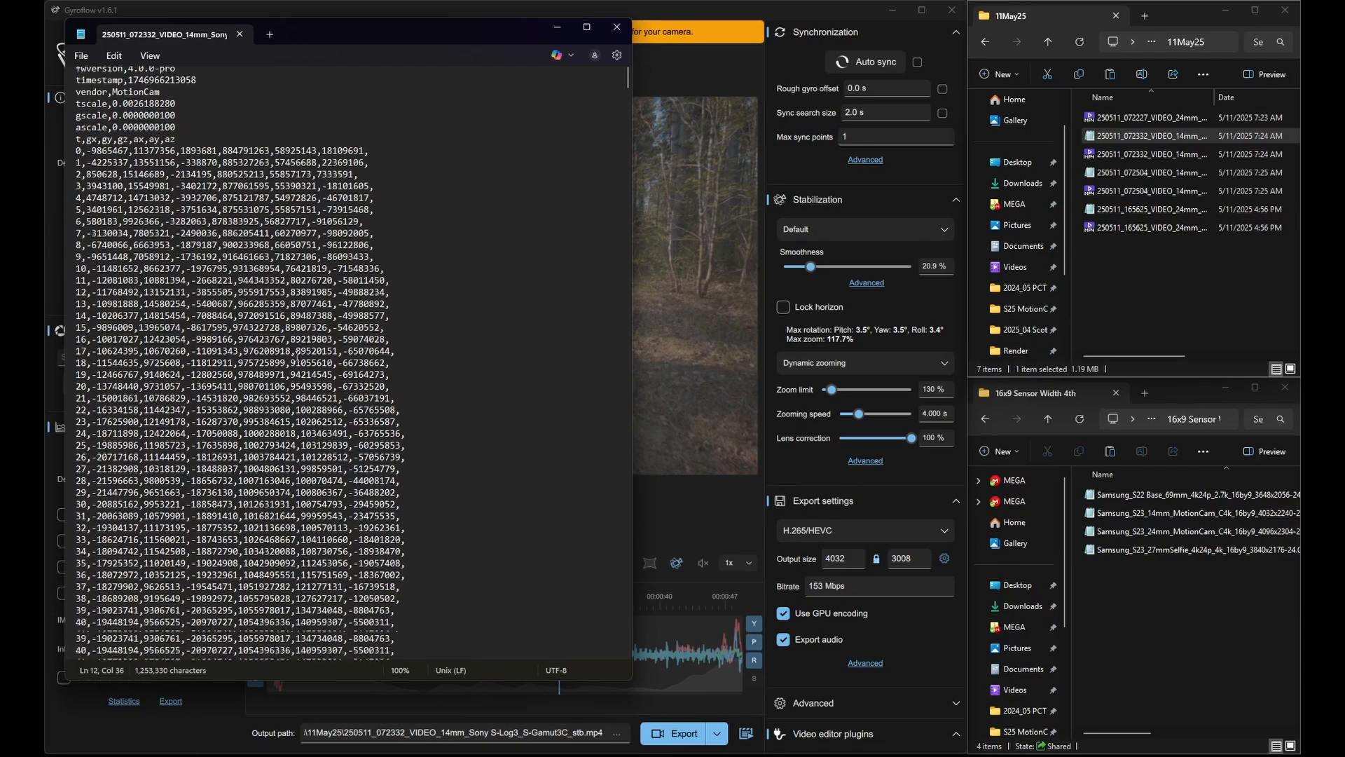
pyautogui.scroll(-20, 251, 346)
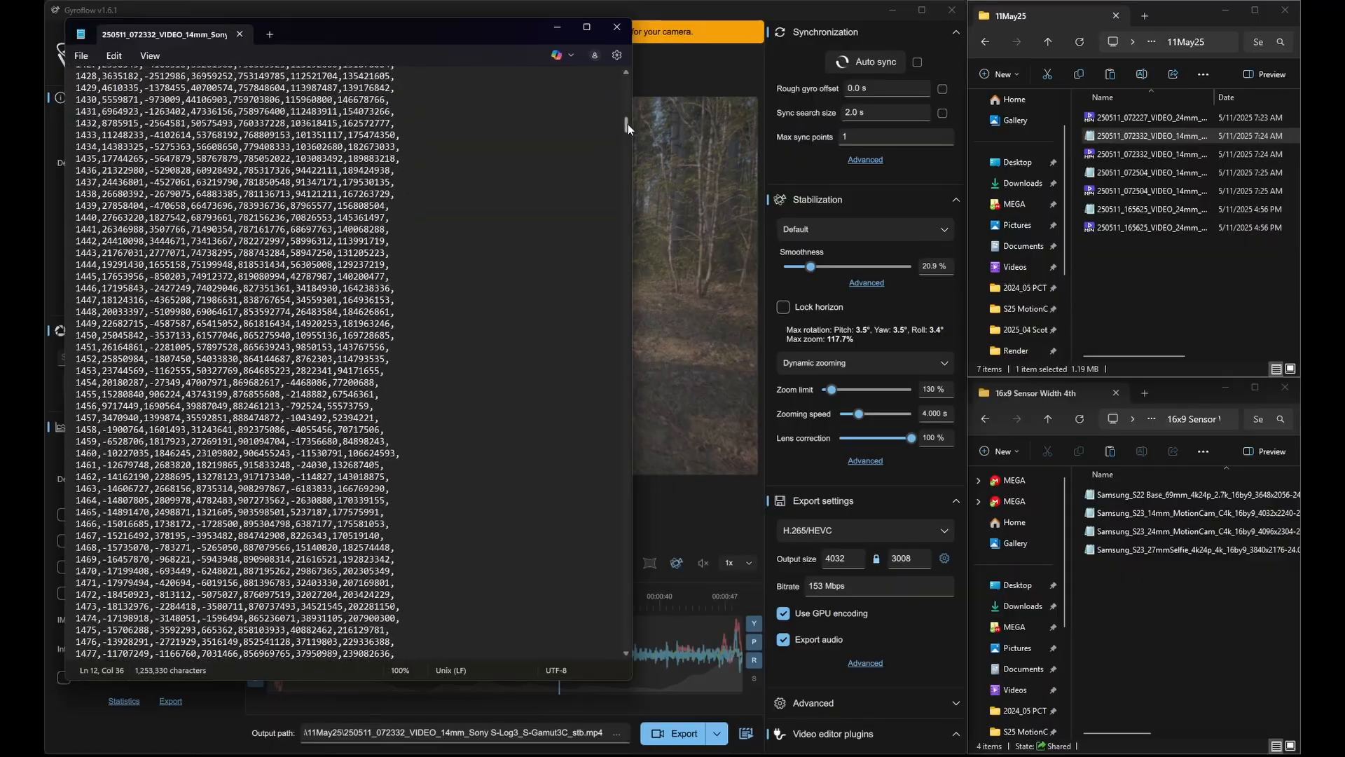
pyautogui.moveTo(627, 124); pyautogui.dragTo(600, 27)
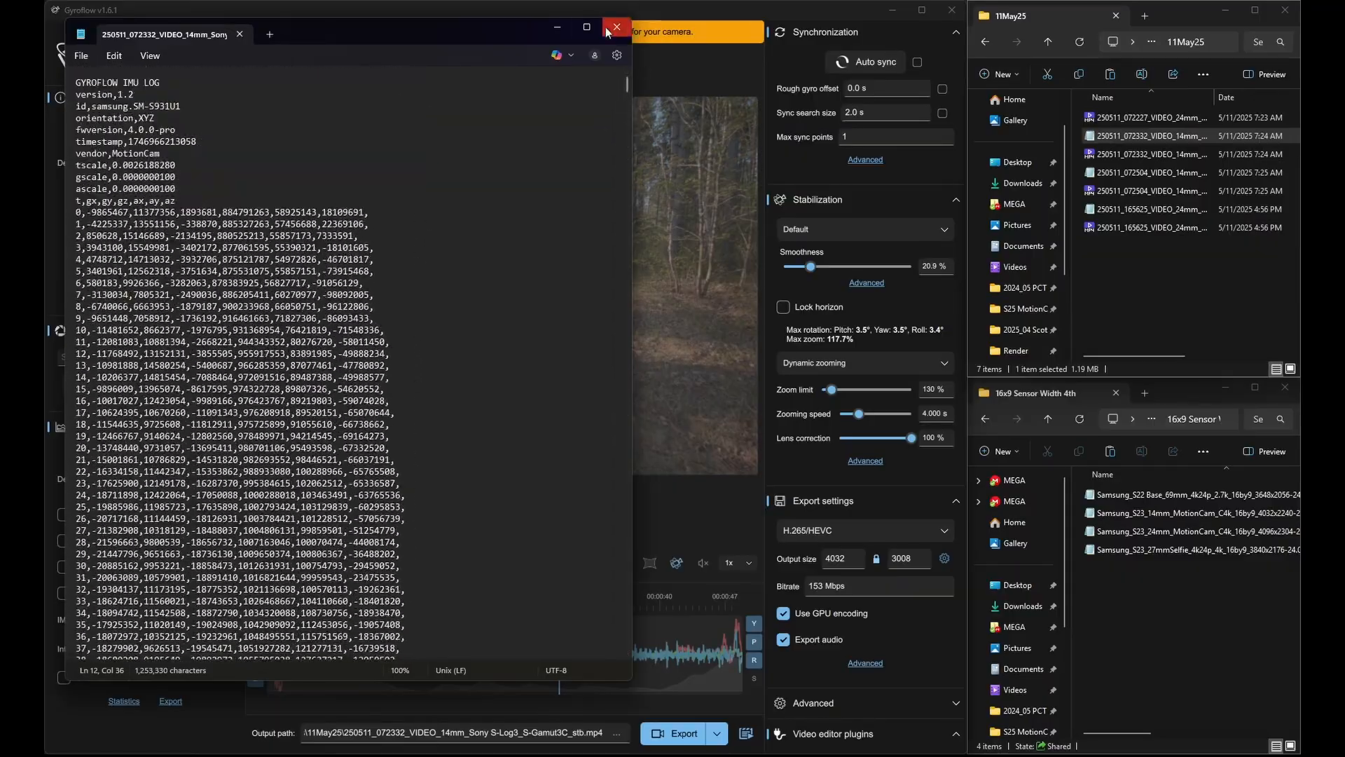
pyautogui.click(616, 27)
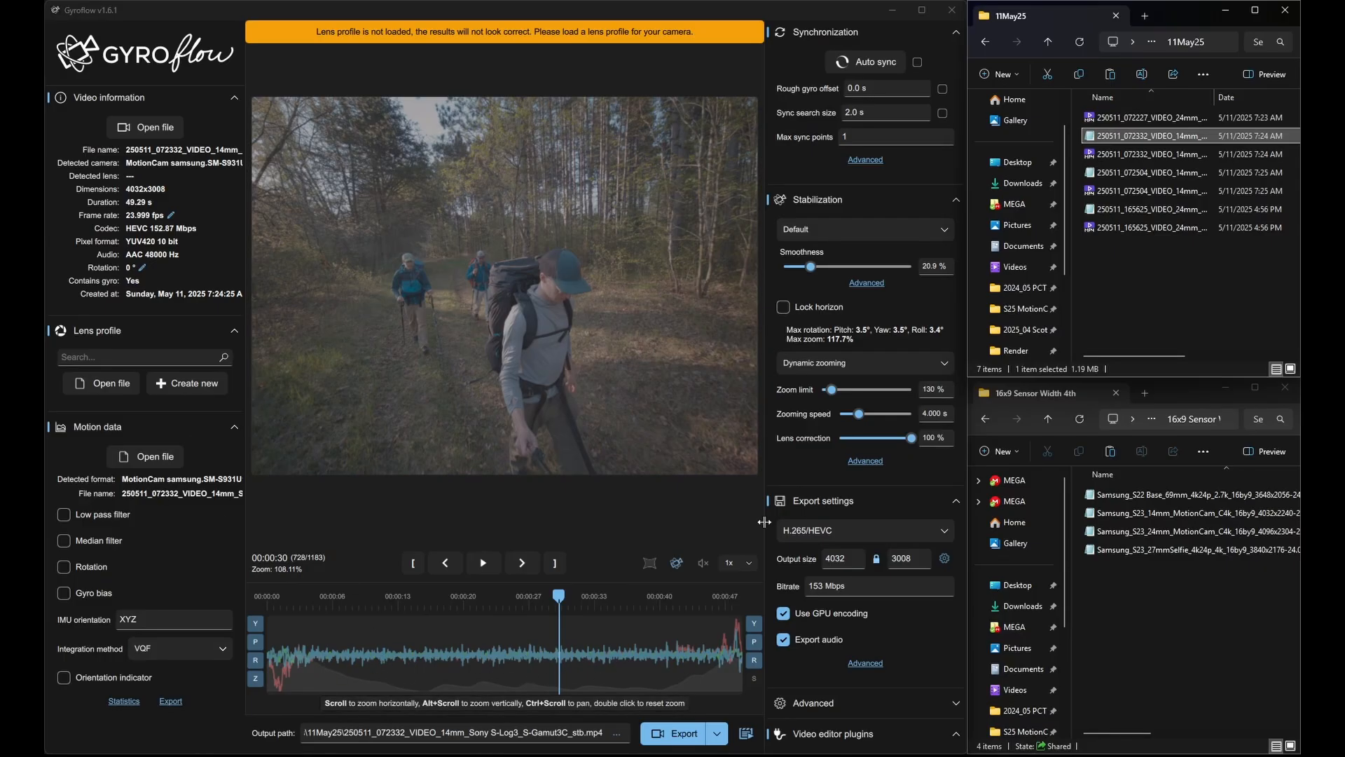
# Load the clip's .gcsv log as motion data and the MotionCam S25 (base) 14mm 4x3 Full Sensor lens profile from the 4x3 Sensor Width 2nd folder.
pyautogui.moveTo(1159, 138); pyautogui.dragTo(170, 492)
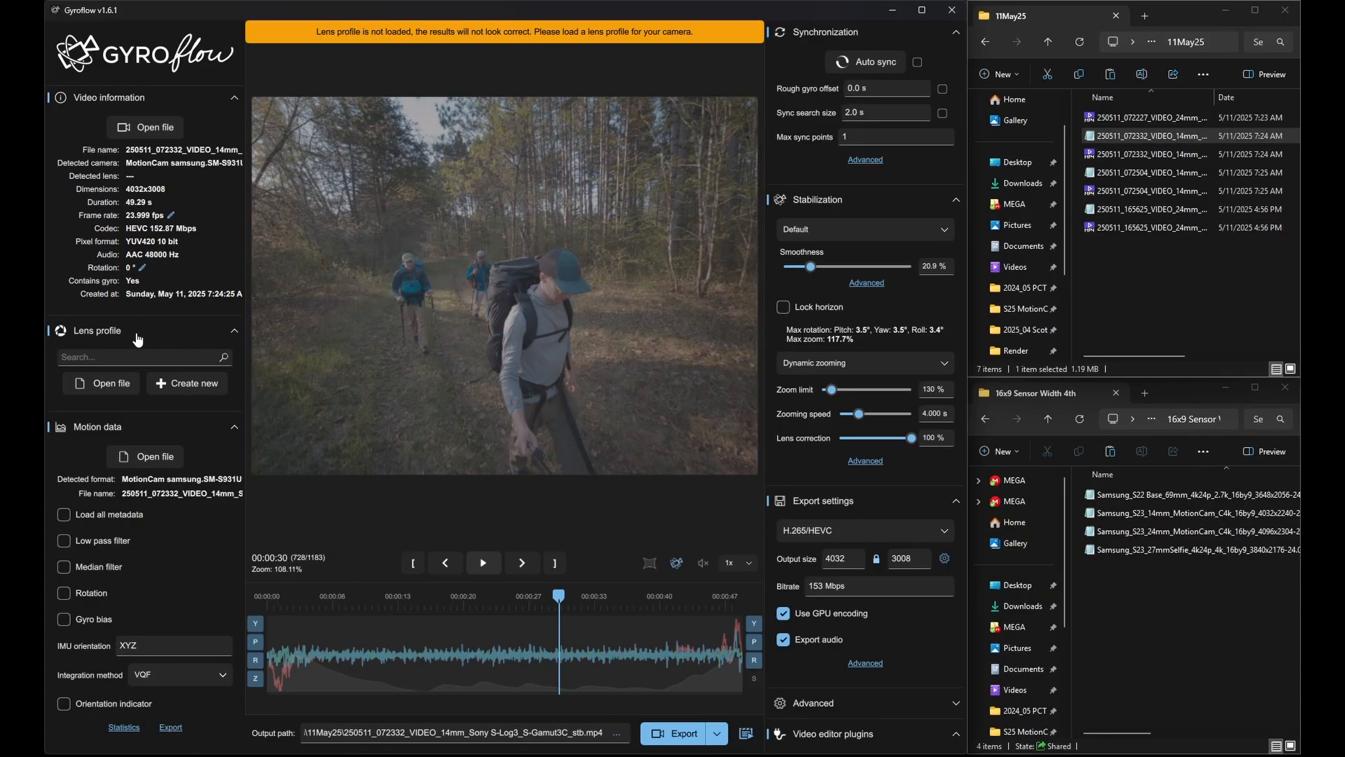
pyautogui.click(1180, 393)
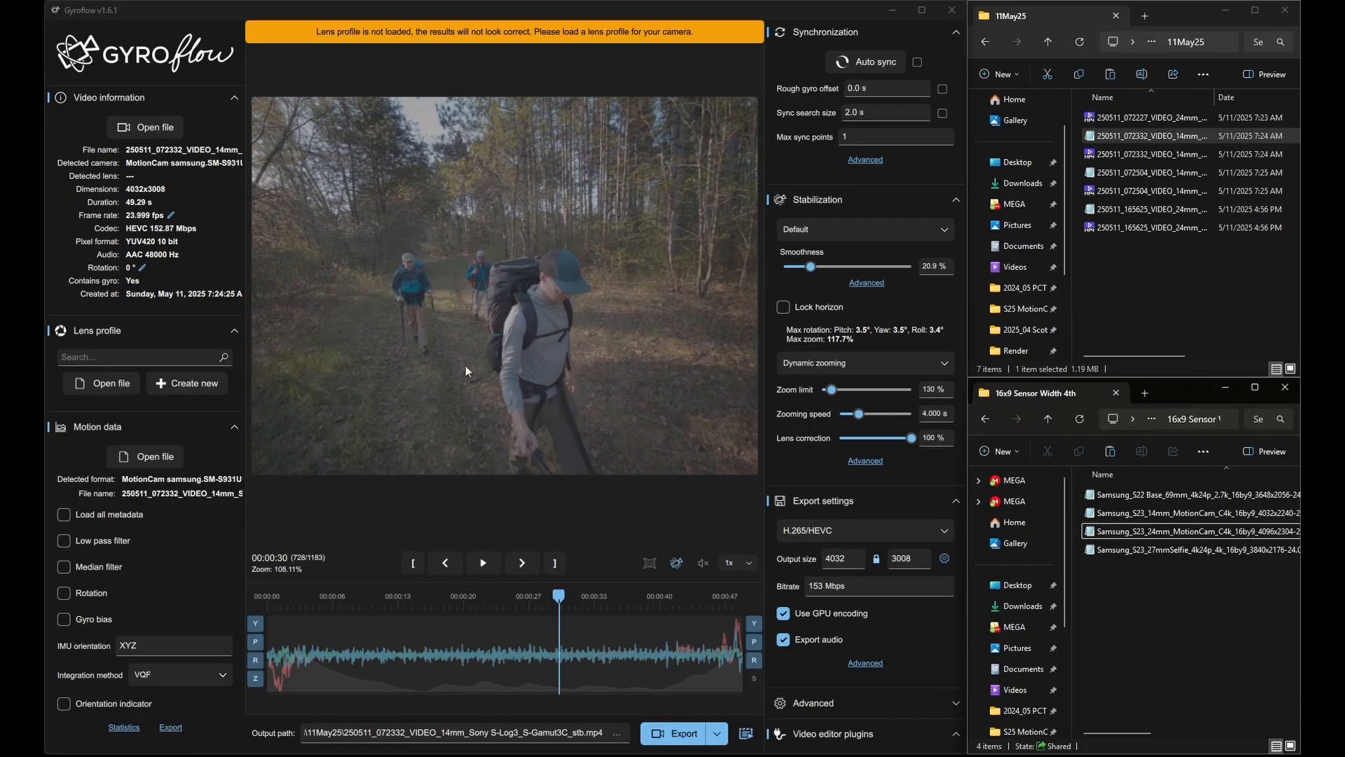
pyautogui.click(1048, 418)
pyautogui.doubleClick(1145, 494)
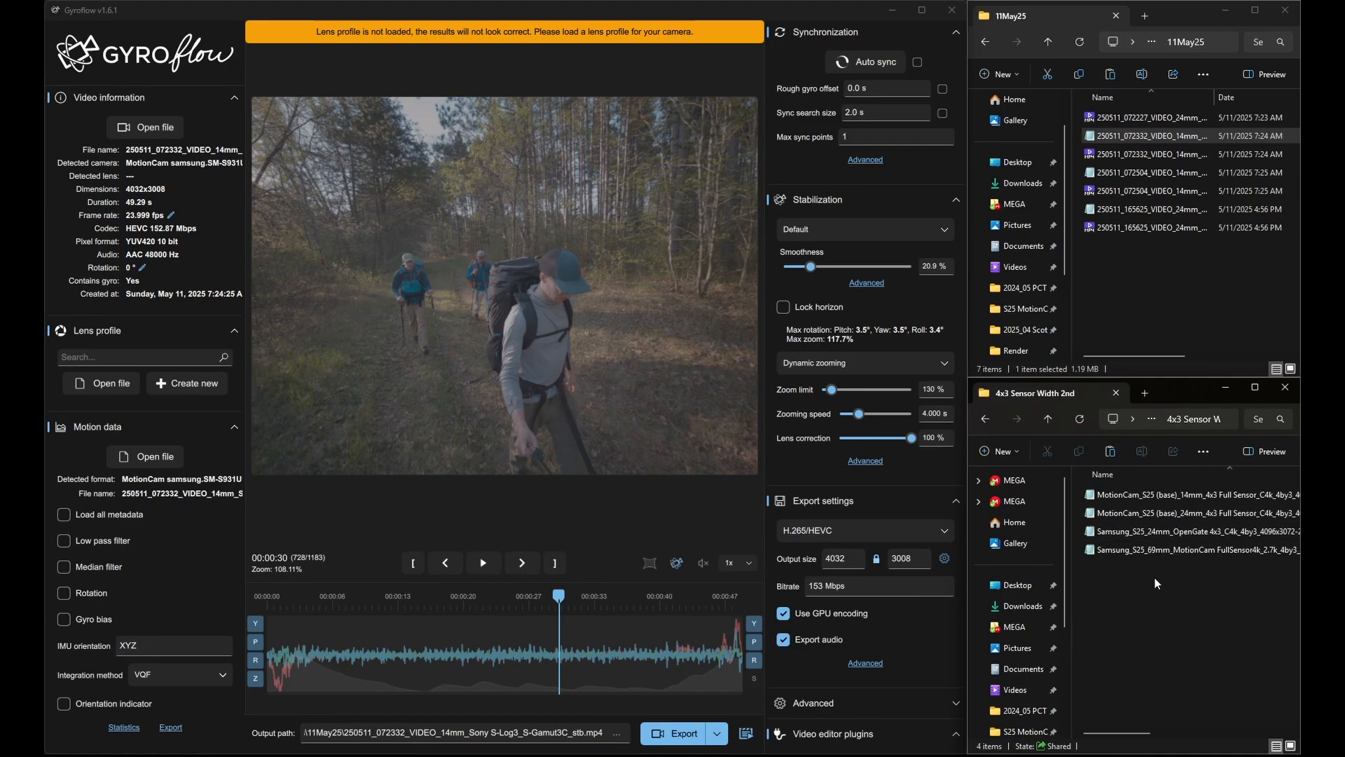
pyautogui.click(1191, 498)
pyautogui.moveTo(1194, 498); pyautogui.dragTo(160, 368)
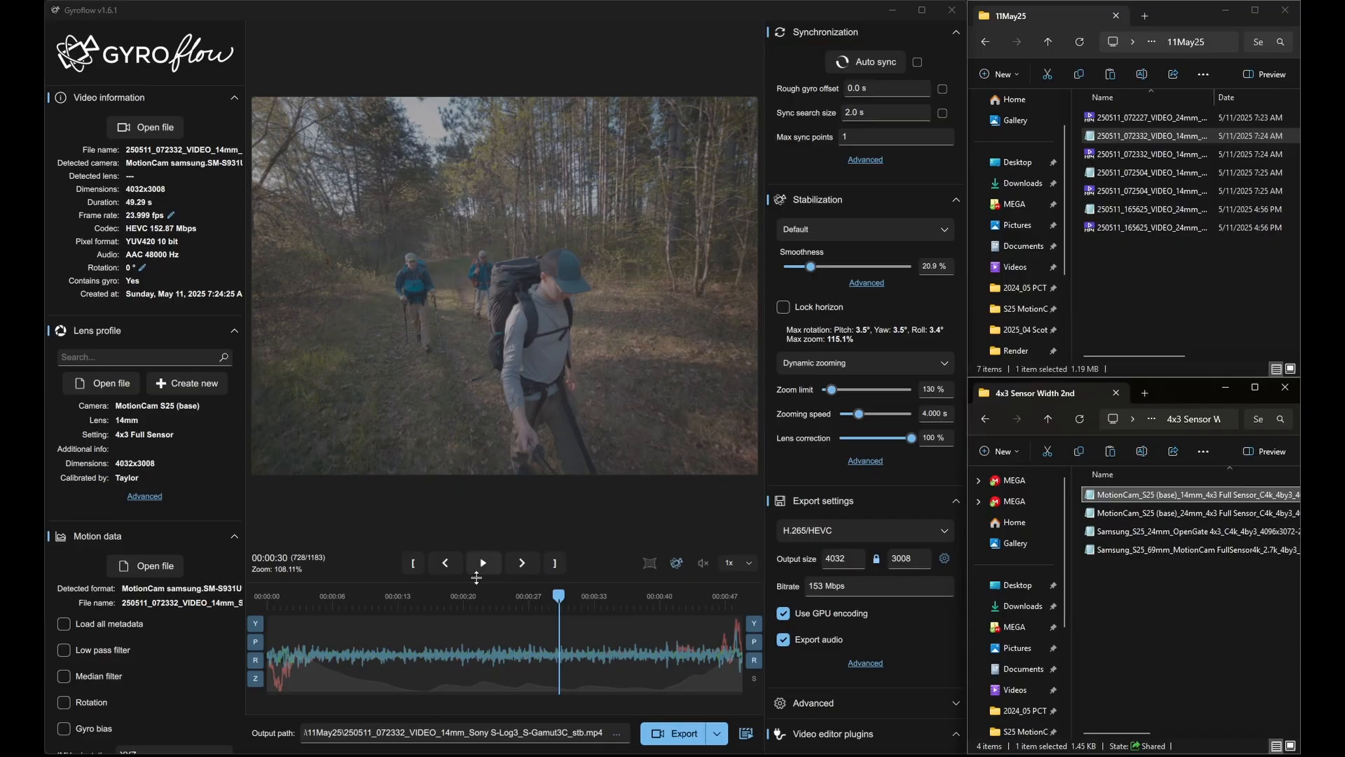
# Try to auto sync the clip with the sync search size set to 0.2 s.
pyautogui.click(346, 648)
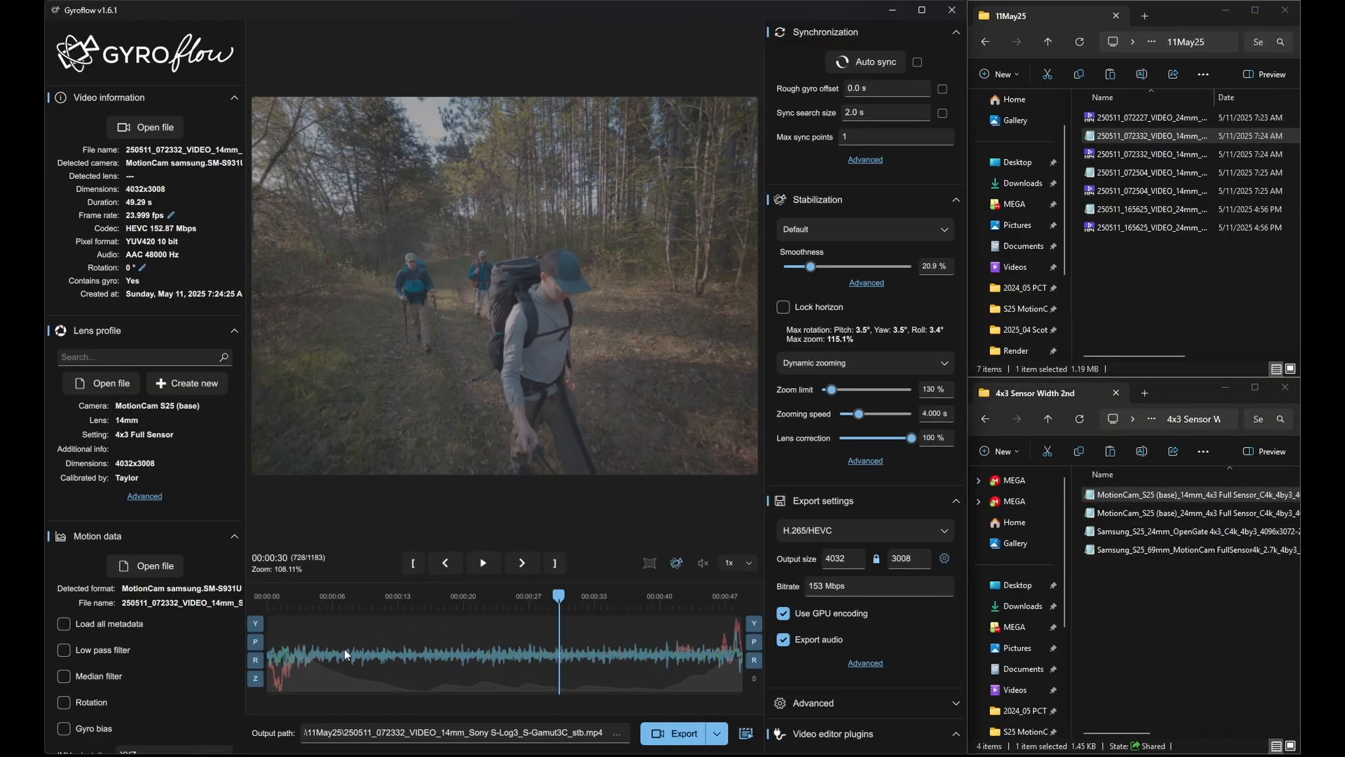
pyautogui.click(343, 649)
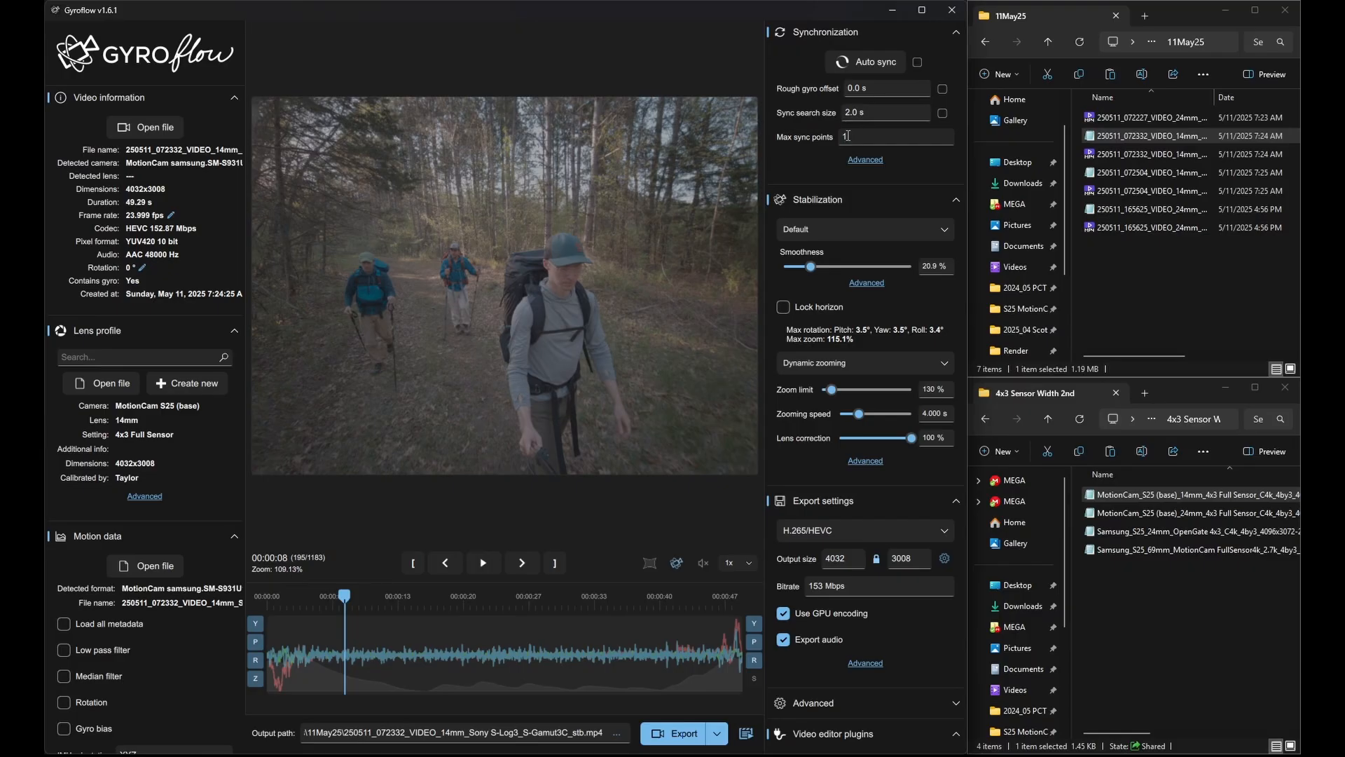
pyautogui.doubleClick(849, 113)
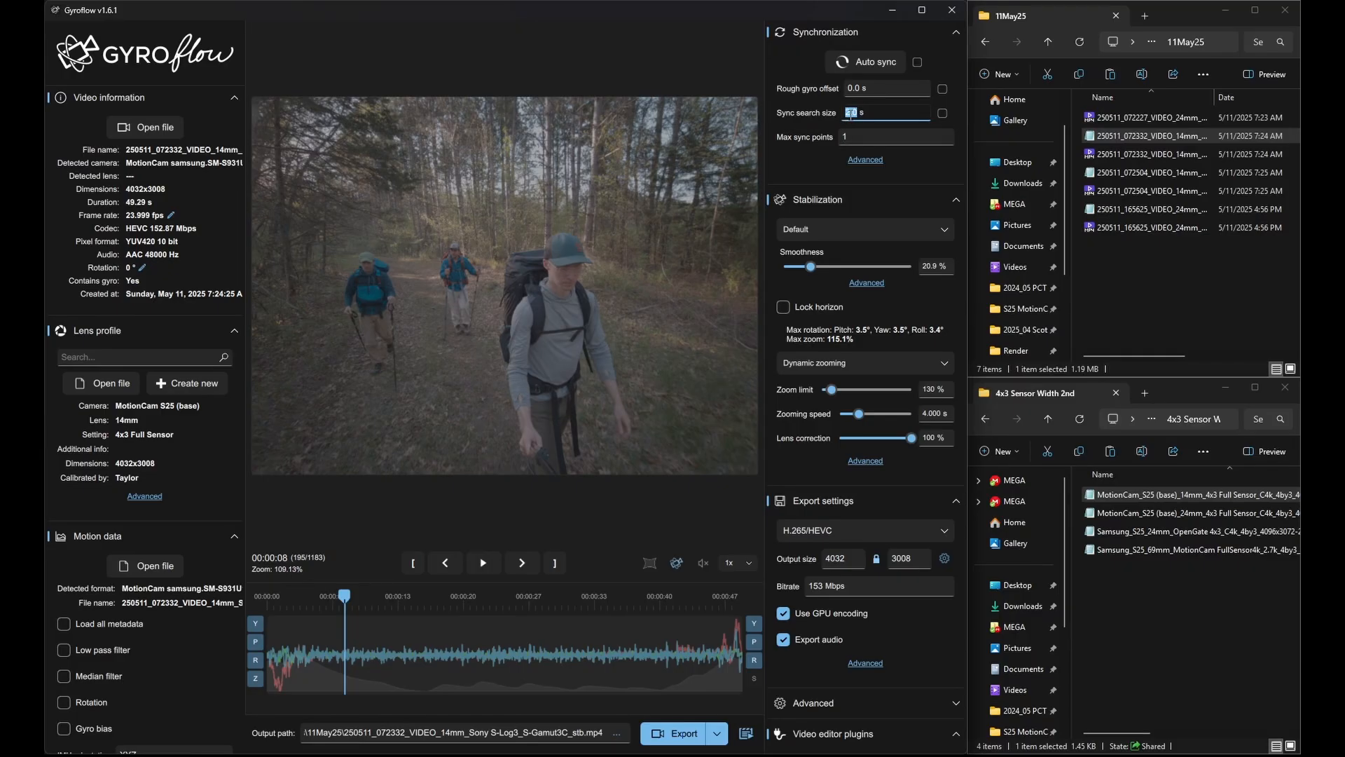
pyautogui.write('0.5')
pyautogui.press('BackSpace')
pyautogui.write('2')
pyautogui.click(862, 61)
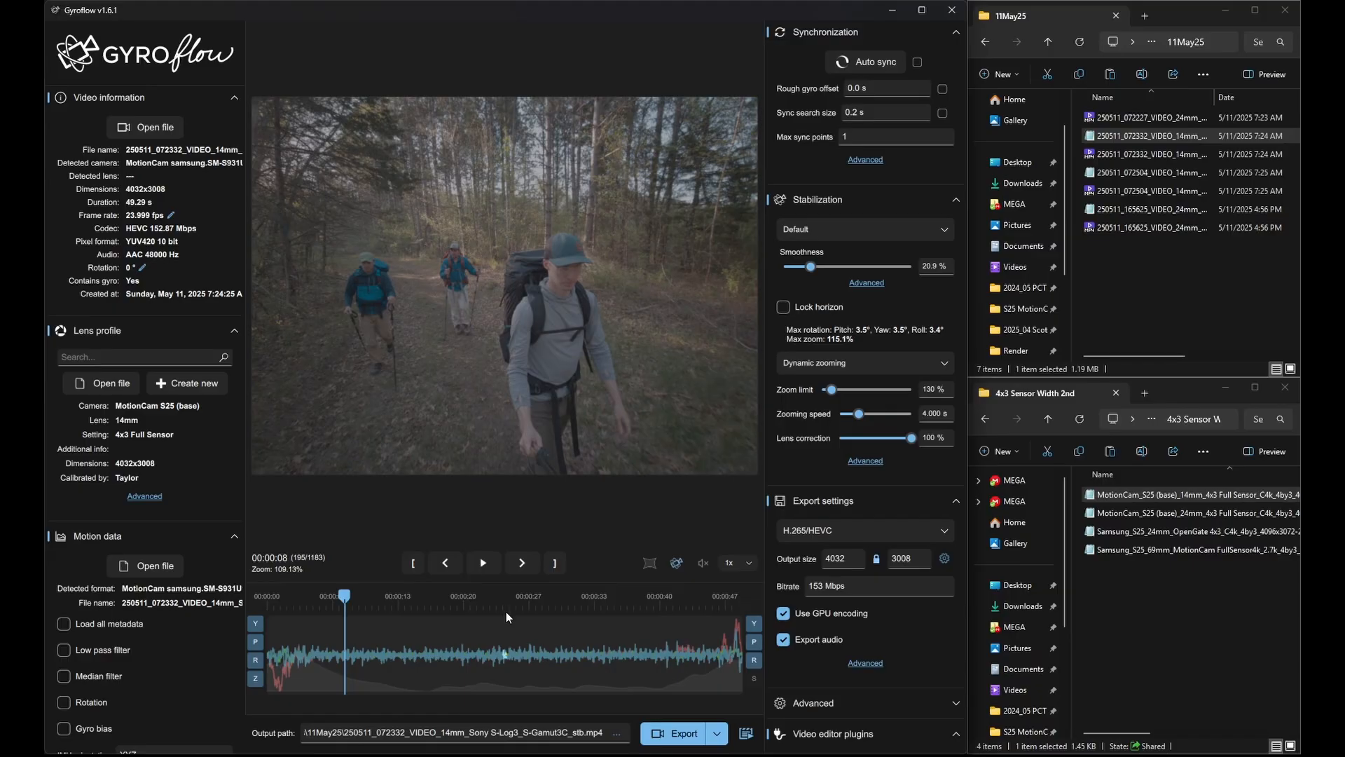
# Play the clip back from about 00:00:24 and pause near 00:00:29 to check the stabilization.
pyautogui.click(506, 613)
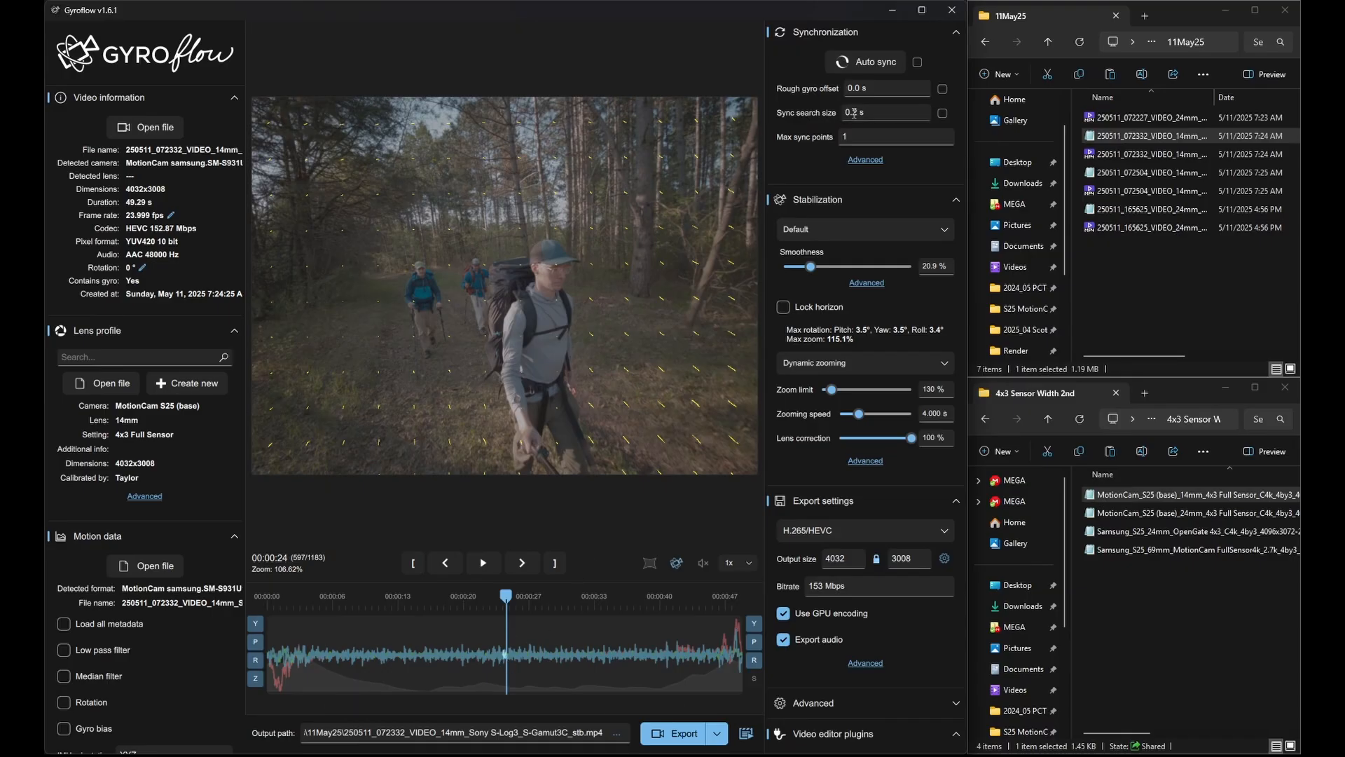
pyautogui.press('space')
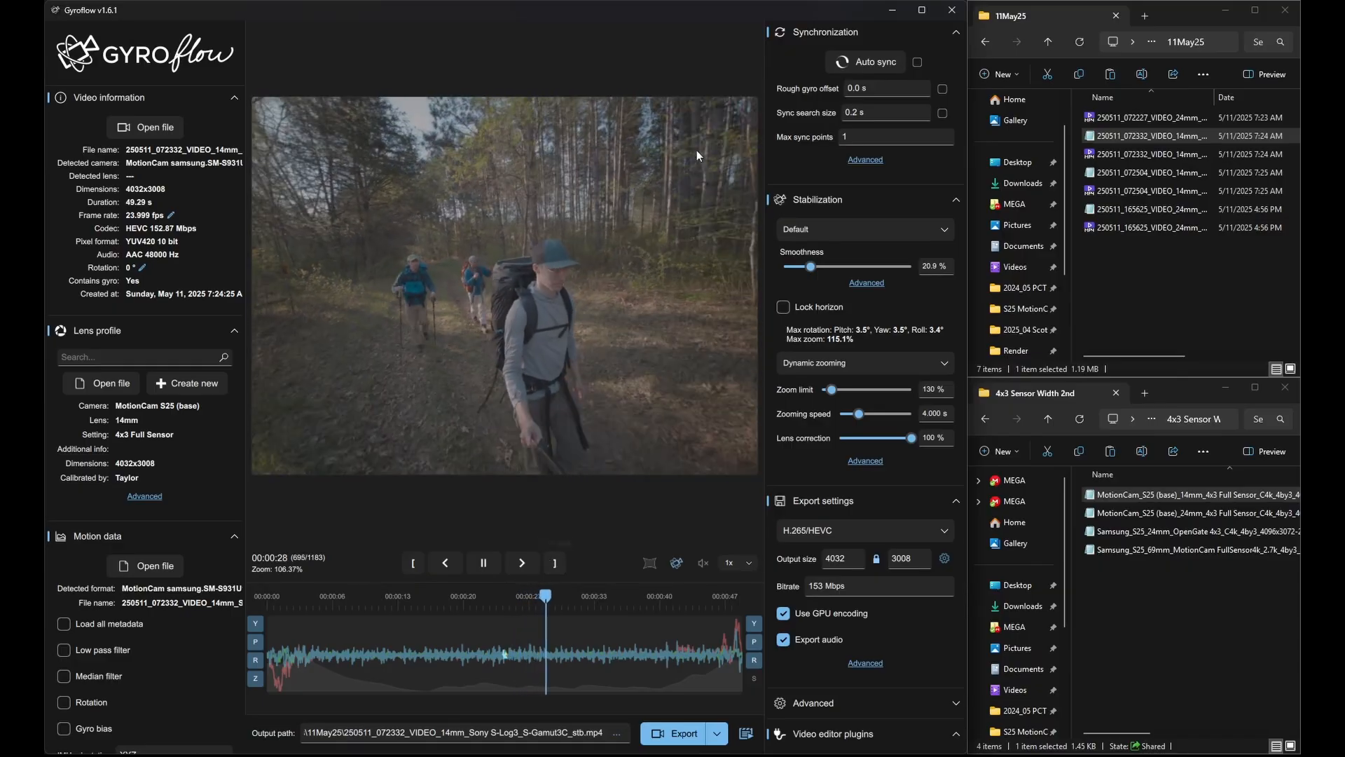
pyautogui.press('space')
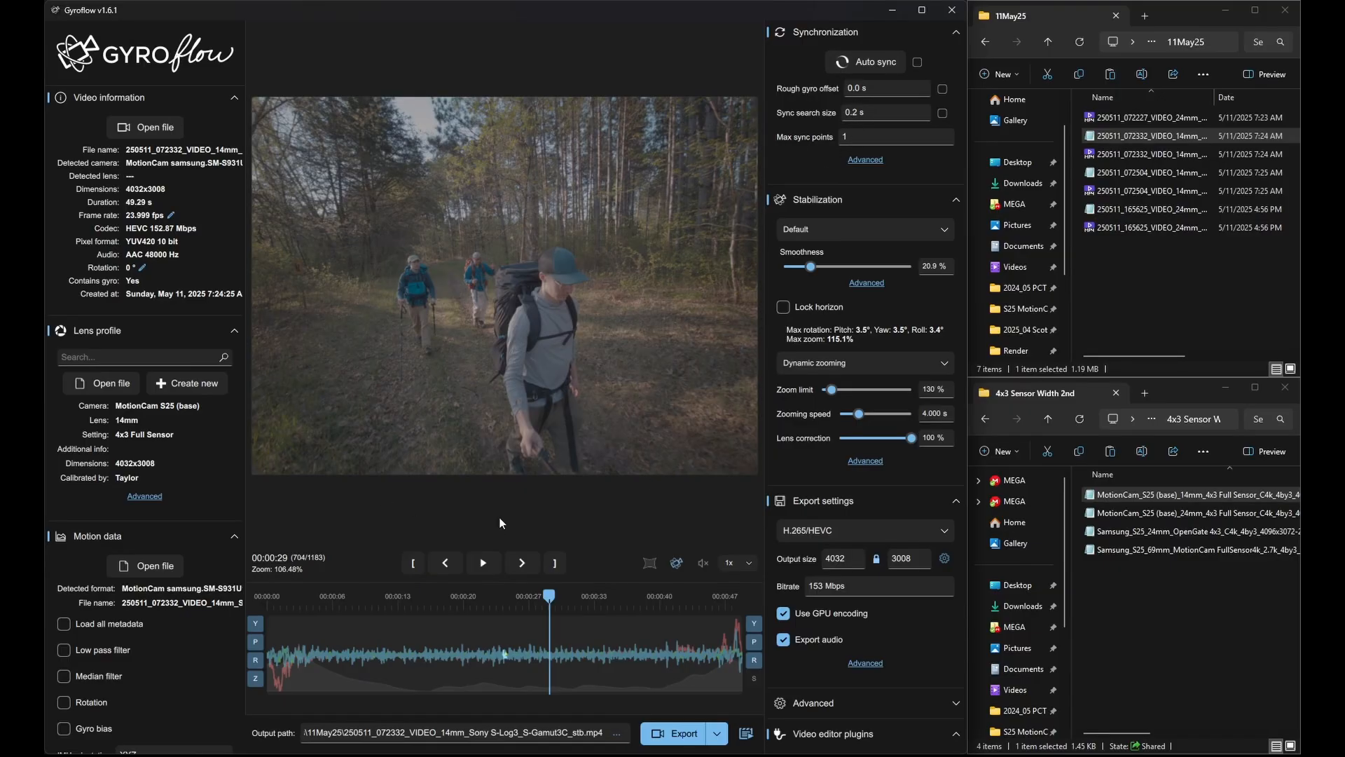
pyautogui.moveTo(864, 134); pyautogui.dragTo(833, 139)
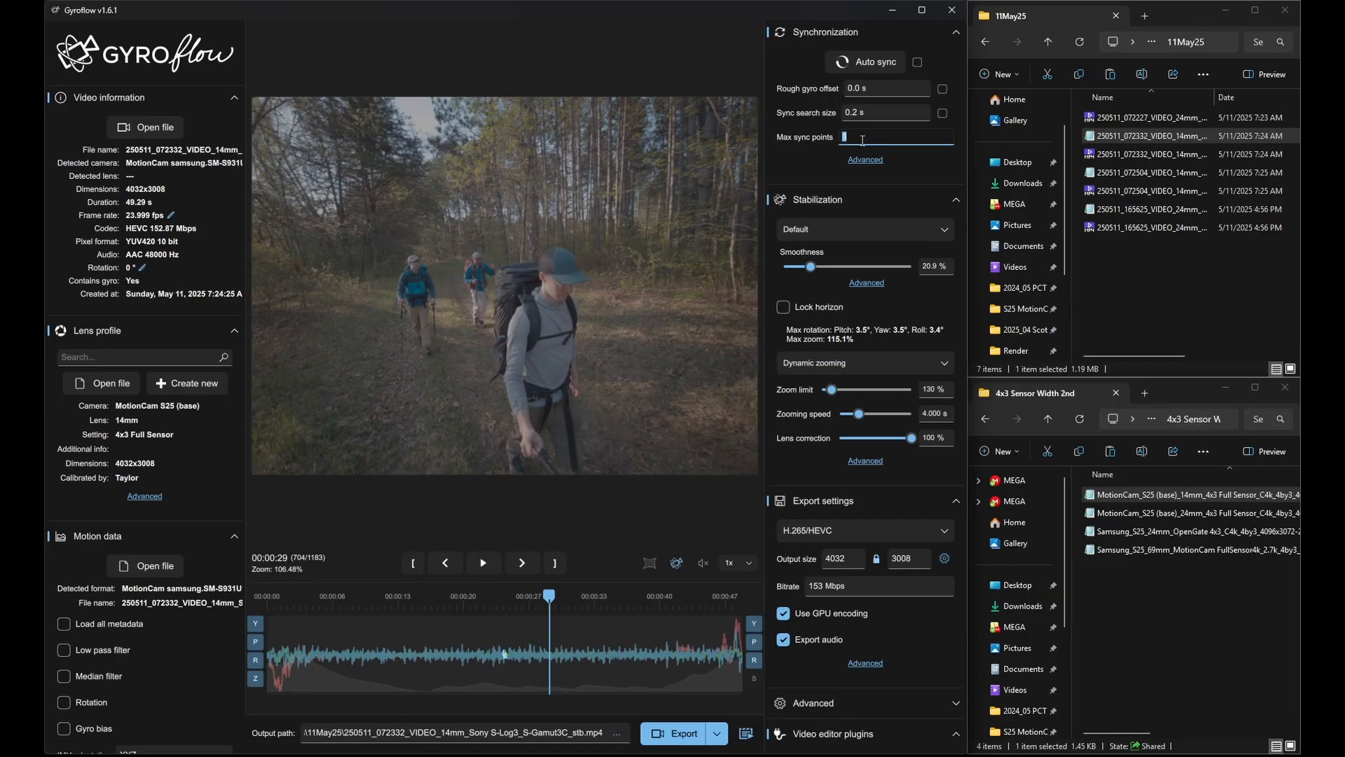
pyautogui.write('5')
pyautogui.press('BackSpace')
pyautogui.write('1')
# Auto sync the clip with the sync search size set to 2.0 s, and play back the stabilized result.
pyautogui.moveTo(859, 112); pyautogui.dragTo(809, 110)
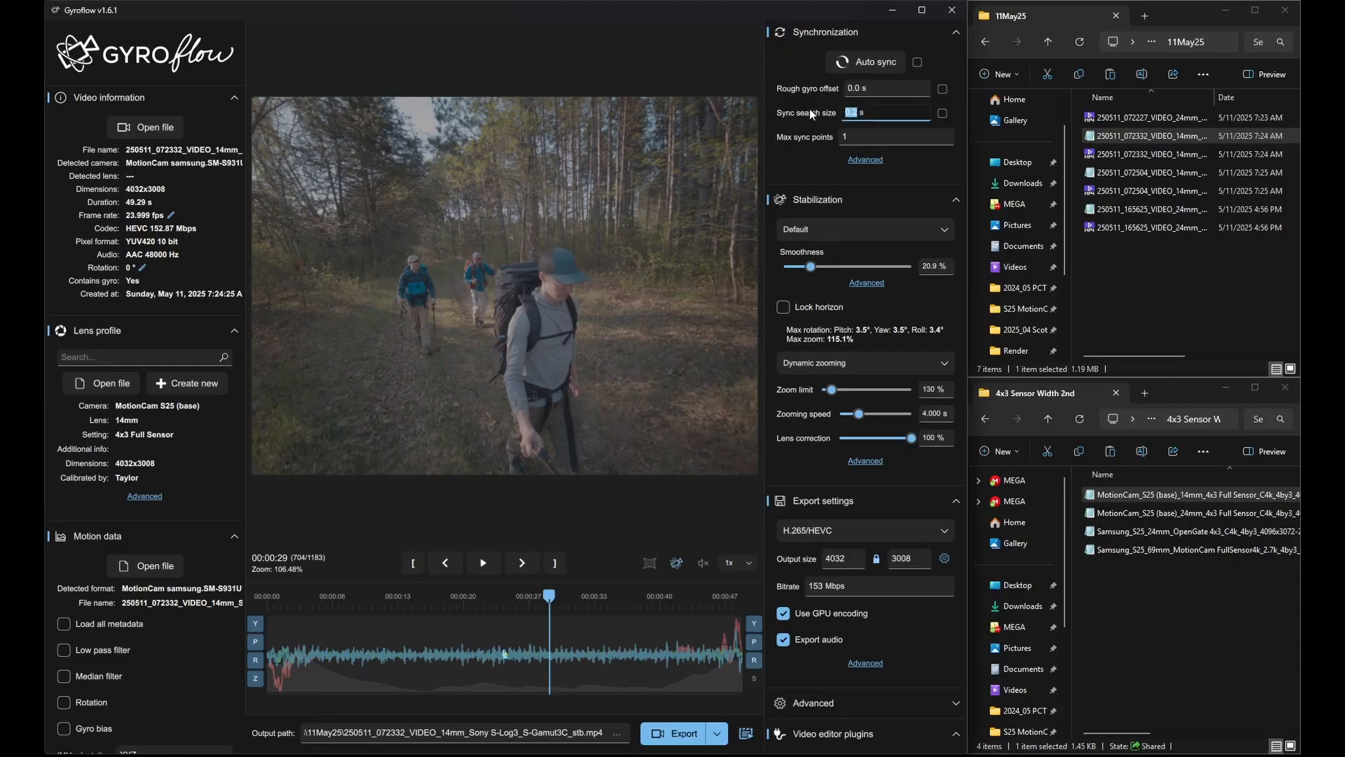
pyautogui.write('2')
pyautogui.click(866, 61)
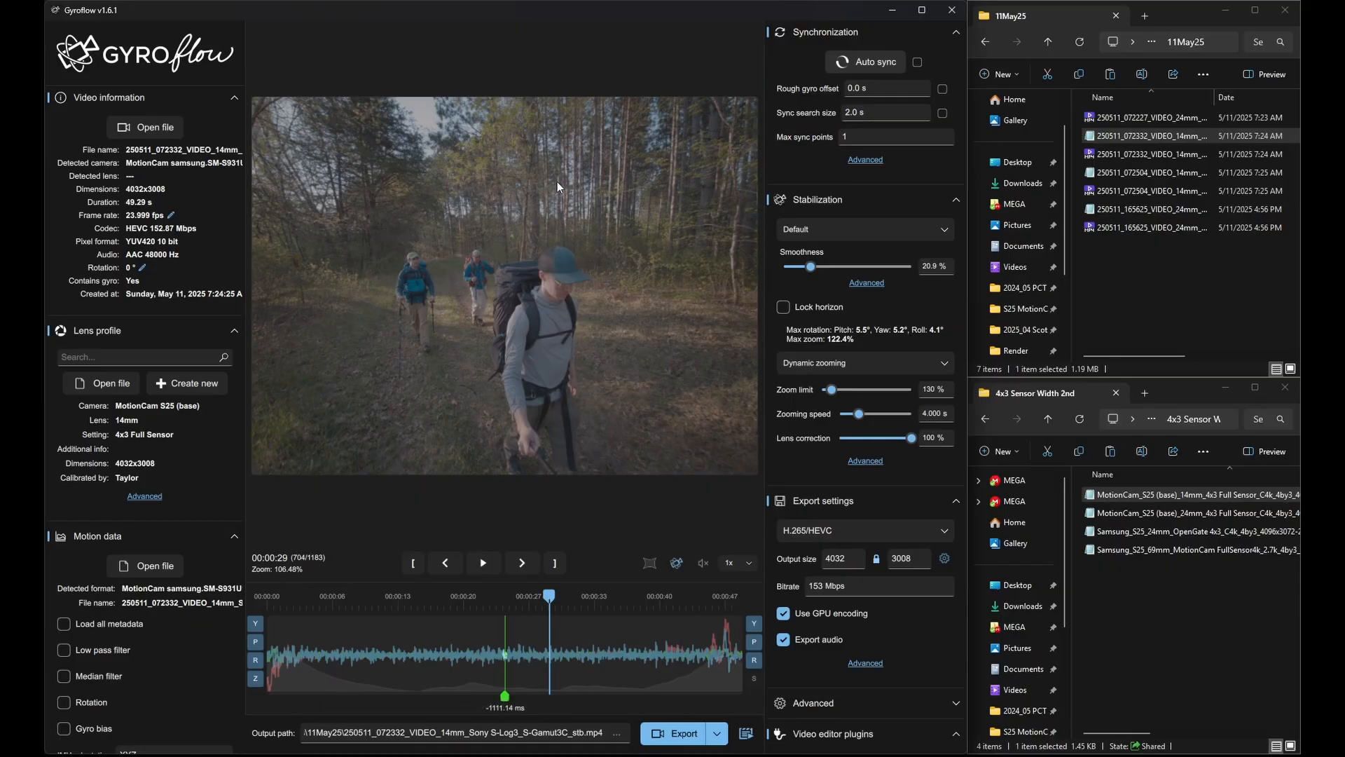
pyautogui.click(483, 563)
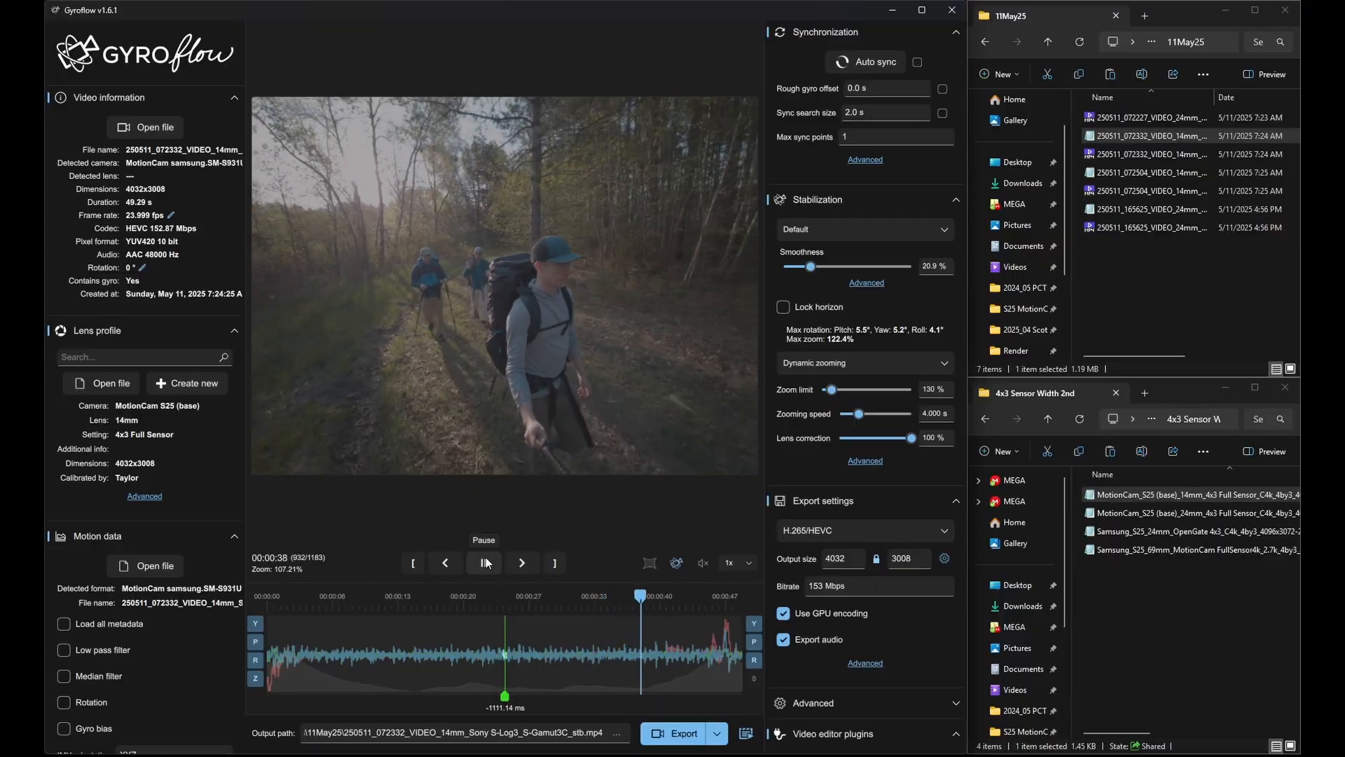
pyautogui.click(487, 563)
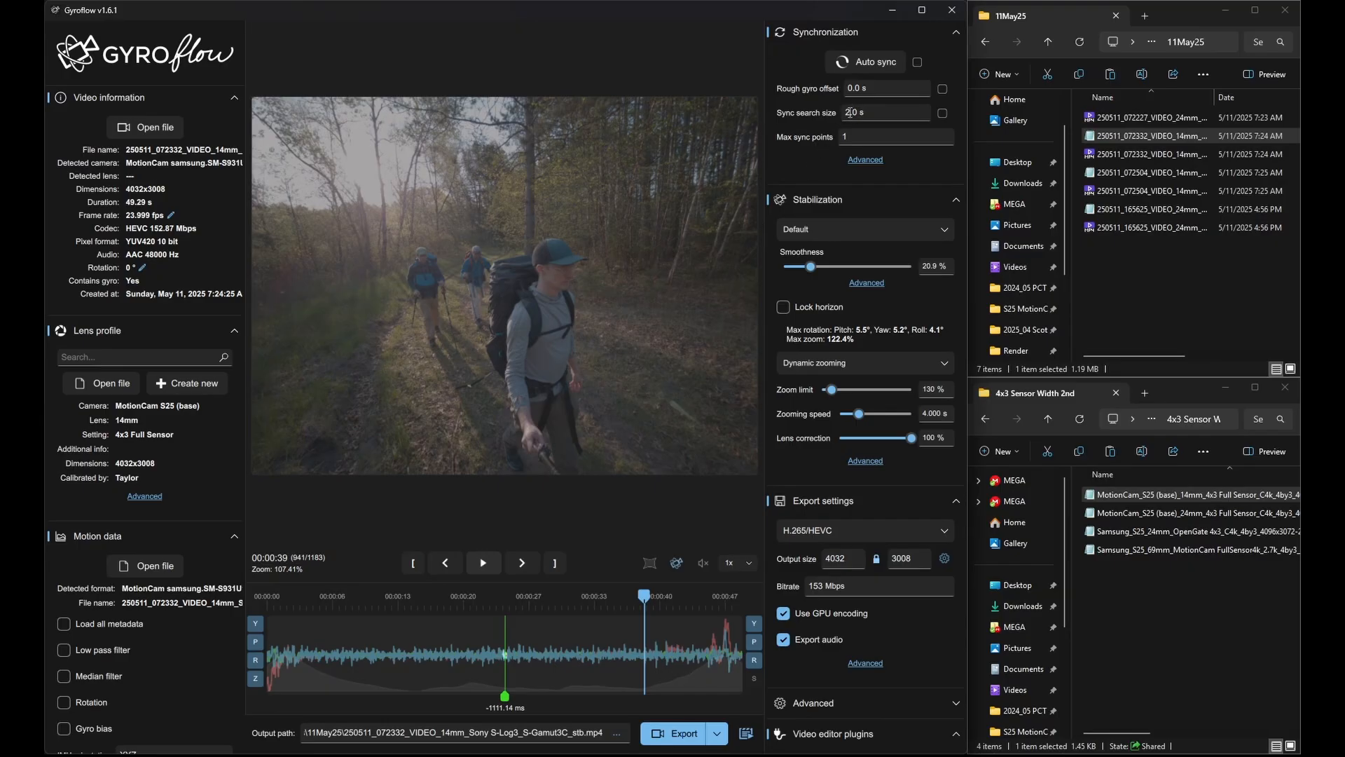
pyautogui.moveTo(850, 112); pyautogui.dragTo(838, 111)
pyautogui.write('5')
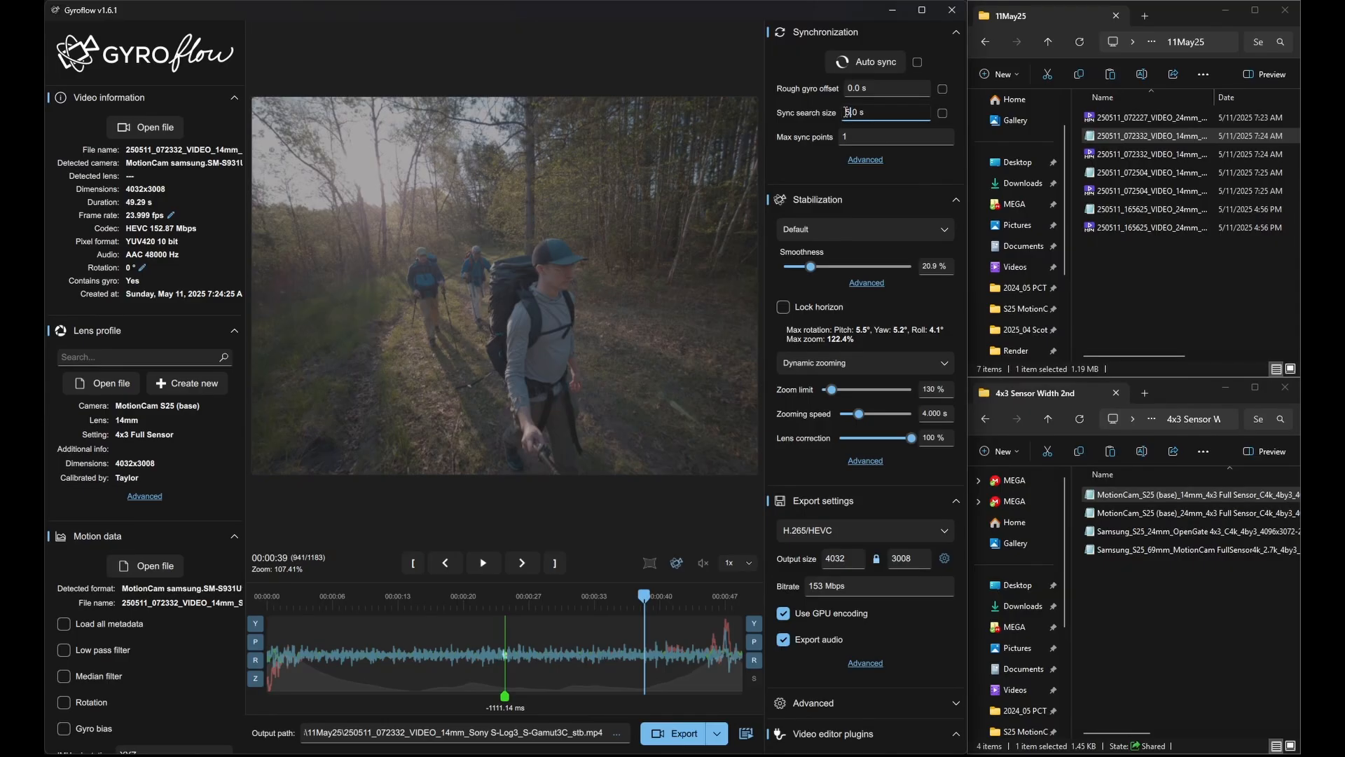
pyautogui.press('Delete')
pyautogui.write('2')
# Set the max sync points to 2 and delete all existing sync points from the timeline.
pyautogui.click(866, 138)
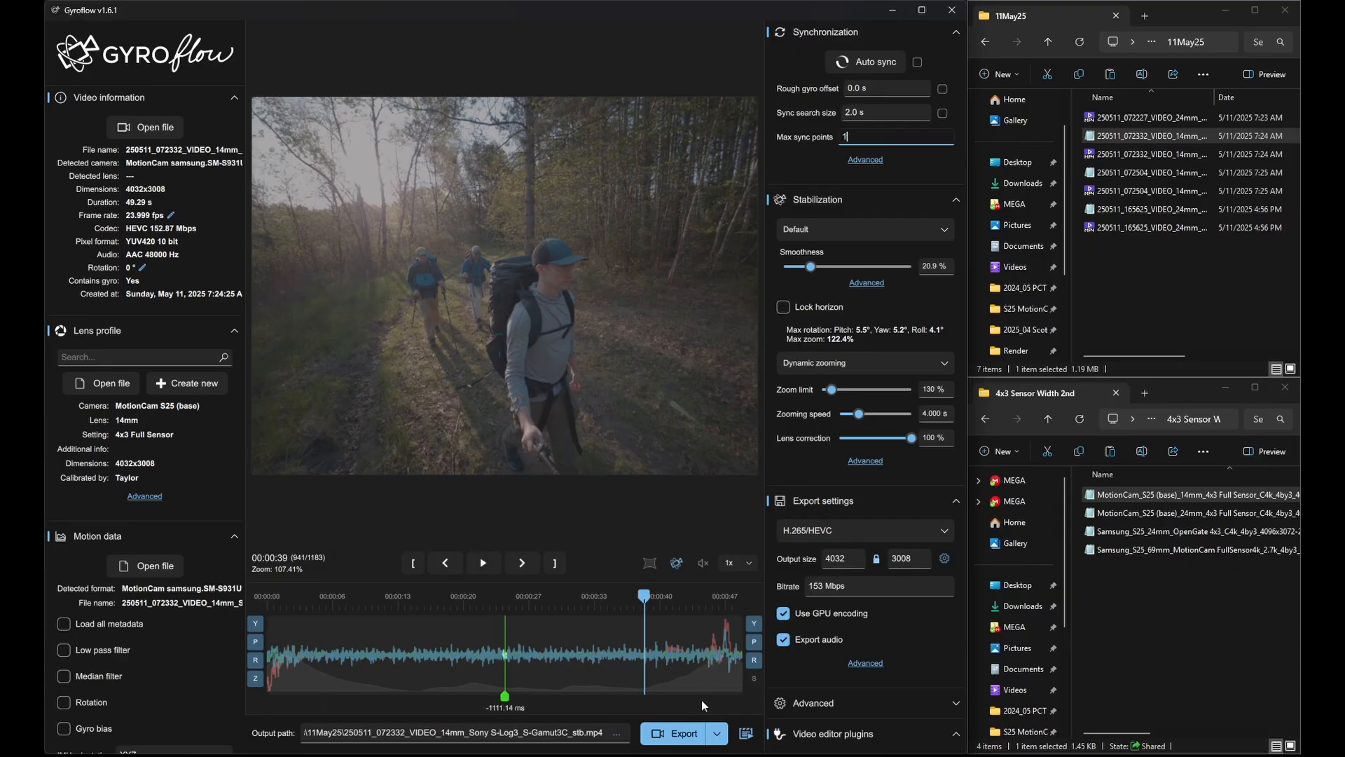
pyautogui.click(309, 656)
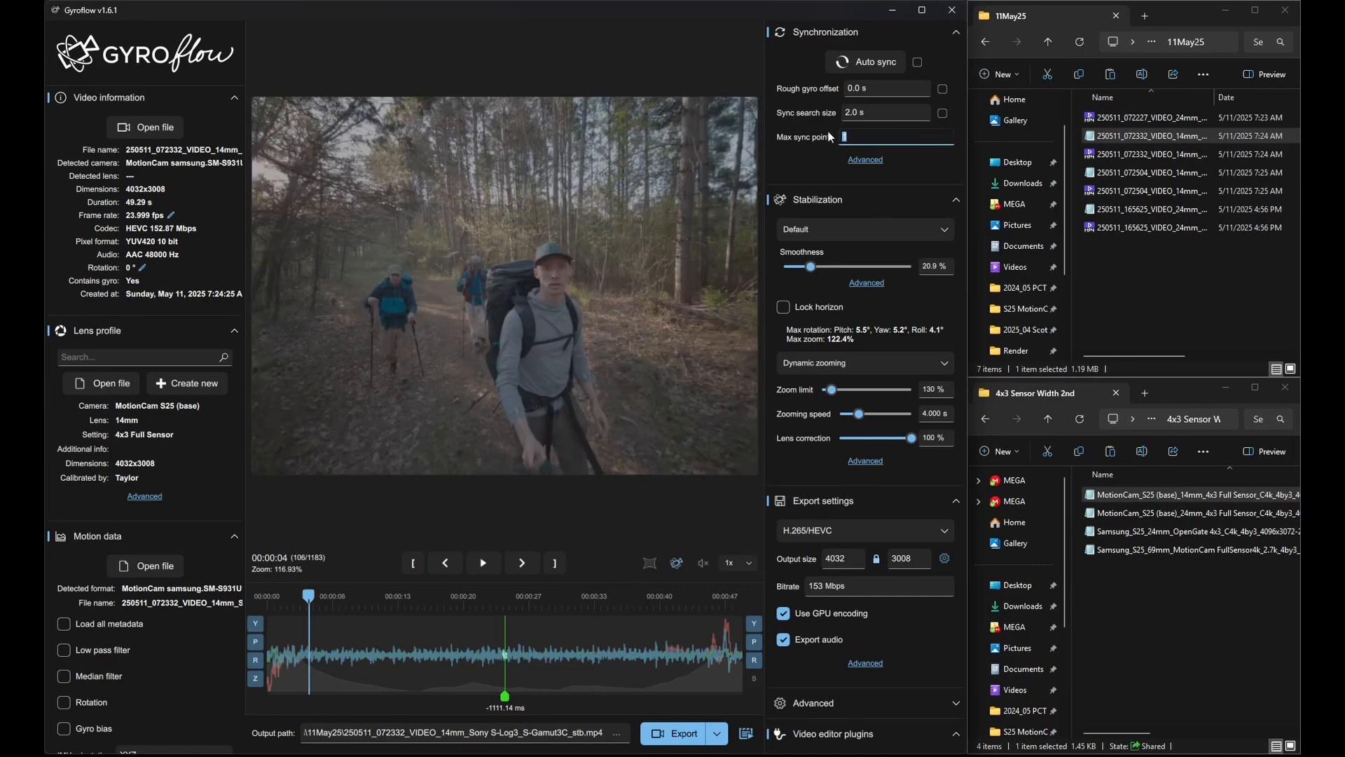
pyautogui.write('2')
pyautogui.rightClick(559, 667)
pyautogui.click(611, 693)
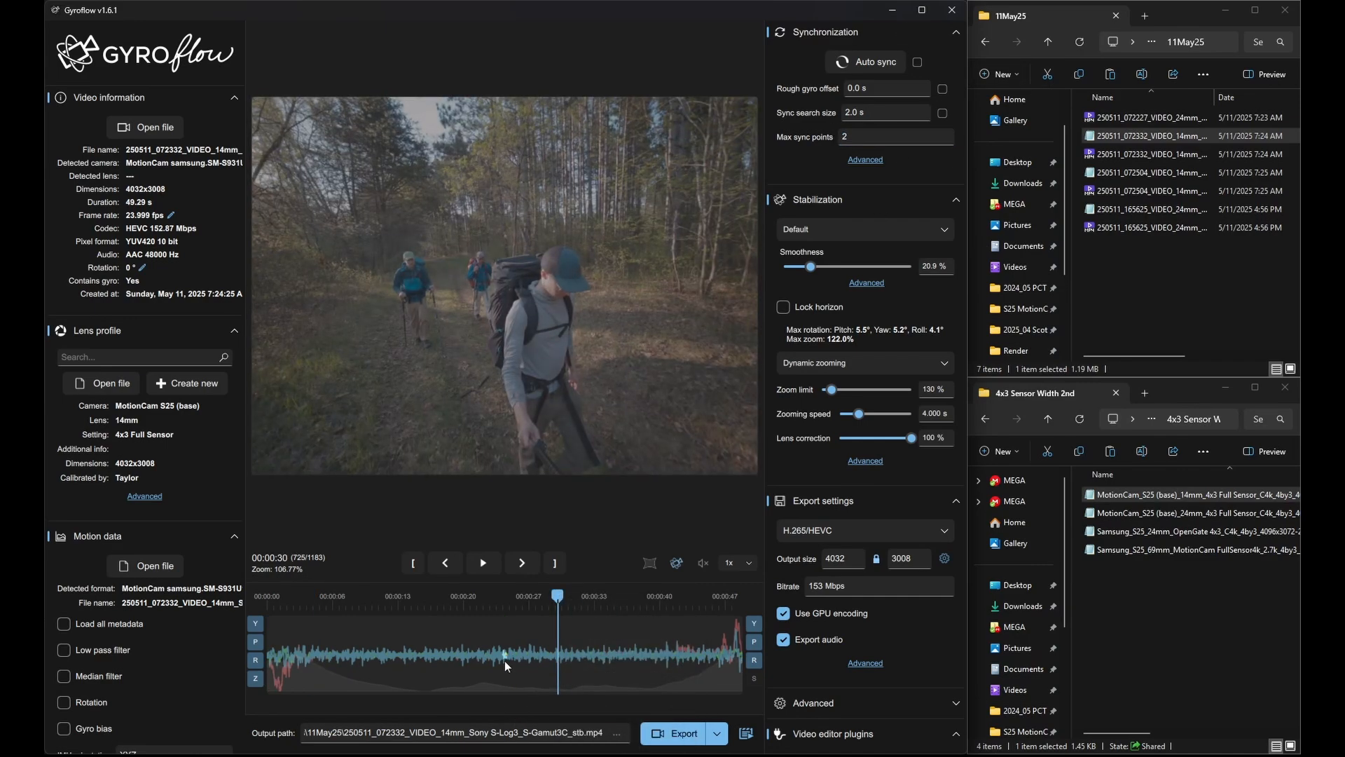
# Auto sync the clip with two sync points, and play back the stabilized result to about 00:00:42.
pyautogui.press('space')
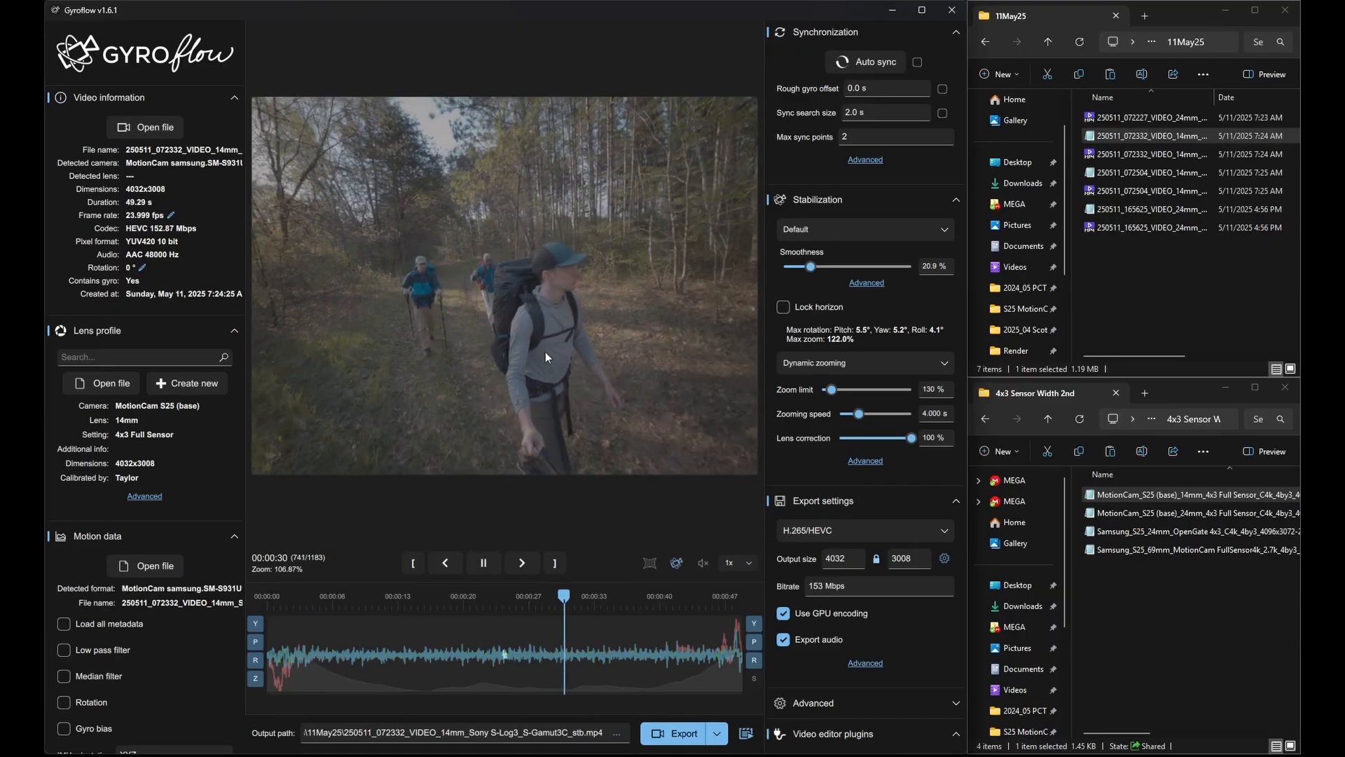
pyautogui.press('space')
pyautogui.click(868, 57)
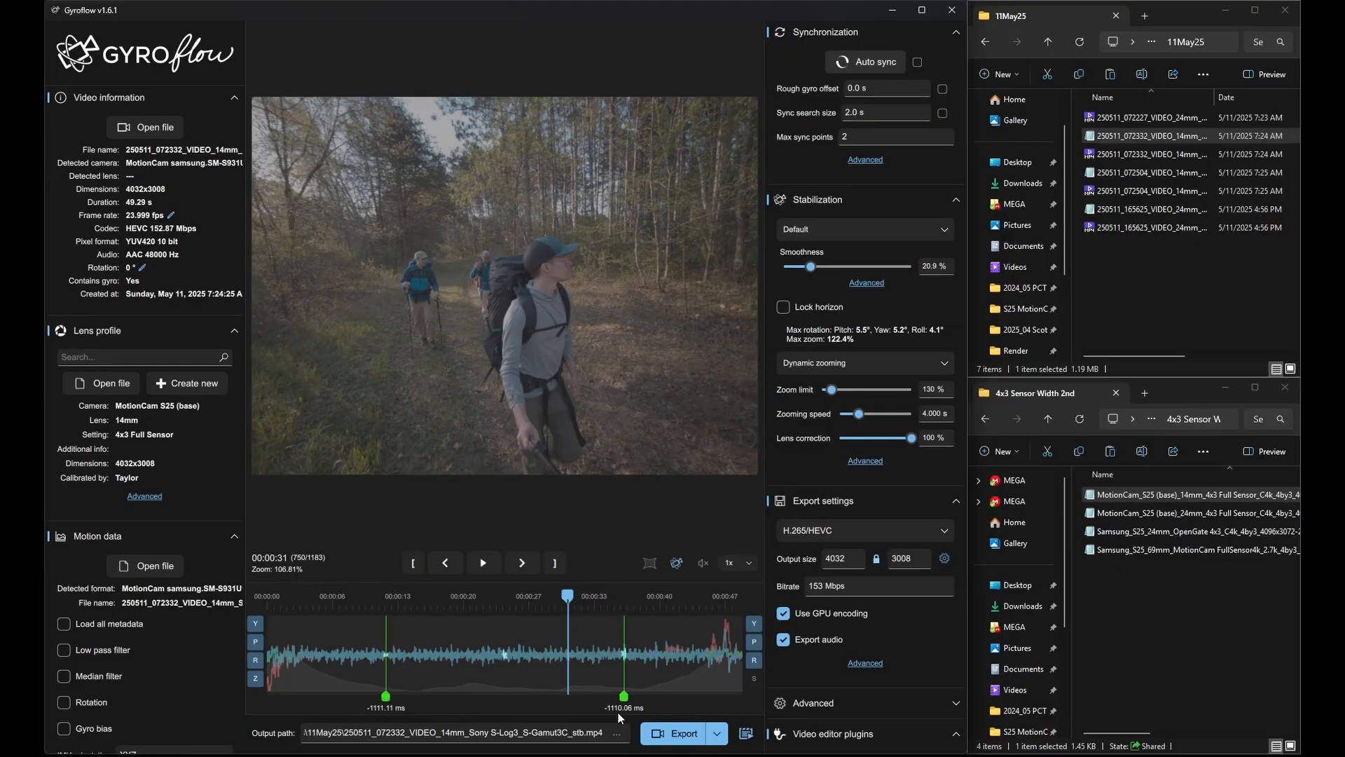
pyautogui.press('space')
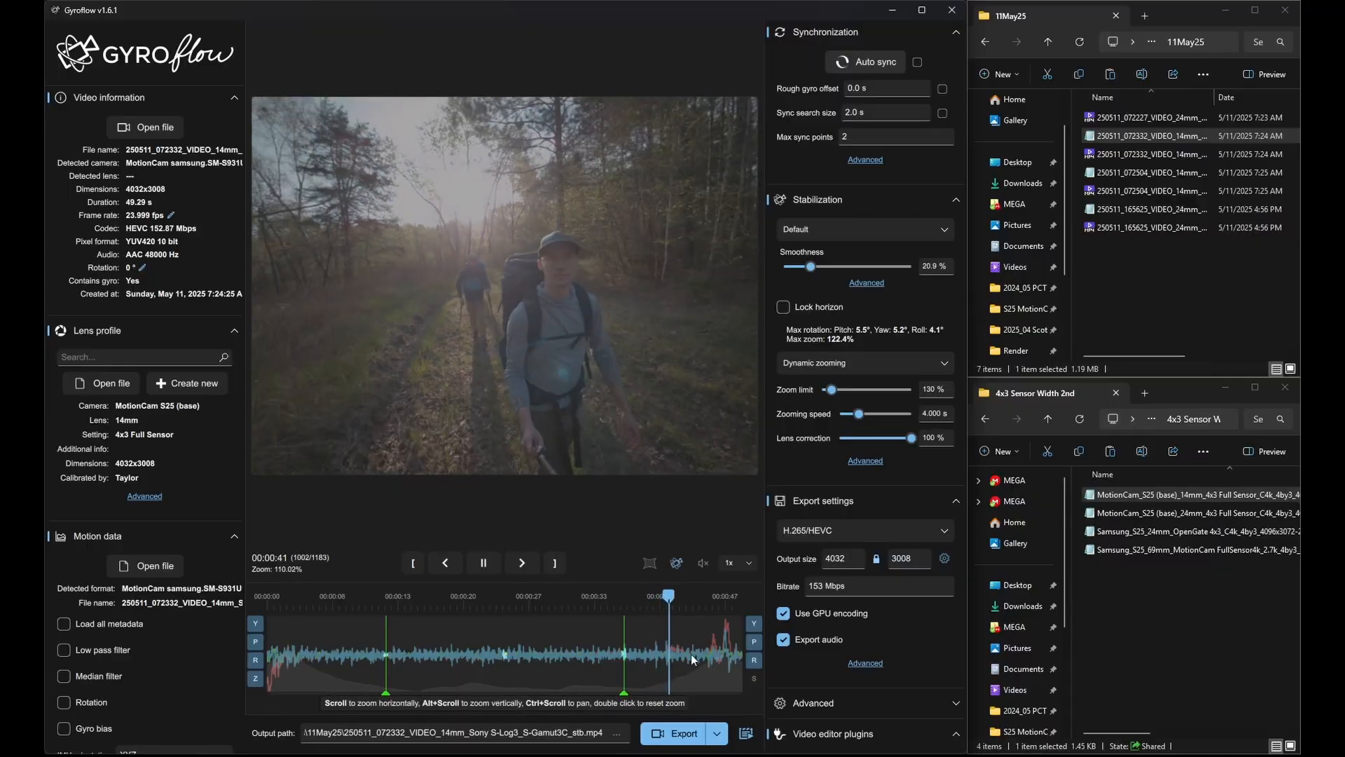
pyautogui.press('space')
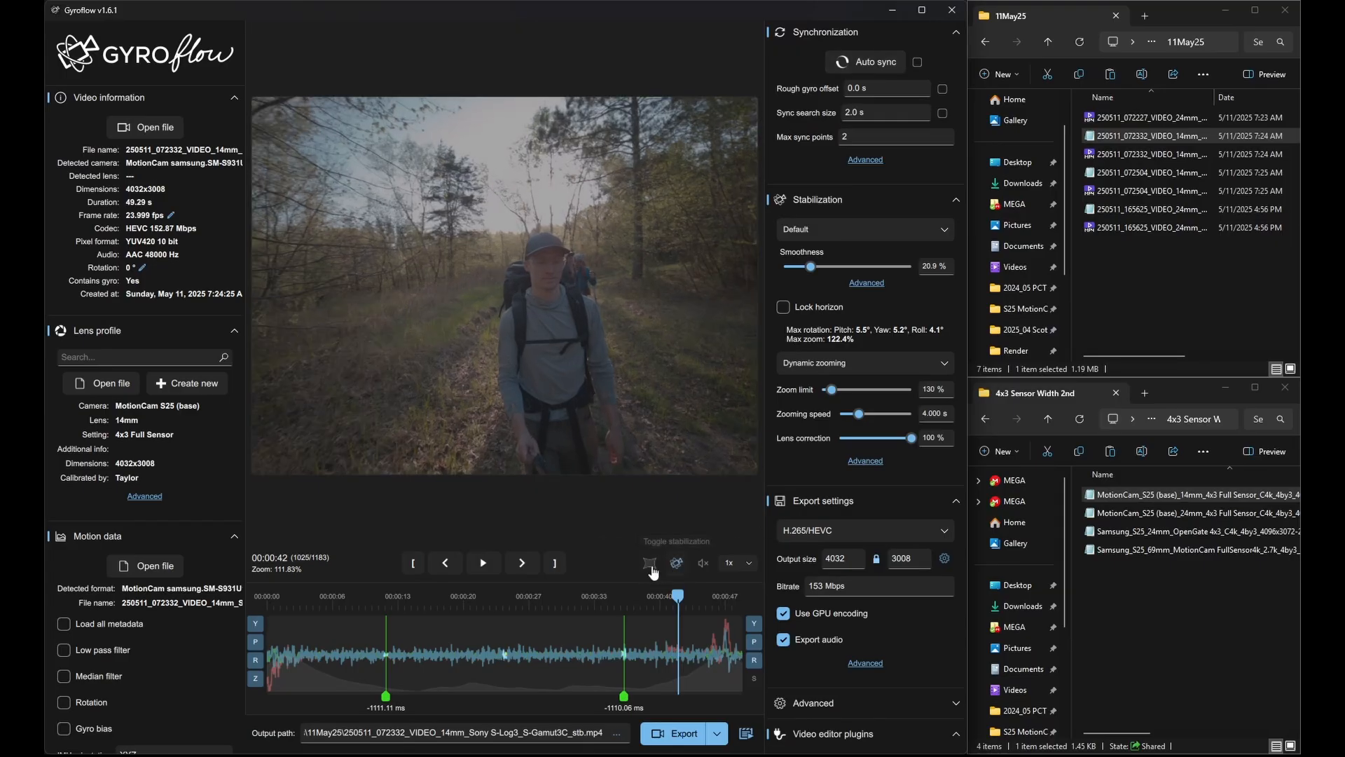
# Expand the advanced stabilization settings and compare the lens correction at 0 % with 100 %, leaving it at 100 %.
pyautogui.click(864, 461)
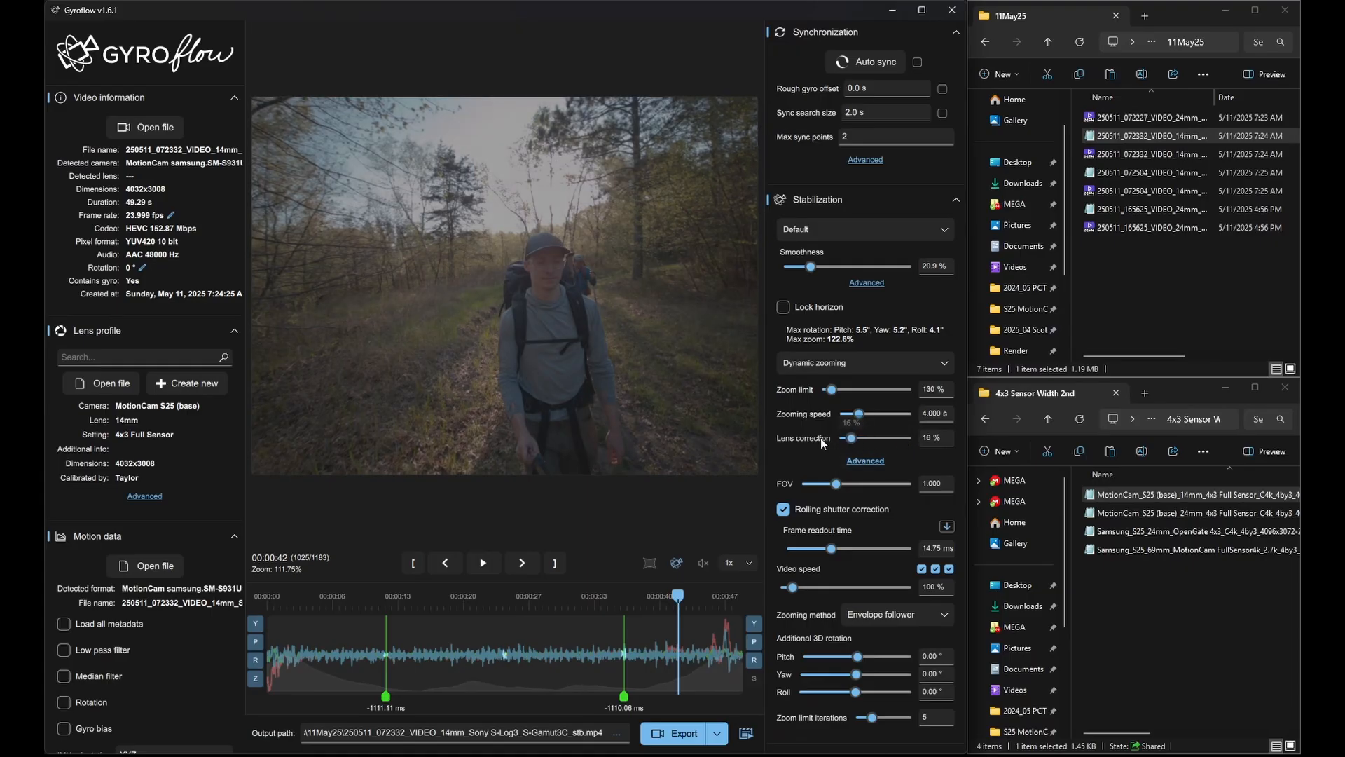
pyautogui.doubleClick(851, 439)
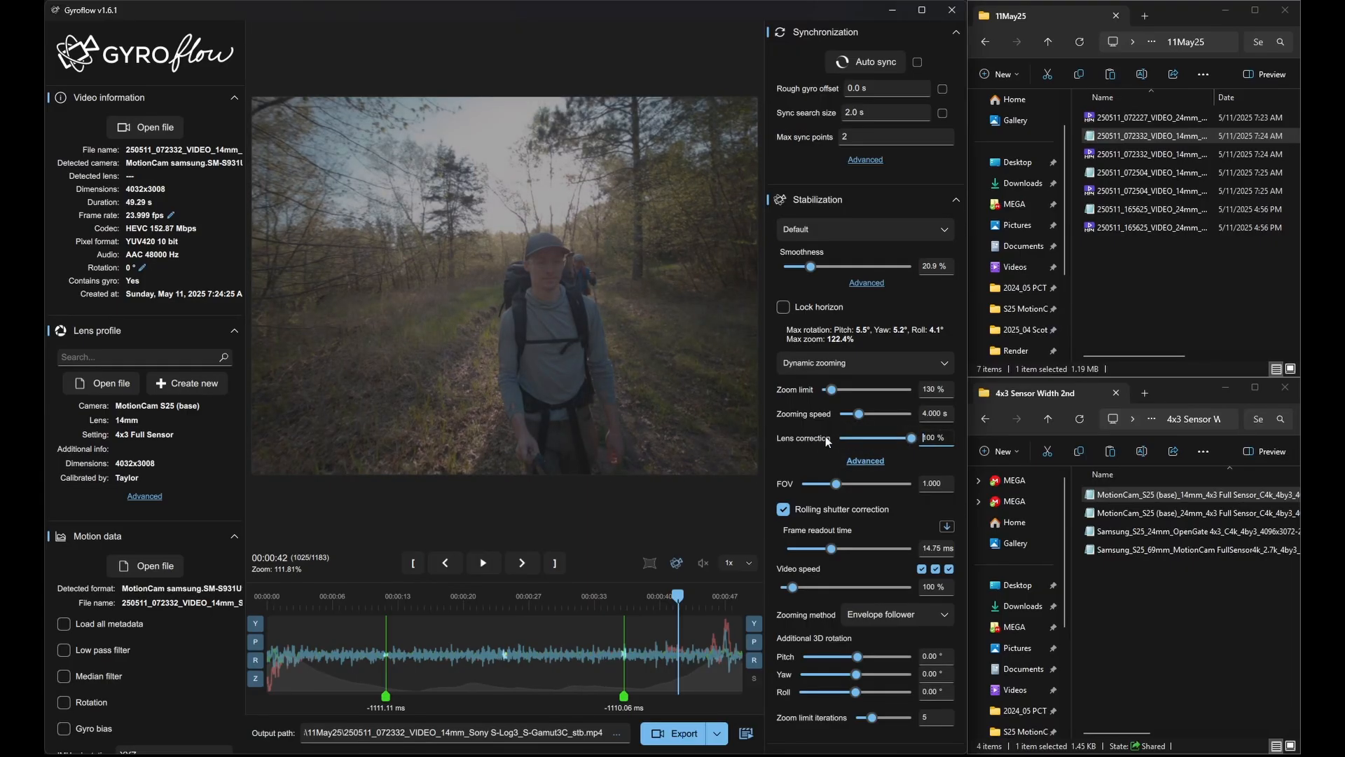
pyautogui.moveTo(884, 438); pyautogui.dragTo(842, 440)
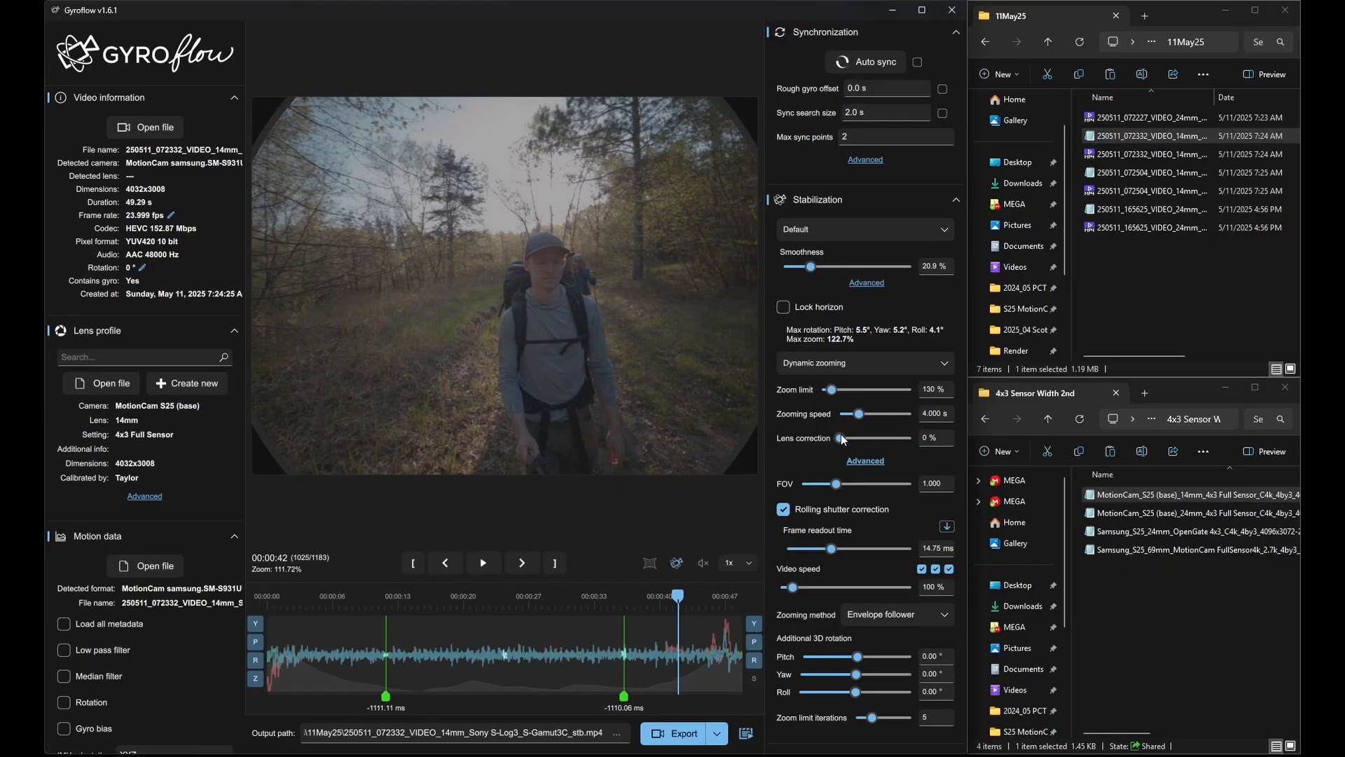
pyautogui.click(911, 438)
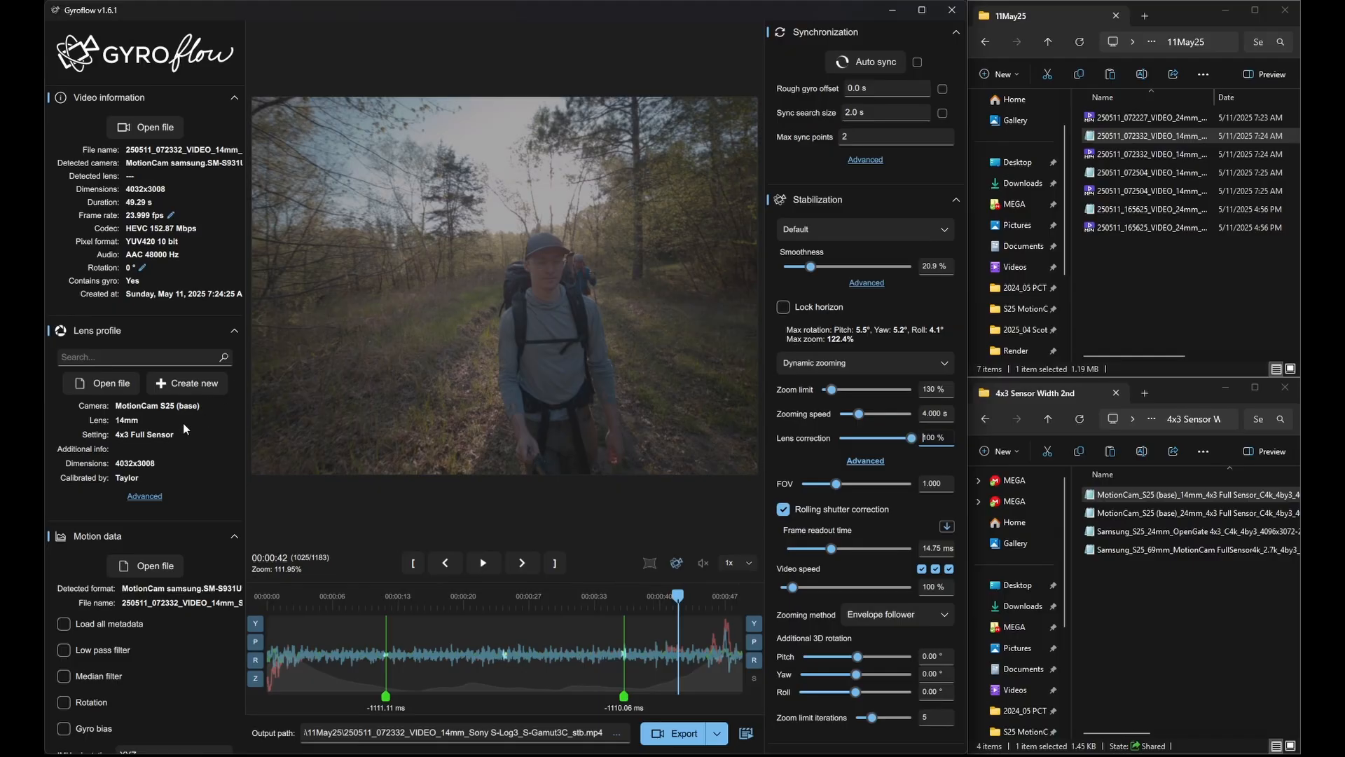
# Load the MotionCam S25 (base) 24mm 4x3 Full Sensor lens profile in place of the 14mm one.
pyautogui.click(1149, 513)
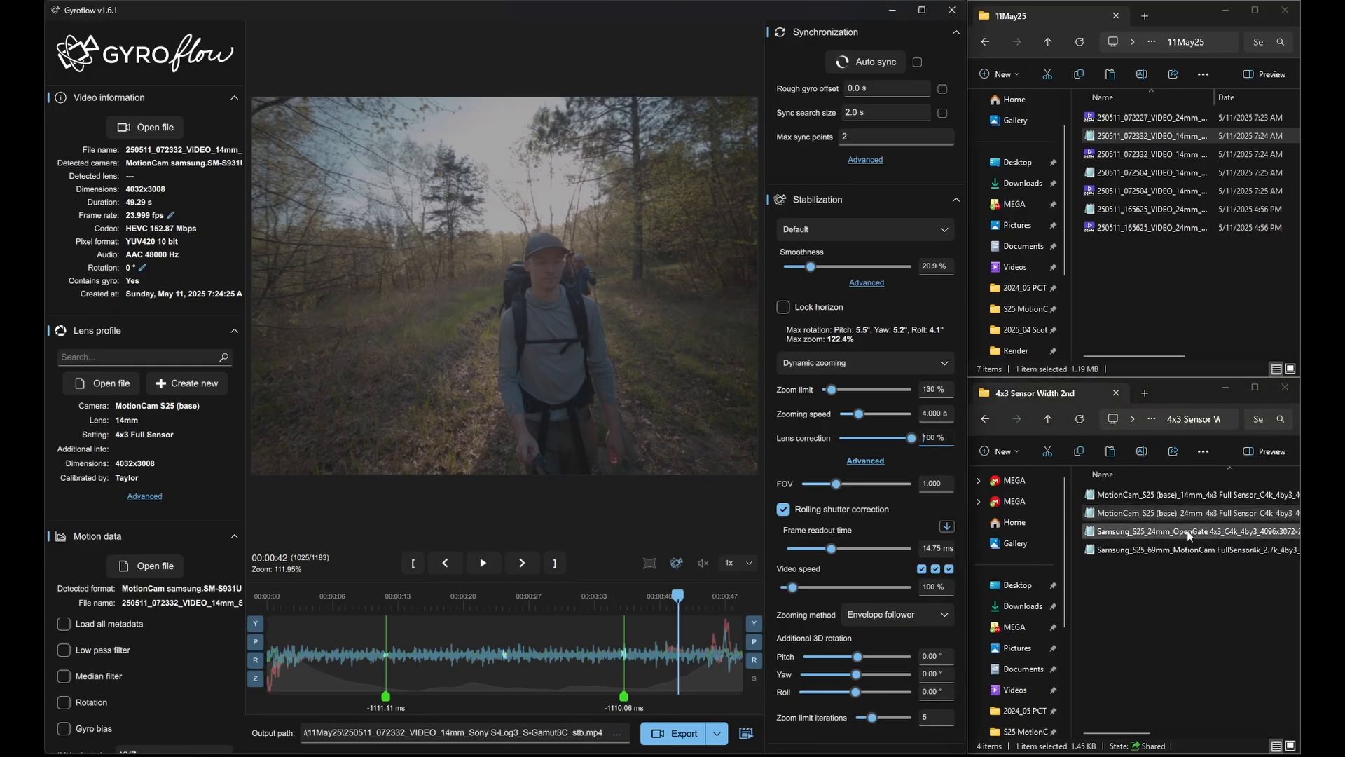
pyautogui.doubleClick(1197, 514)
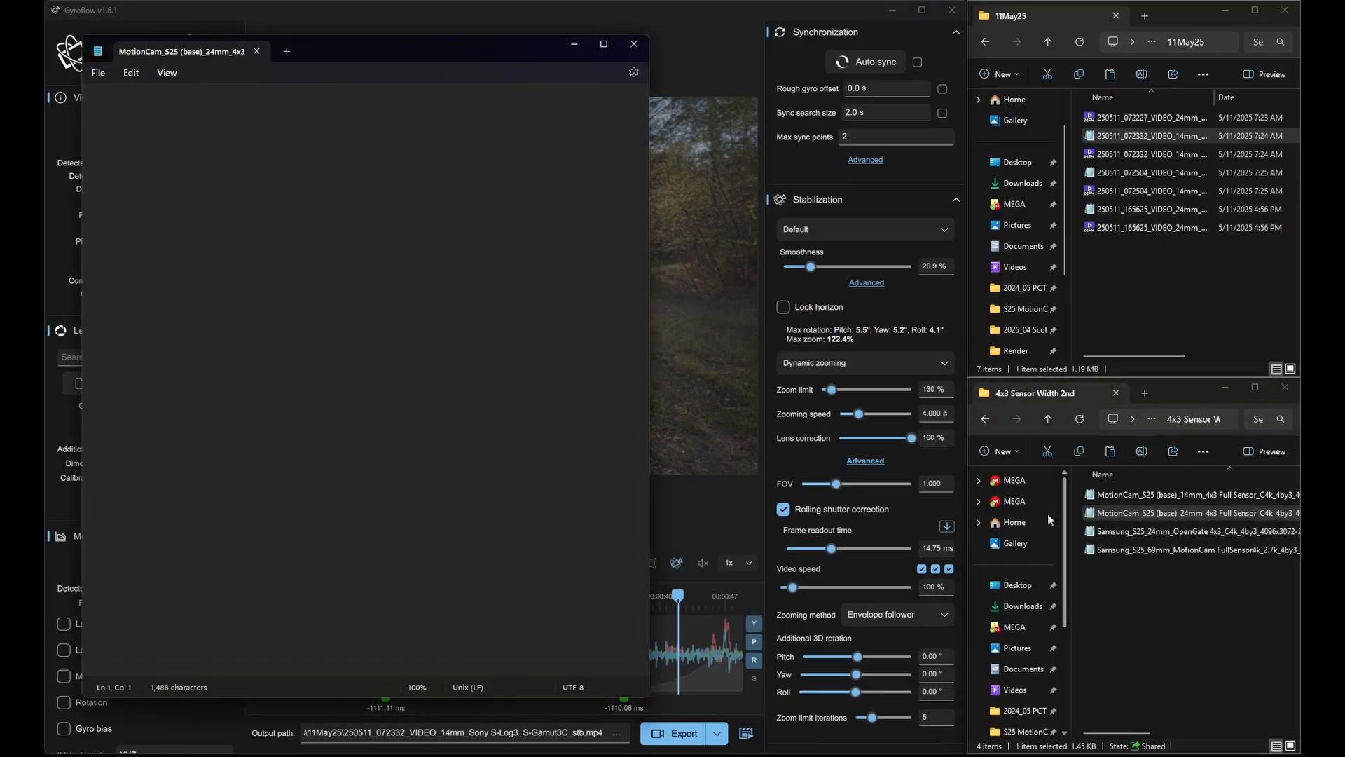
pyautogui.click(646, 45)
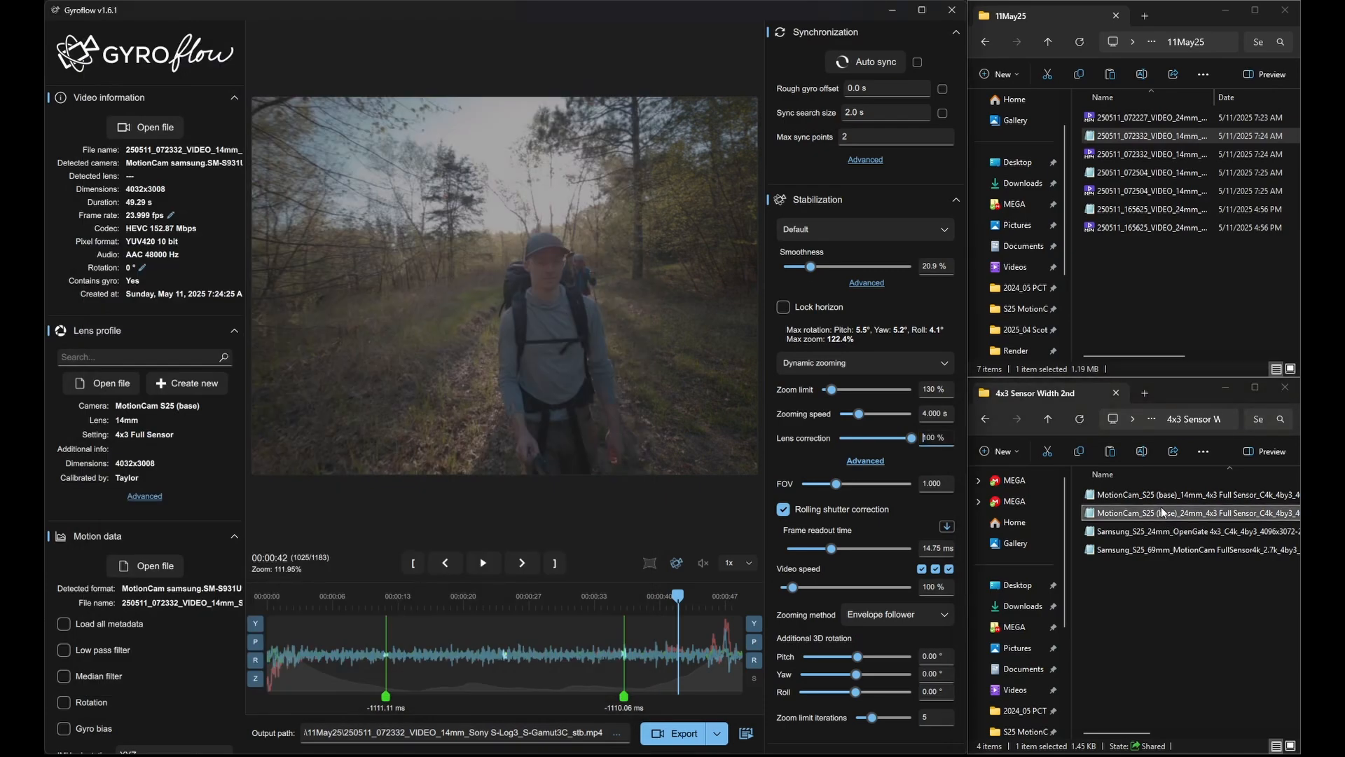
pyautogui.moveTo(1161, 507); pyautogui.dragTo(186, 418)
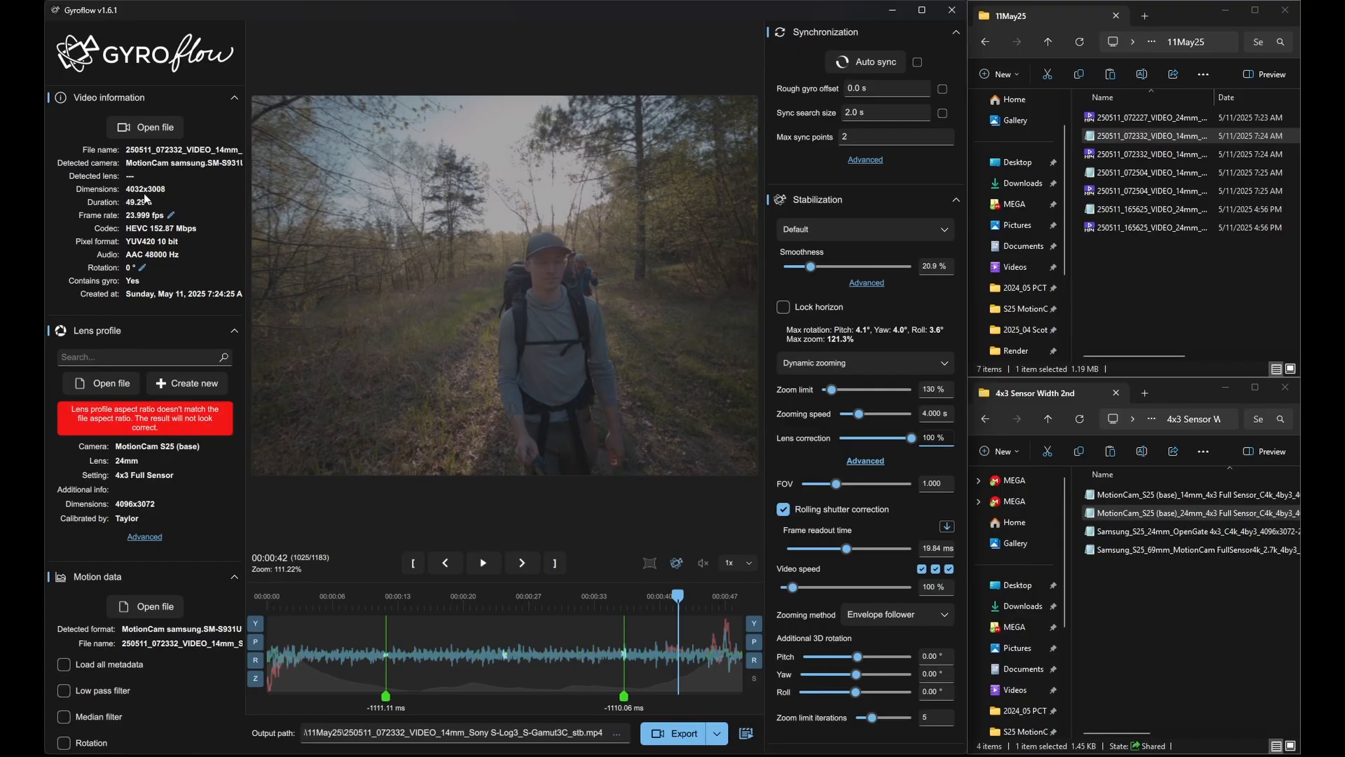
# Delete all sync points and set the max sync points to 1.
pyautogui.rightClick(520, 654)
pyautogui.click(575, 690)
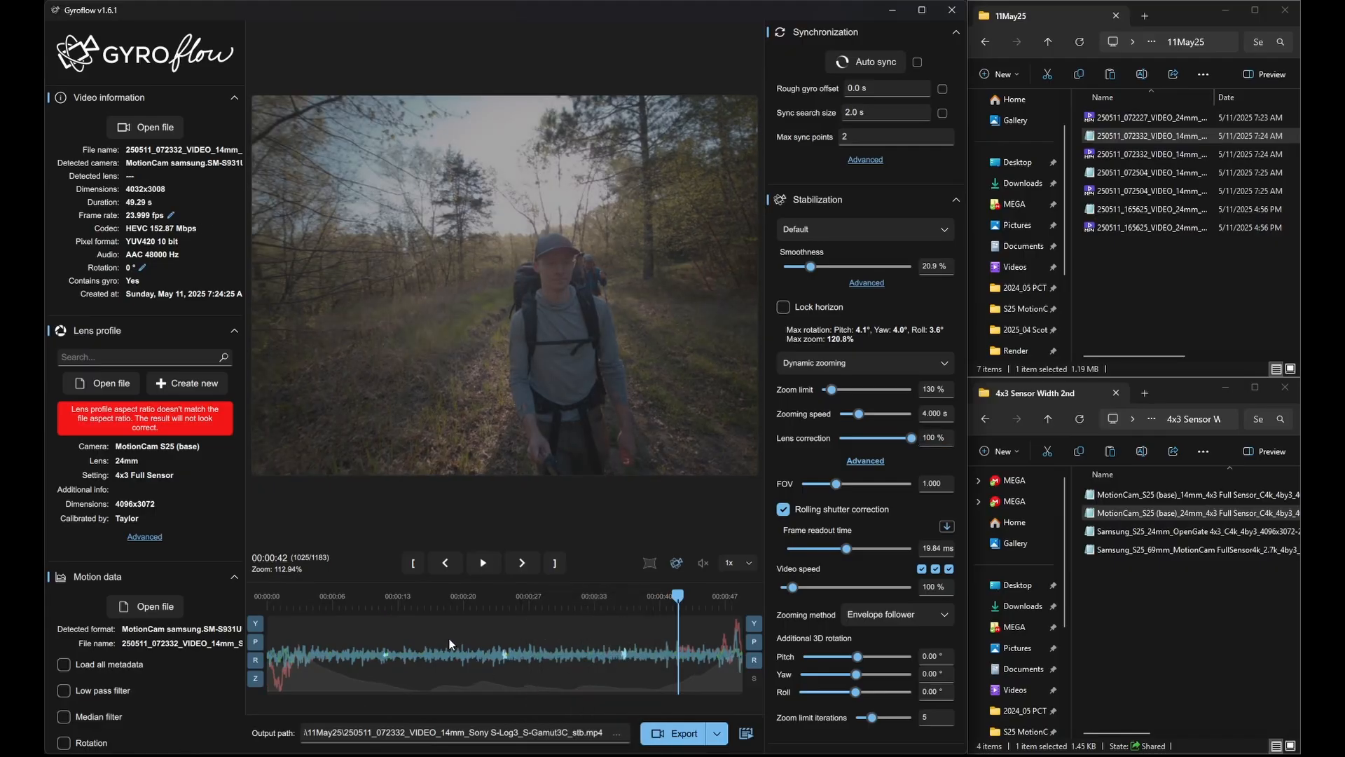
pyautogui.click(361, 638)
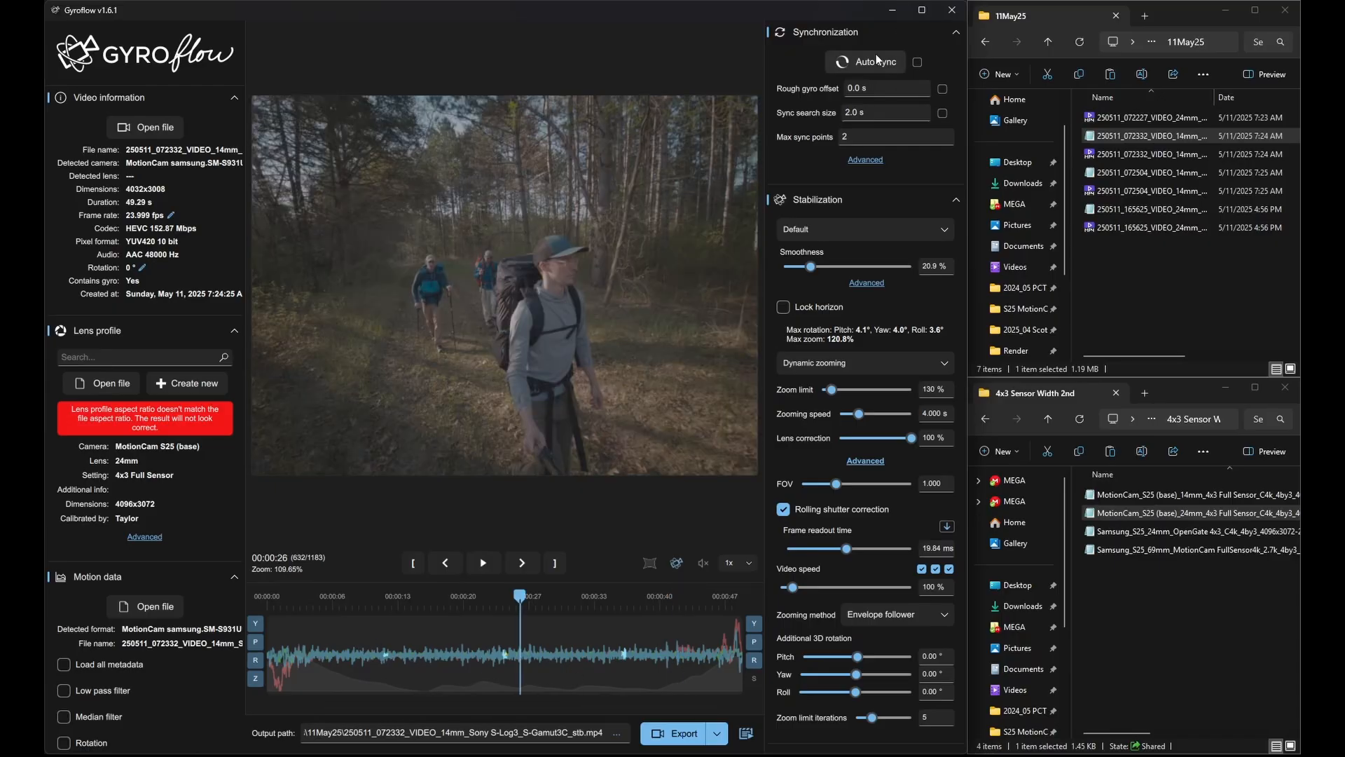
pyautogui.click(854, 138)
pyautogui.press('BackSpace')
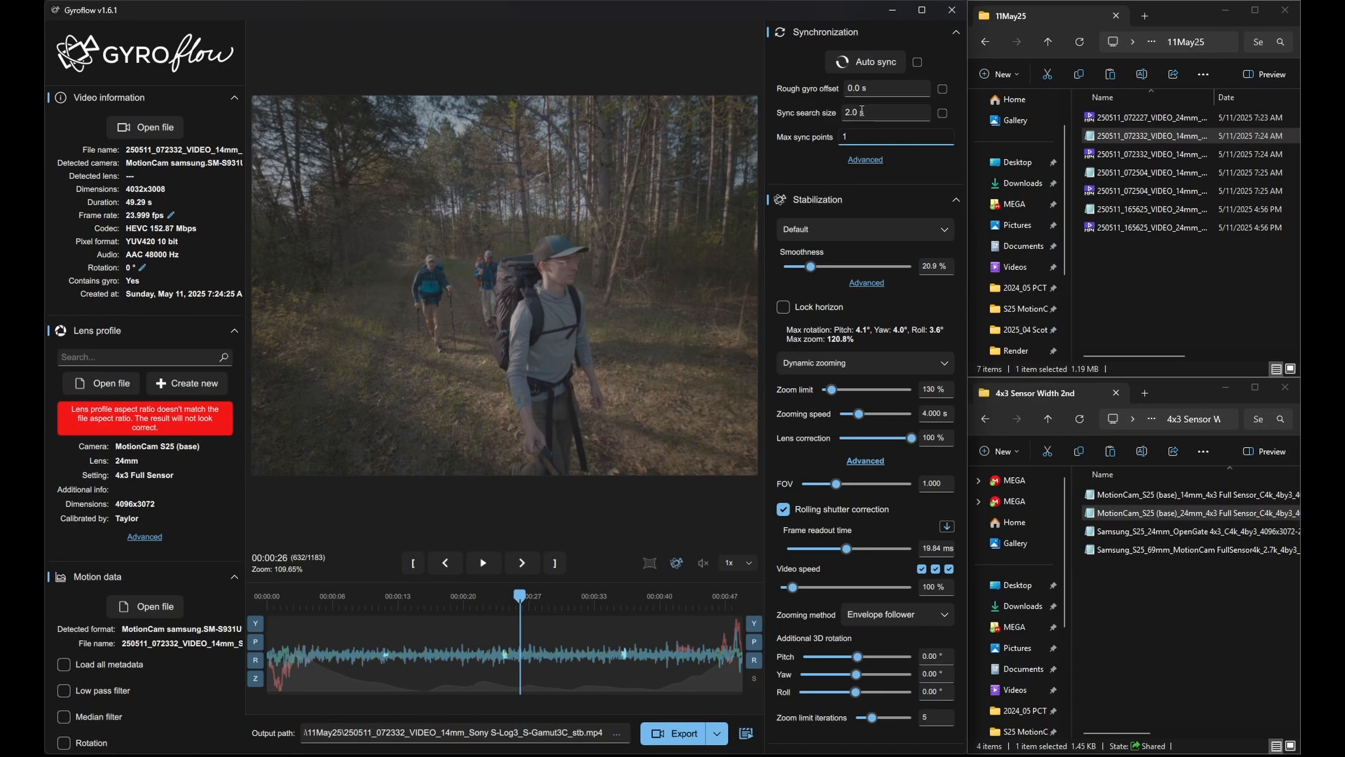
pyautogui.write('1')
pyautogui.press('Return')
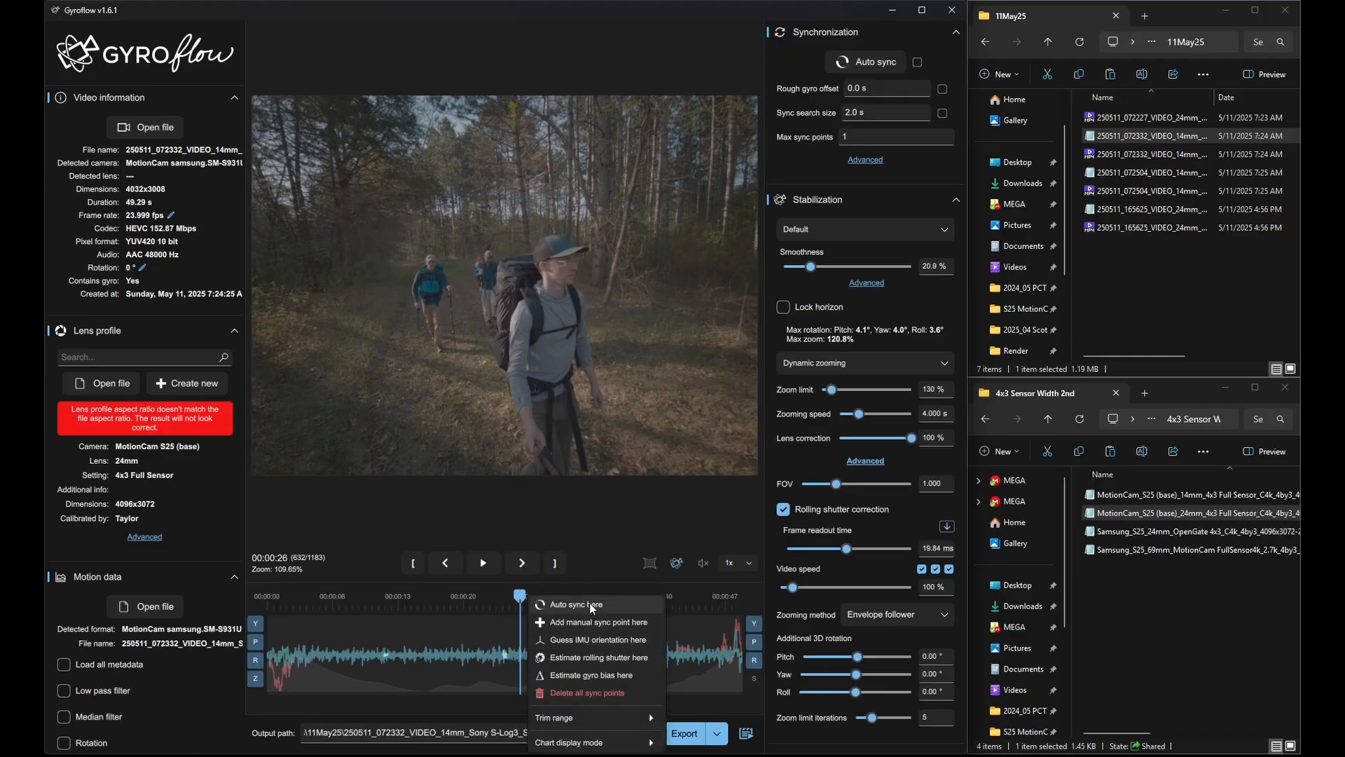
# Auto sync the clip at about 00:00:28 with the 24mm profile, and play it back to about 00:00:43.
pyautogui.click(590, 602)
pyautogui.click(535, 657)
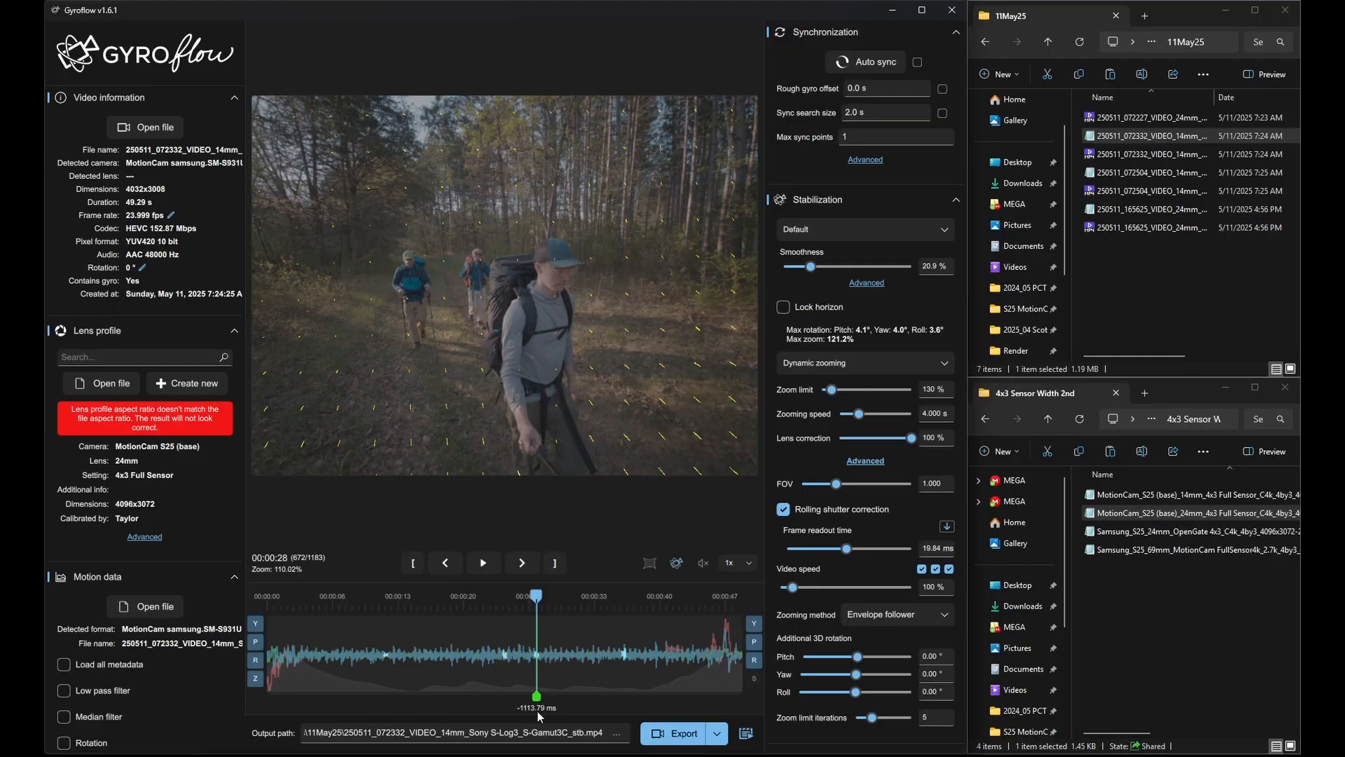
pyautogui.press('space')
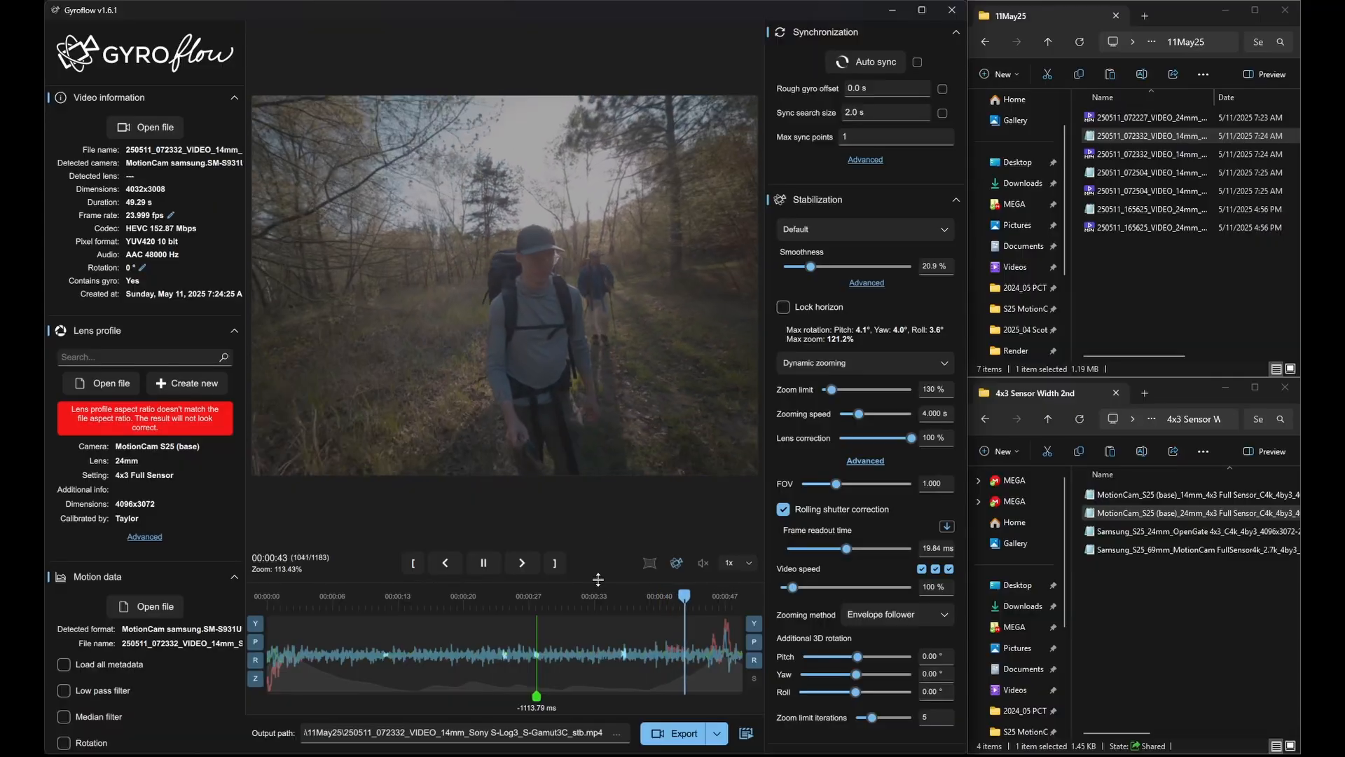
pyautogui.press('space')
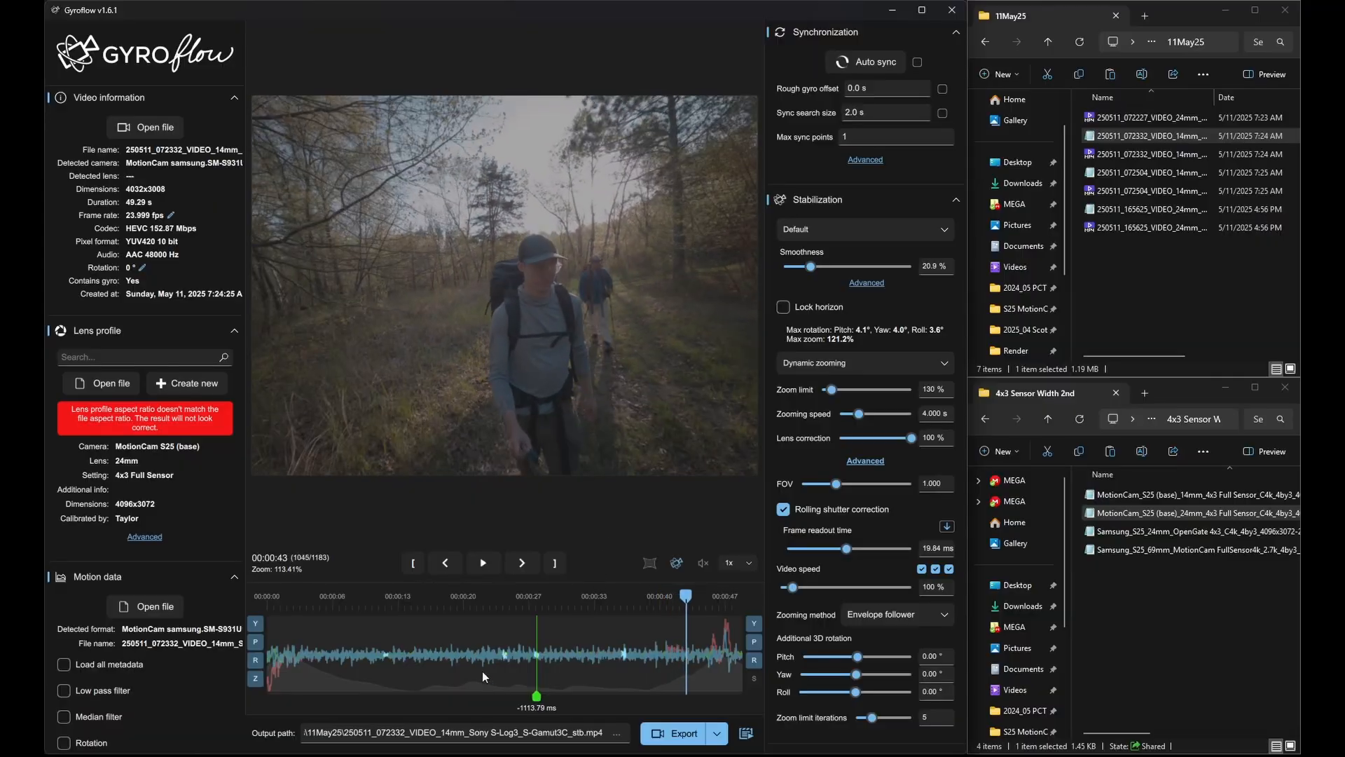
# Play the clip back from about 00:00:04 and pause near 00:00:24 to check the stabilization with the 24mm profile.
pyautogui.click(311, 646)
pyautogui.press('space')
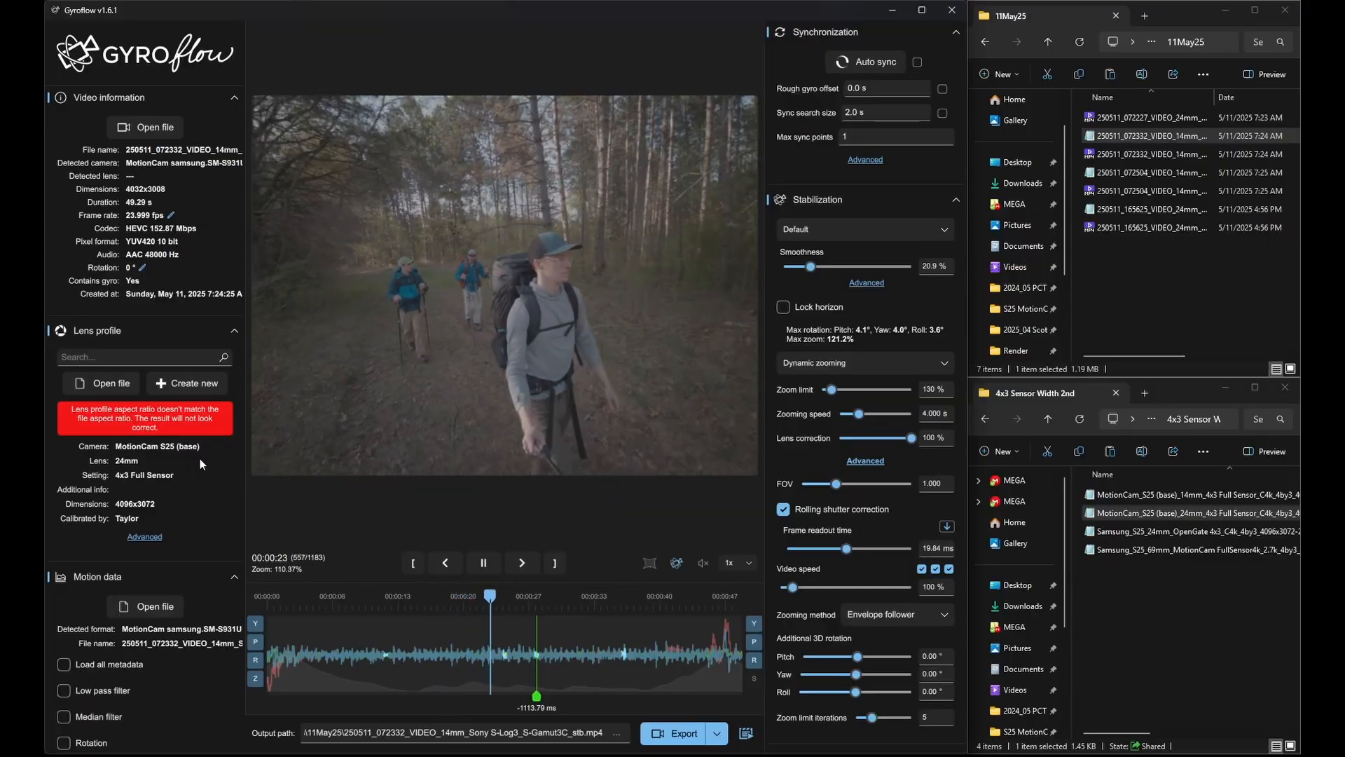
pyautogui.press('space')
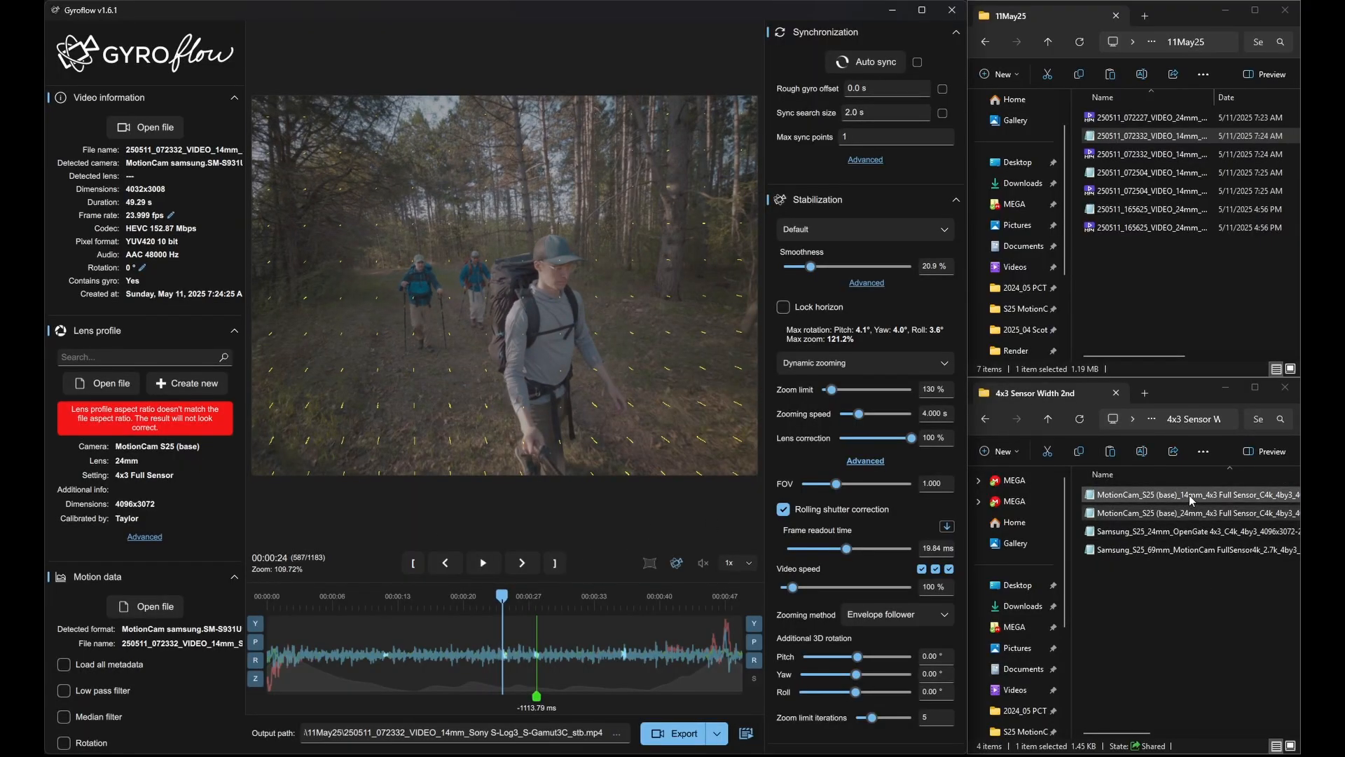
# Reload the MotionCam S25 (base) 14mm 4x3 Full Sensor lens profile and play the clip back to about 00:00:29.
pyautogui.moveTo(1188, 494); pyautogui.dragTo(170, 482)
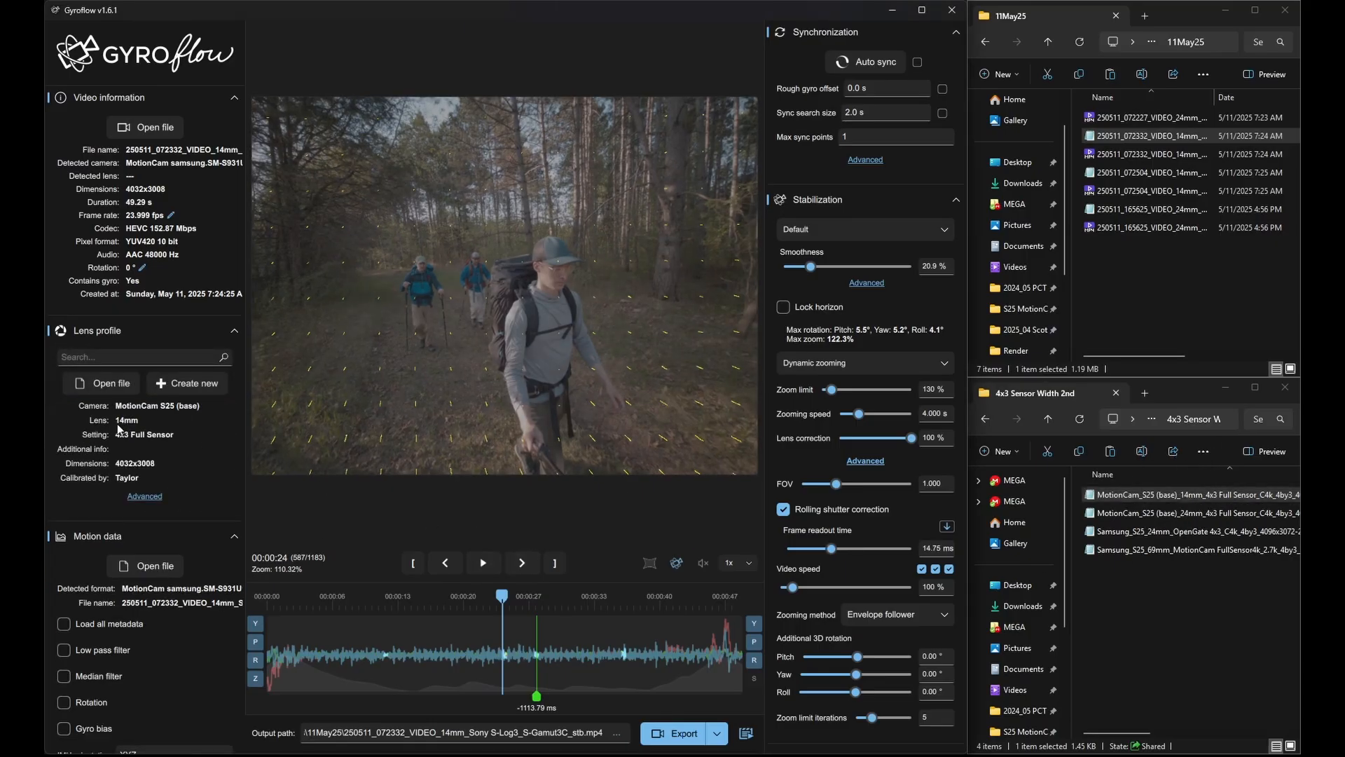
pyautogui.click(484, 563)
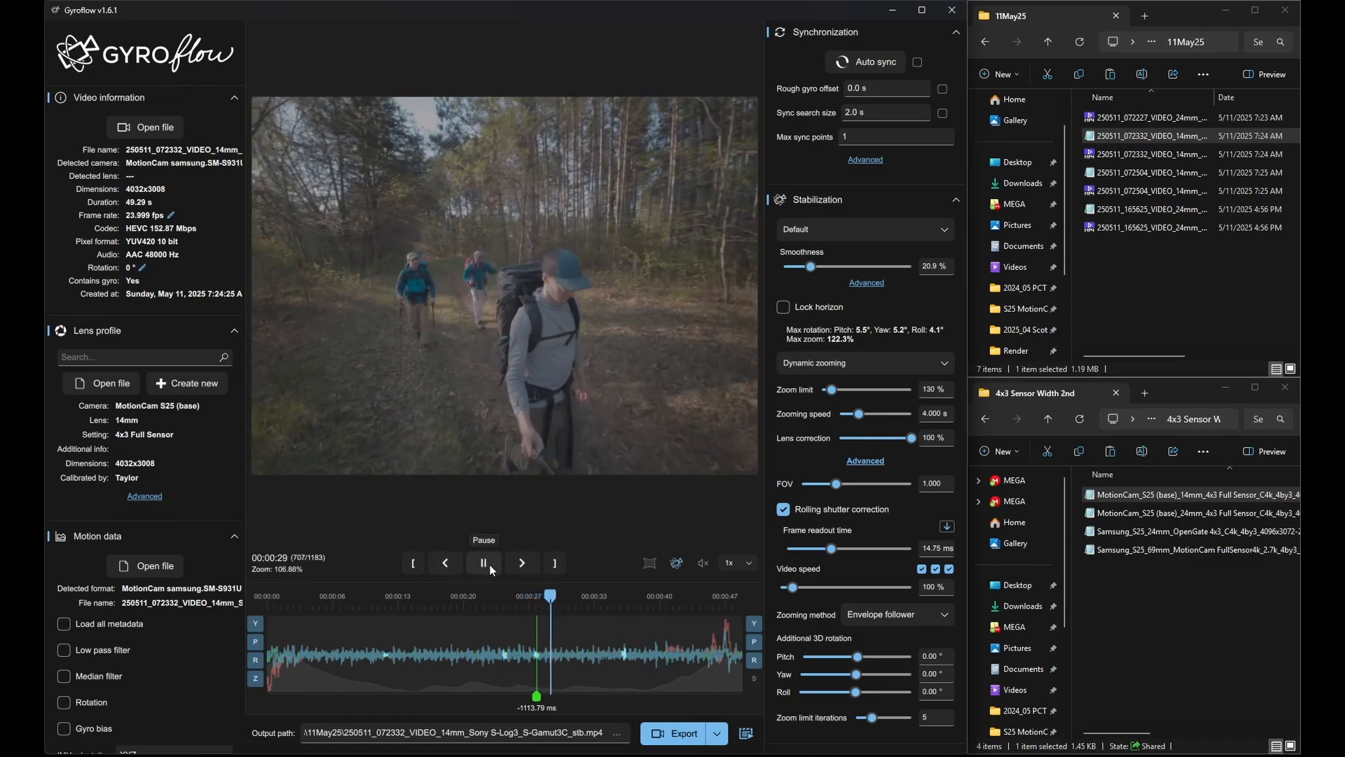
pyautogui.click(489, 564)
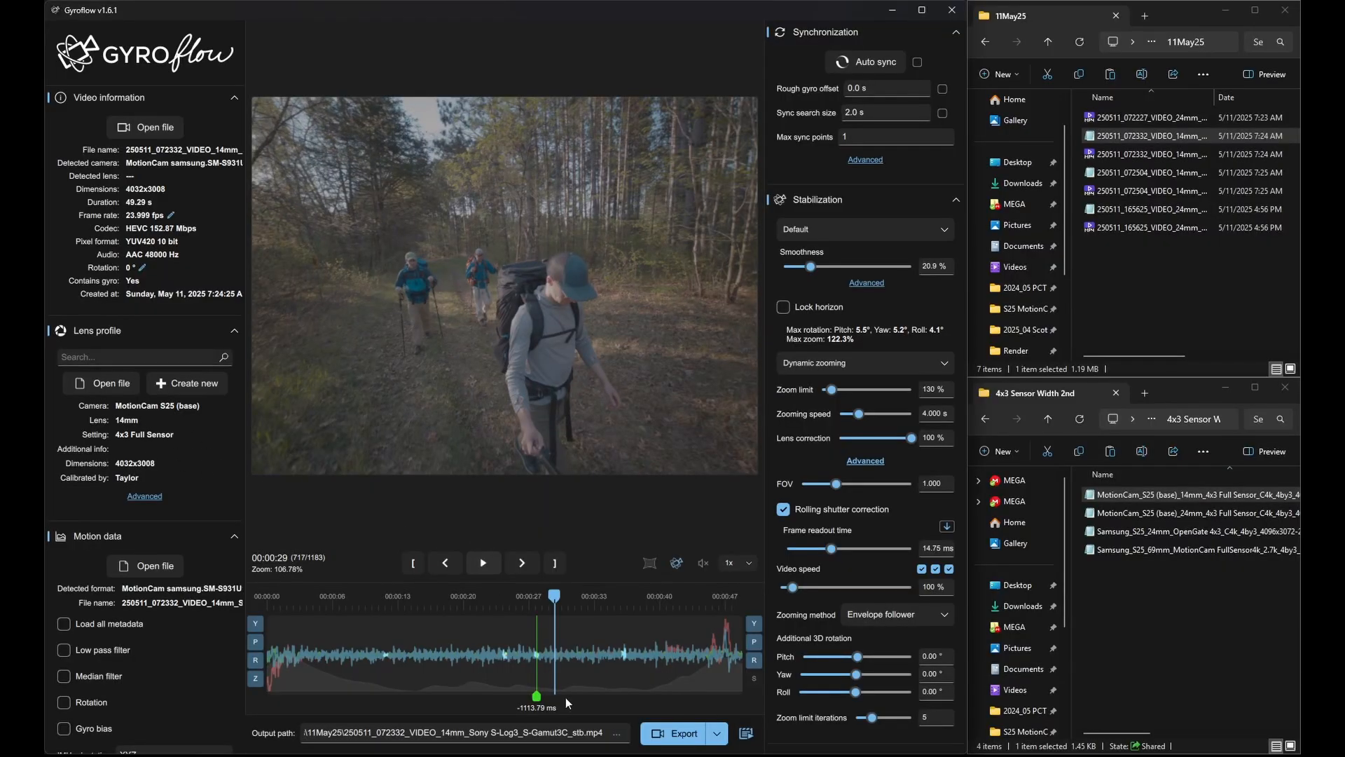
# Replace the existing sync point with a new auto sync at about 00:00:29, and play back the result.
pyautogui.rightClick(453, 650)
pyautogui.click(506, 696)
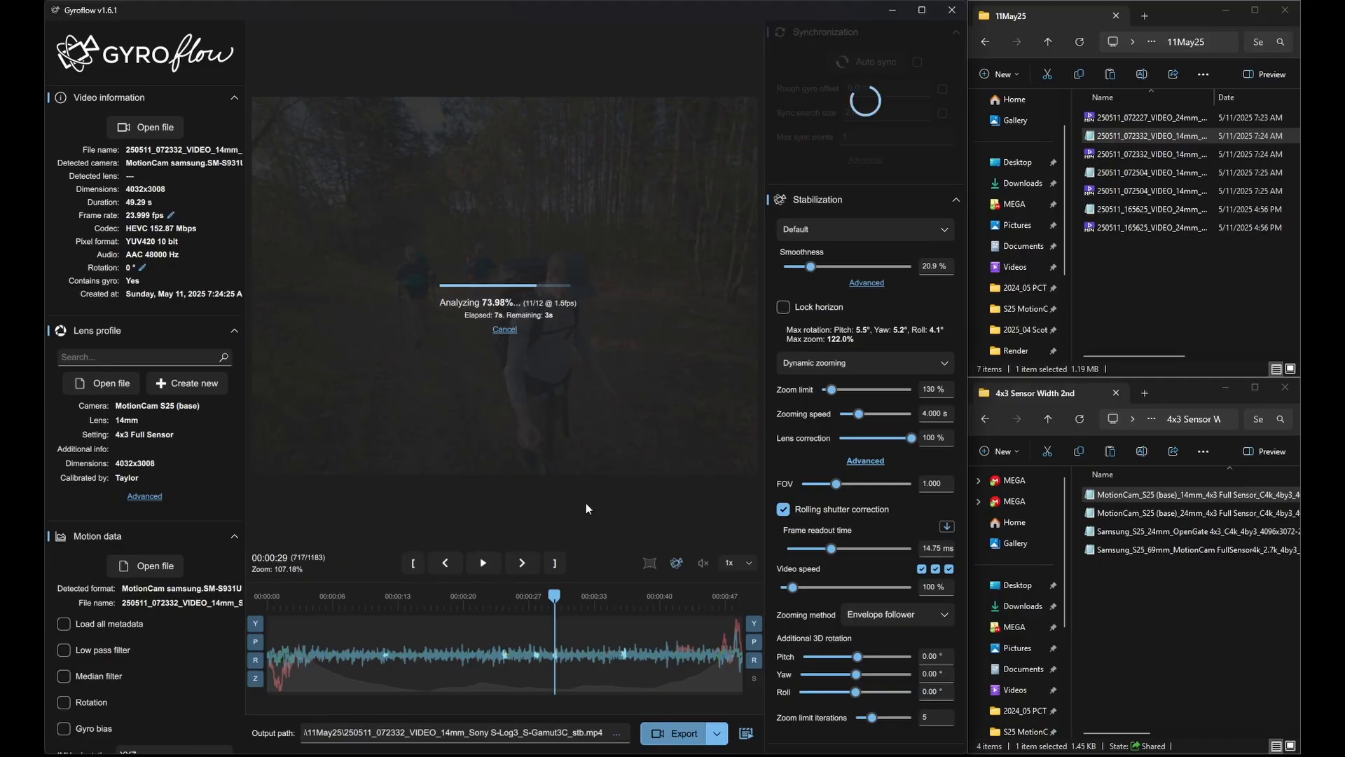
pyautogui.press('space')
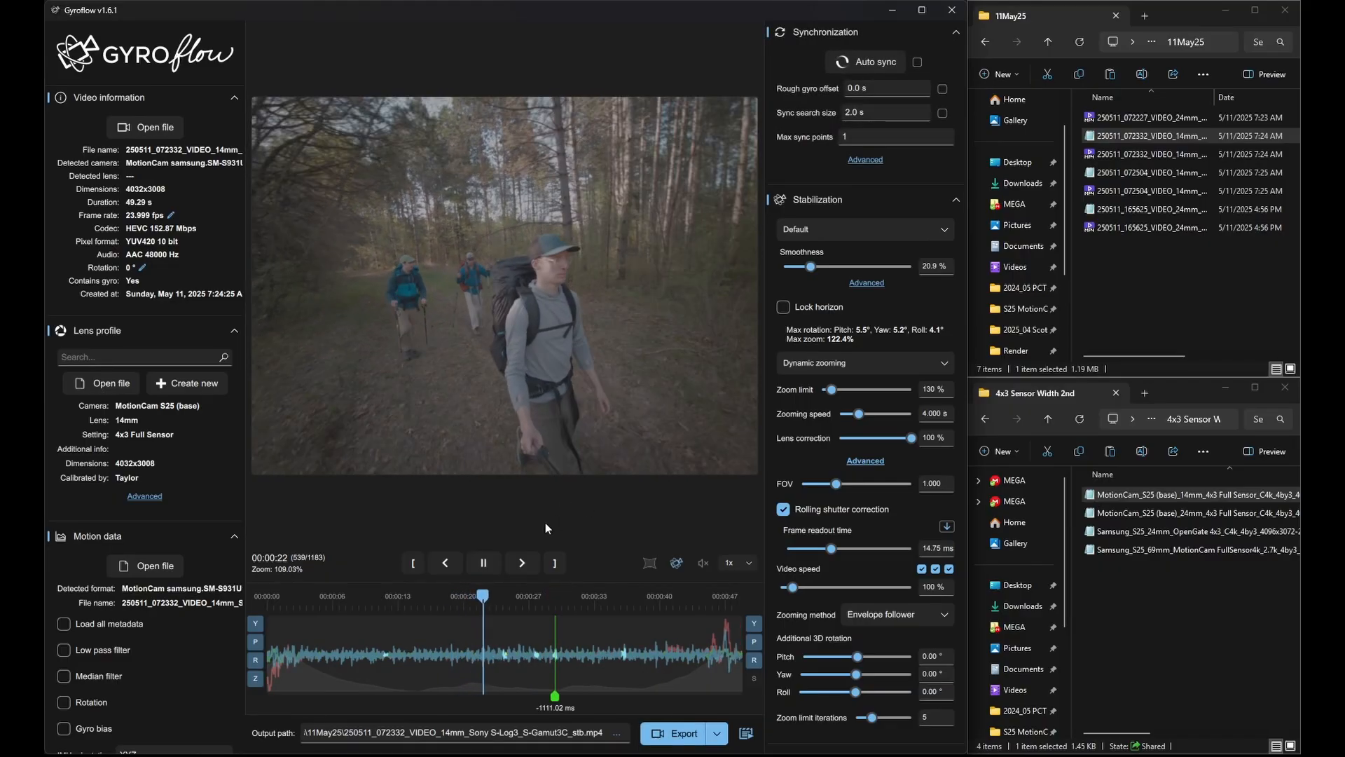
pyautogui.press('space')
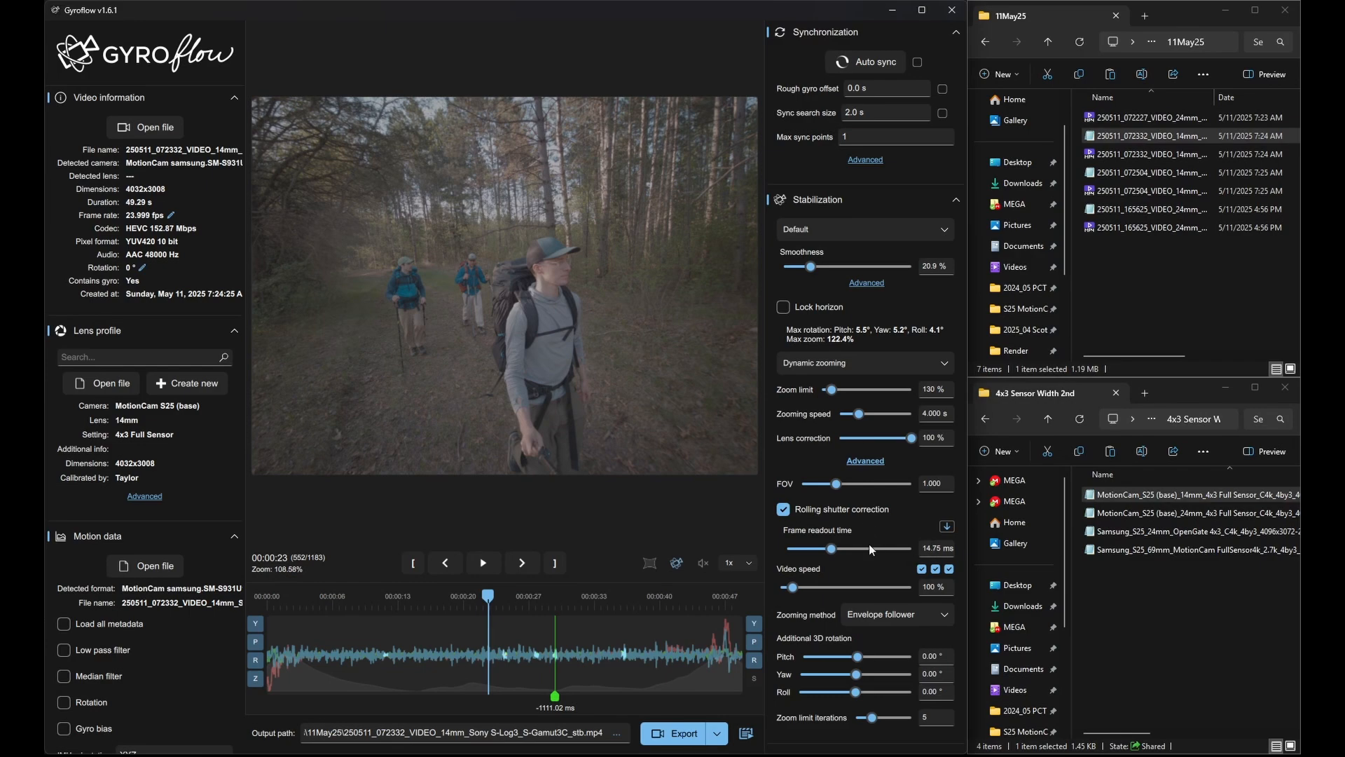
# Turn off rolling shutter correction and play the clip from about 00:00:23 to 00:00:36 to check the effect.
pyautogui.click(783, 509)
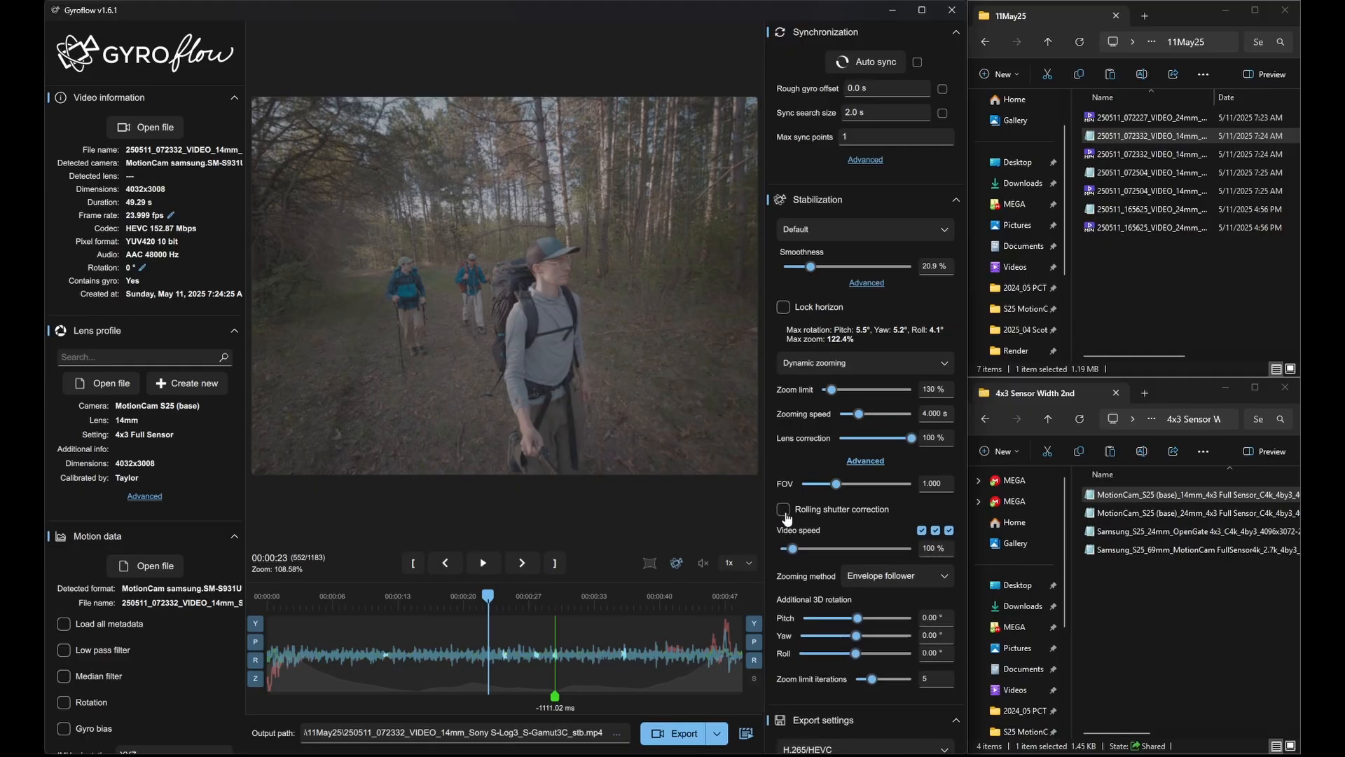
pyautogui.press('space')
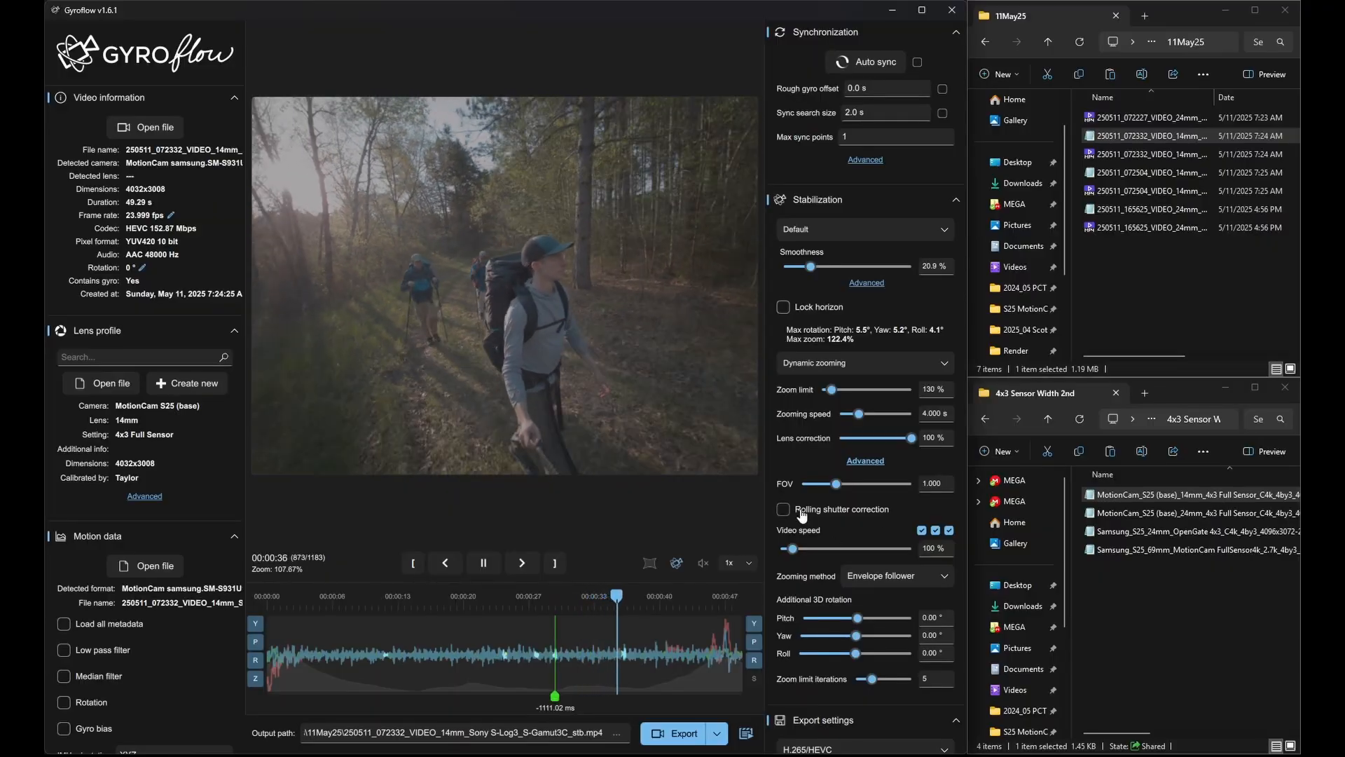
pyautogui.press('space')
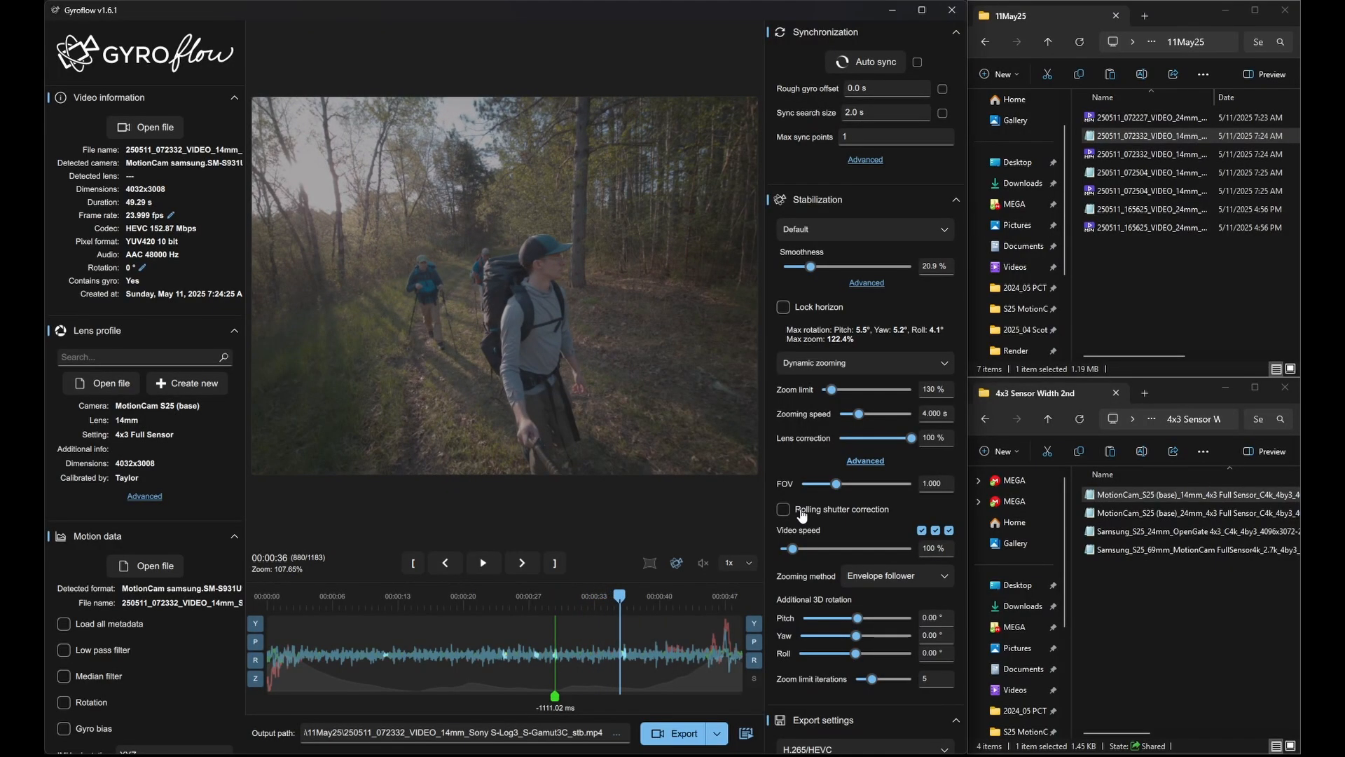
# Play the clip on to about 00:00:38 without rolling shutter correction, and turn the correction back on.
pyautogui.press('space')
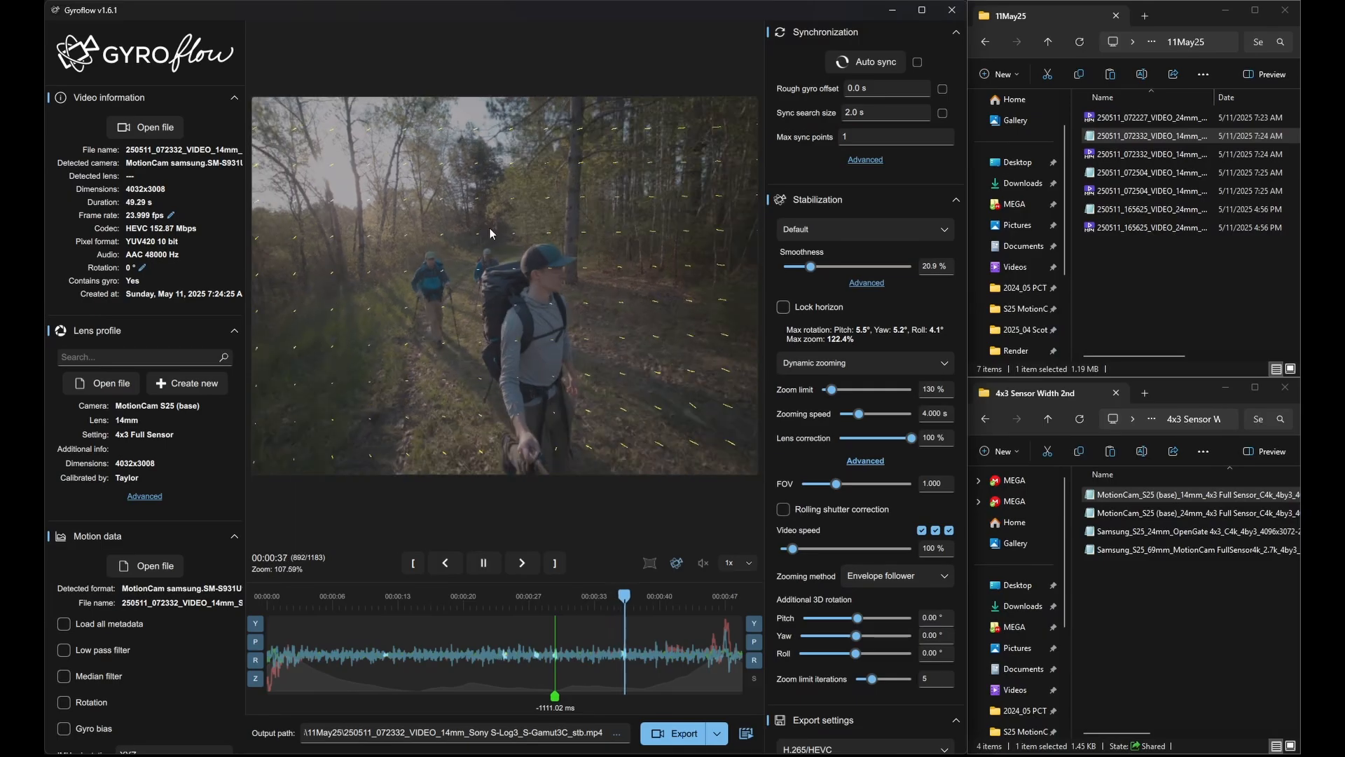
pyautogui.press('space')
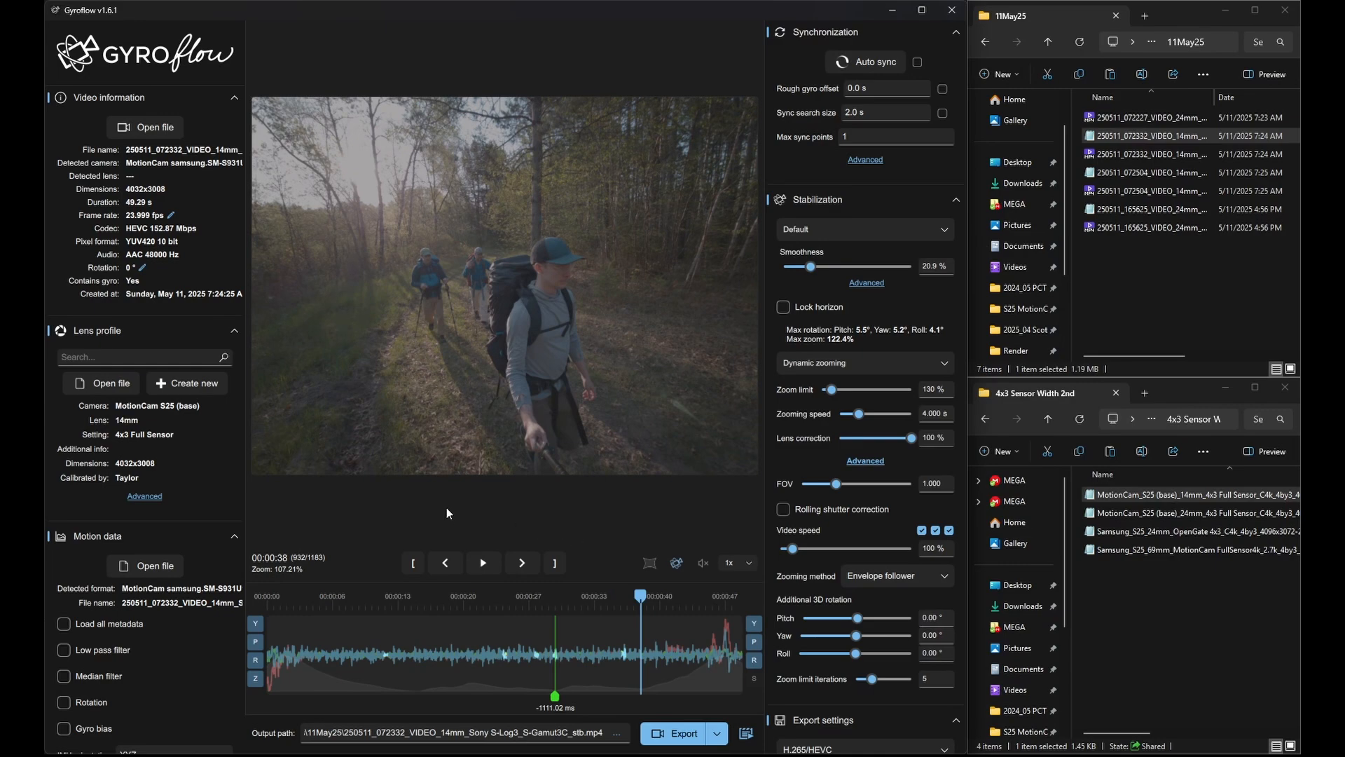
pyautogui.click(829, 514)
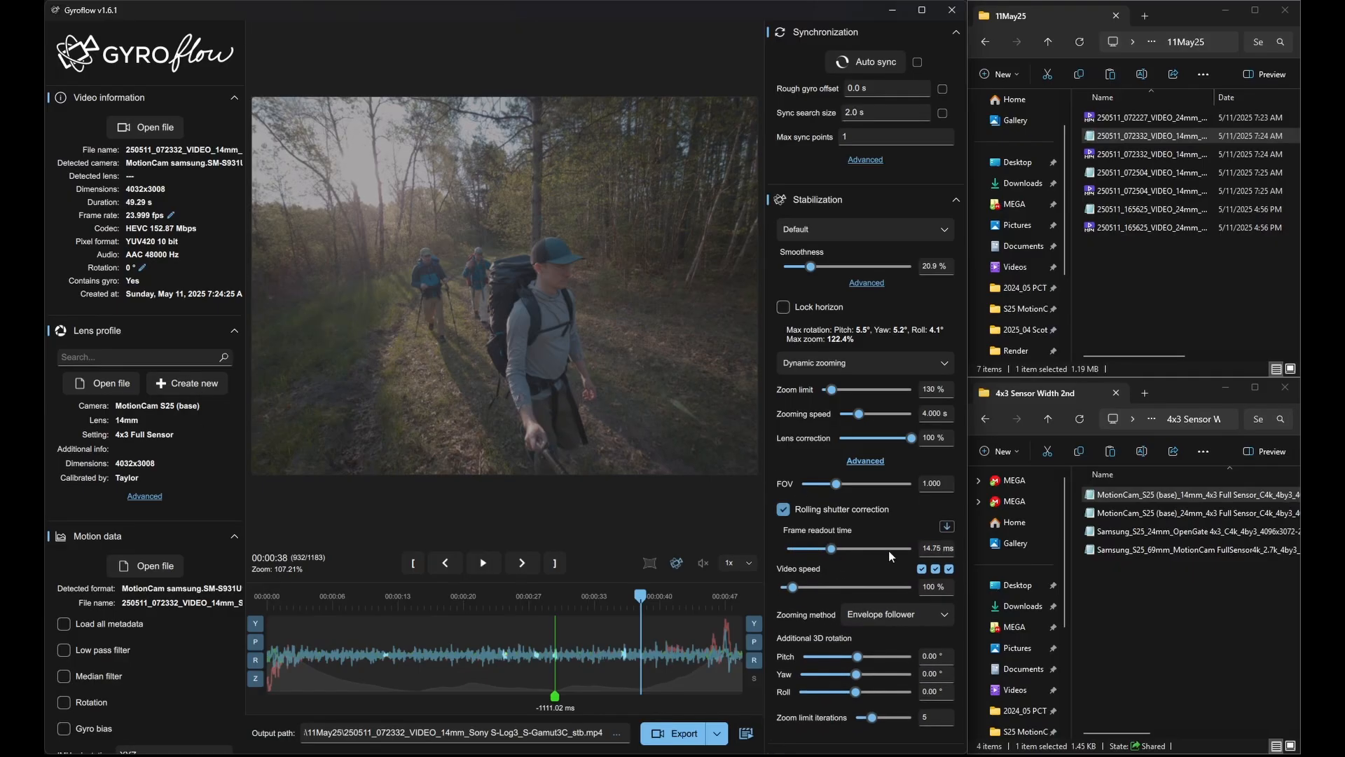
# Test frame readout times of 0.00 ms and 41.67 ms while playing the clip from about 00:00:05 to 00:00:28.
pyautogui.moveTo(871, 548); pyautogui.dragTo(789, 548)
pyautogui.moveTo(877, 552); pyautogui.dragTo(753, 561)
pyautogui.click(324, 648)
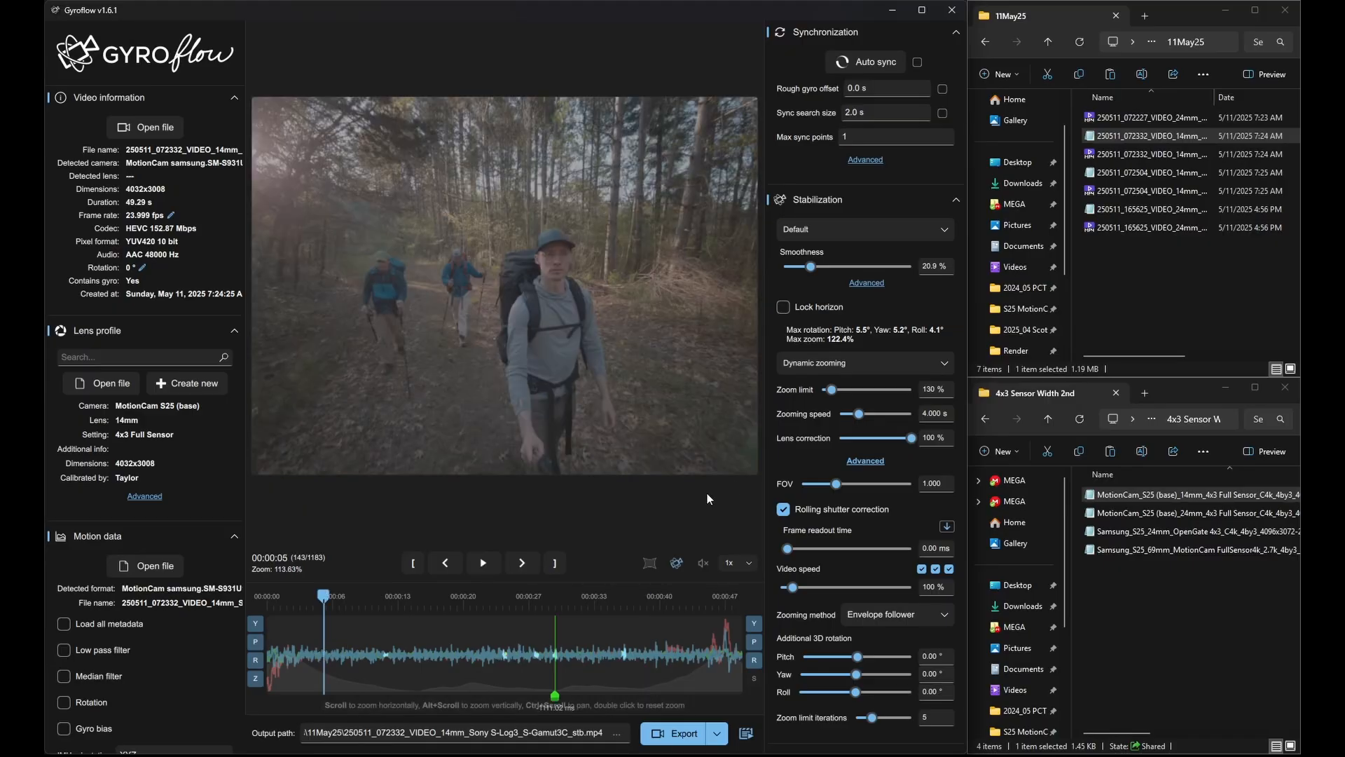
pyautogui.press('space')
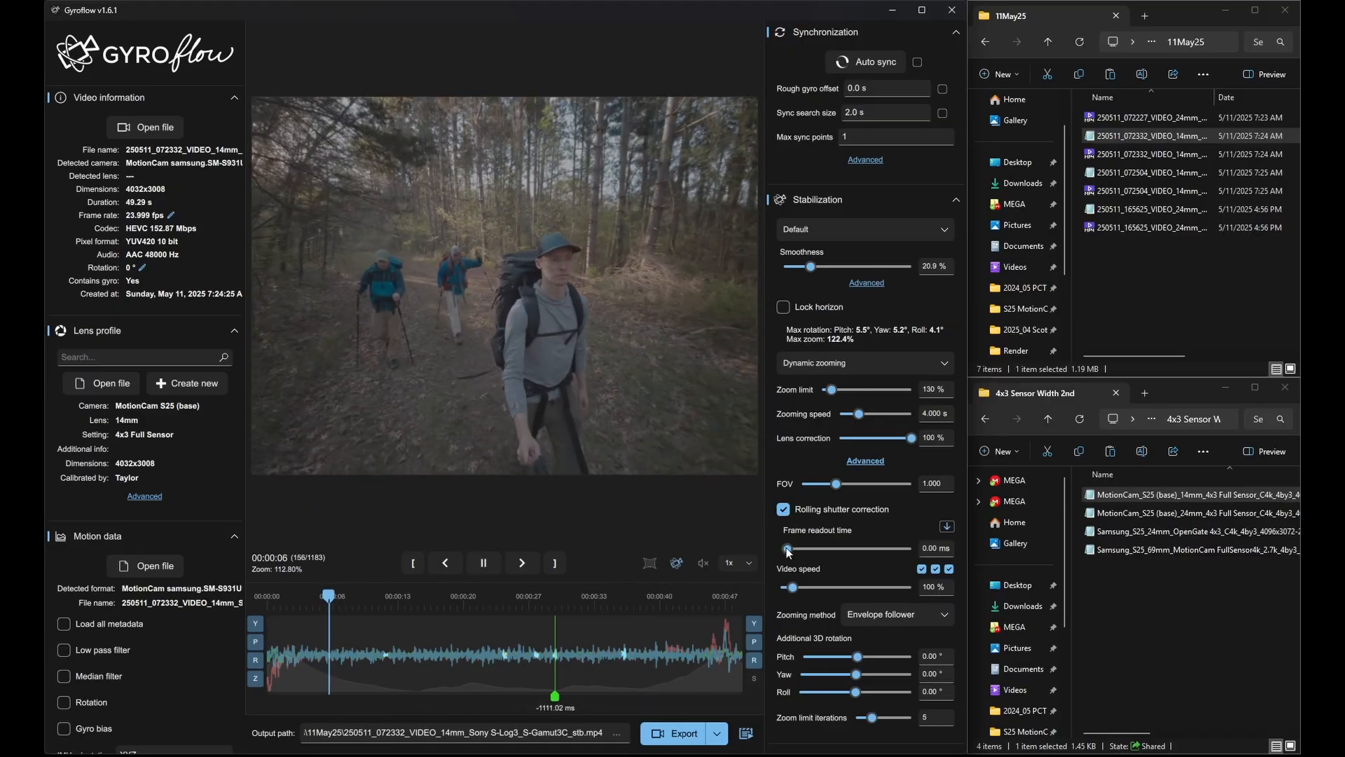
pyautogui.moveTo(793, 548); pyautogui.dragTo(912, 551)
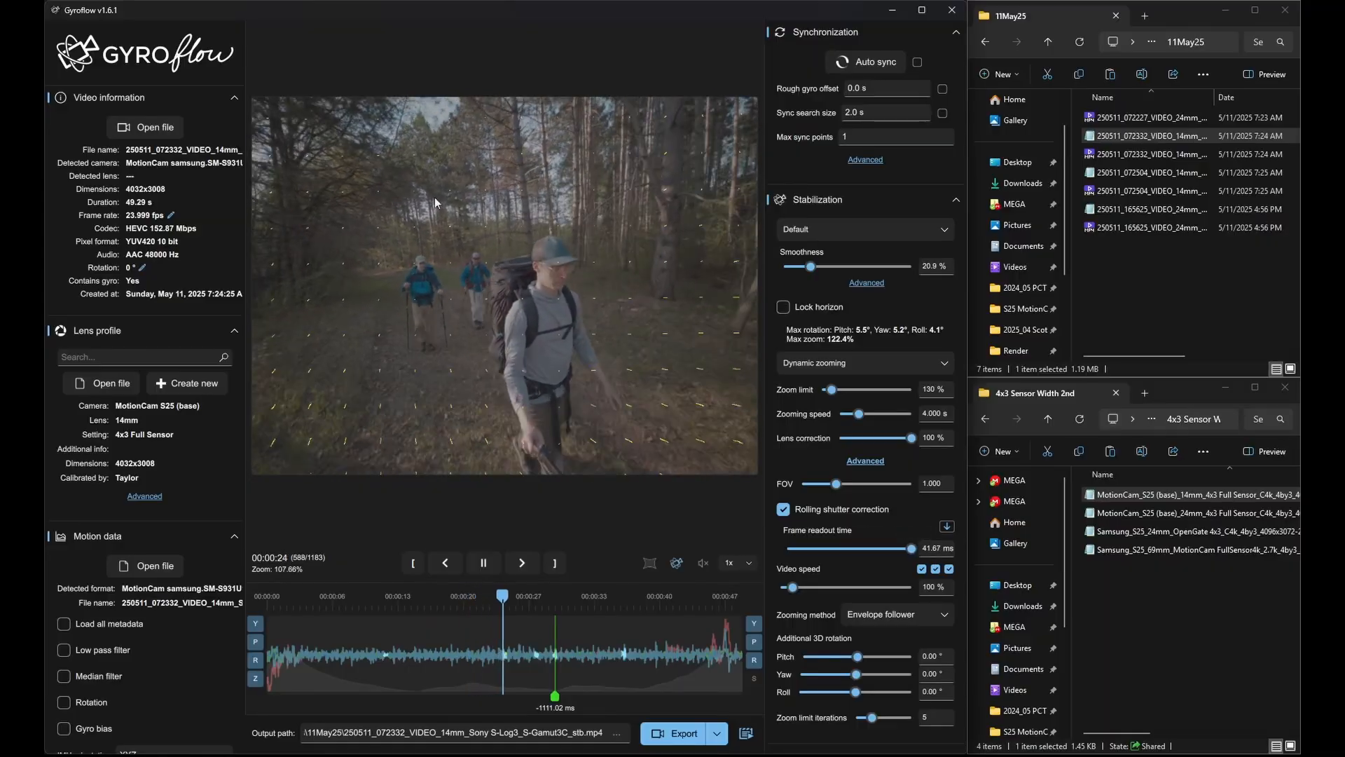
pyautogui.click(603, 139)
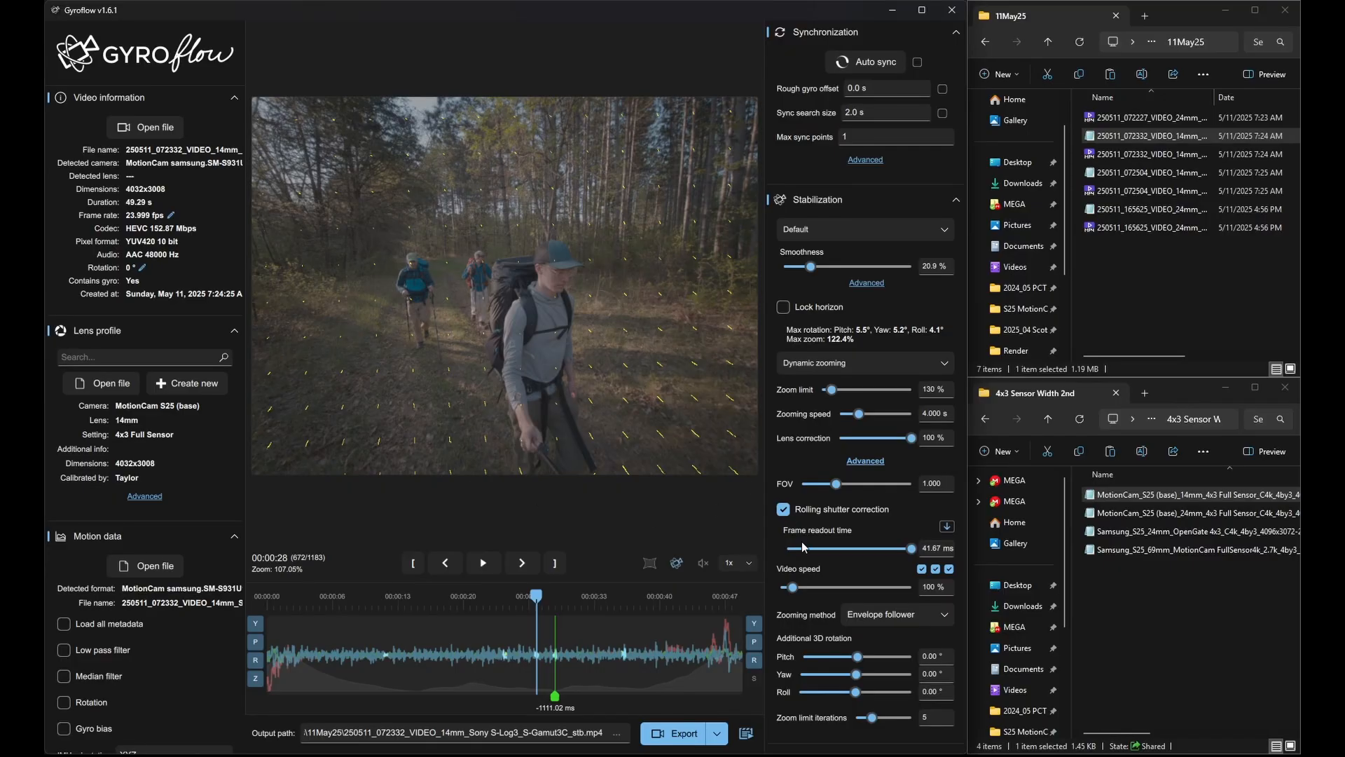
# Set the frame readout time back to 0.00 ms and play the clip from about 00:00:28 to 00:00:32.
pyautogui.moveTo(803, 548); pyautogui.dragTo(785, 549)
pyautogui.press('space')
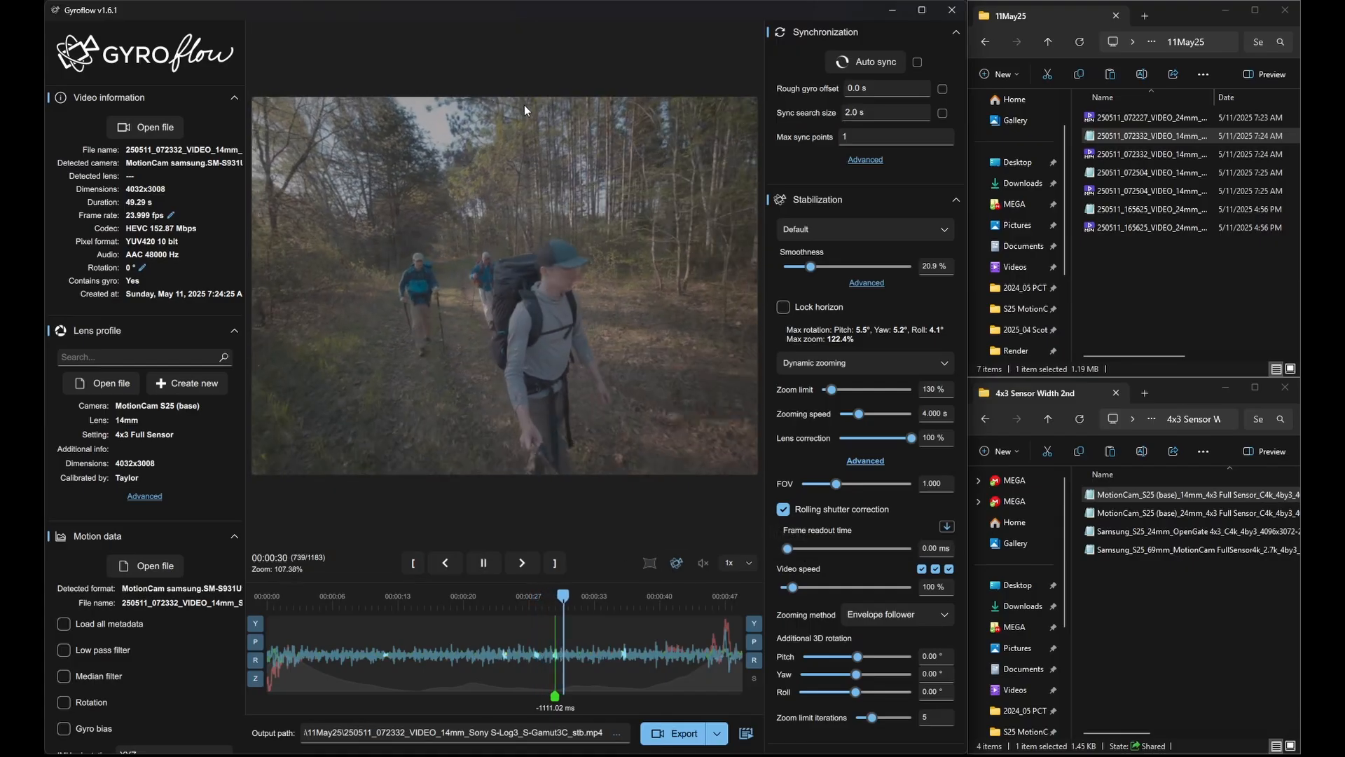
pyautogui.press('space')
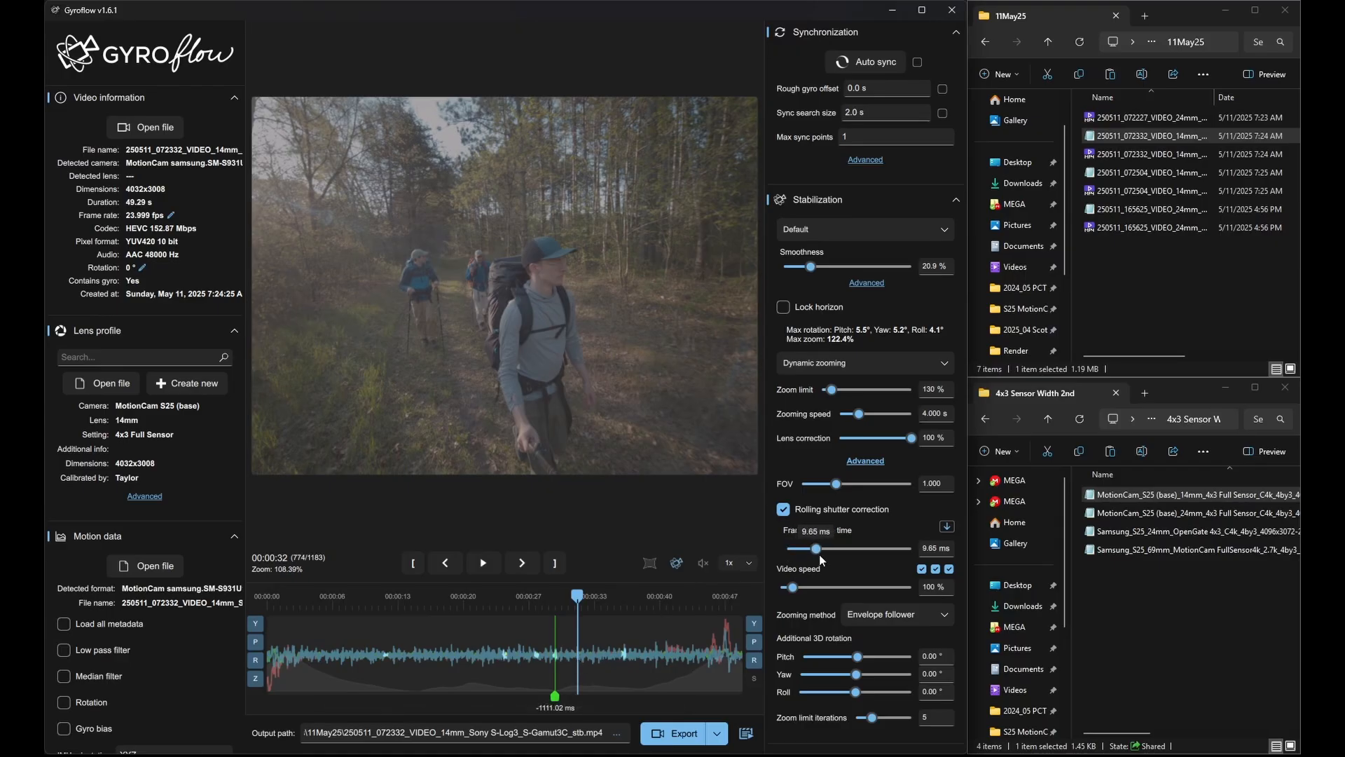
# Set the frame readout time to 11.59 ms, play the clip, and refine the value to 10.14 ms, pausing at about 00:00:43.
pyautogui.moveTo(818, 554); pyautogui.dragTo(824, 556)
pyautogui.press('space')
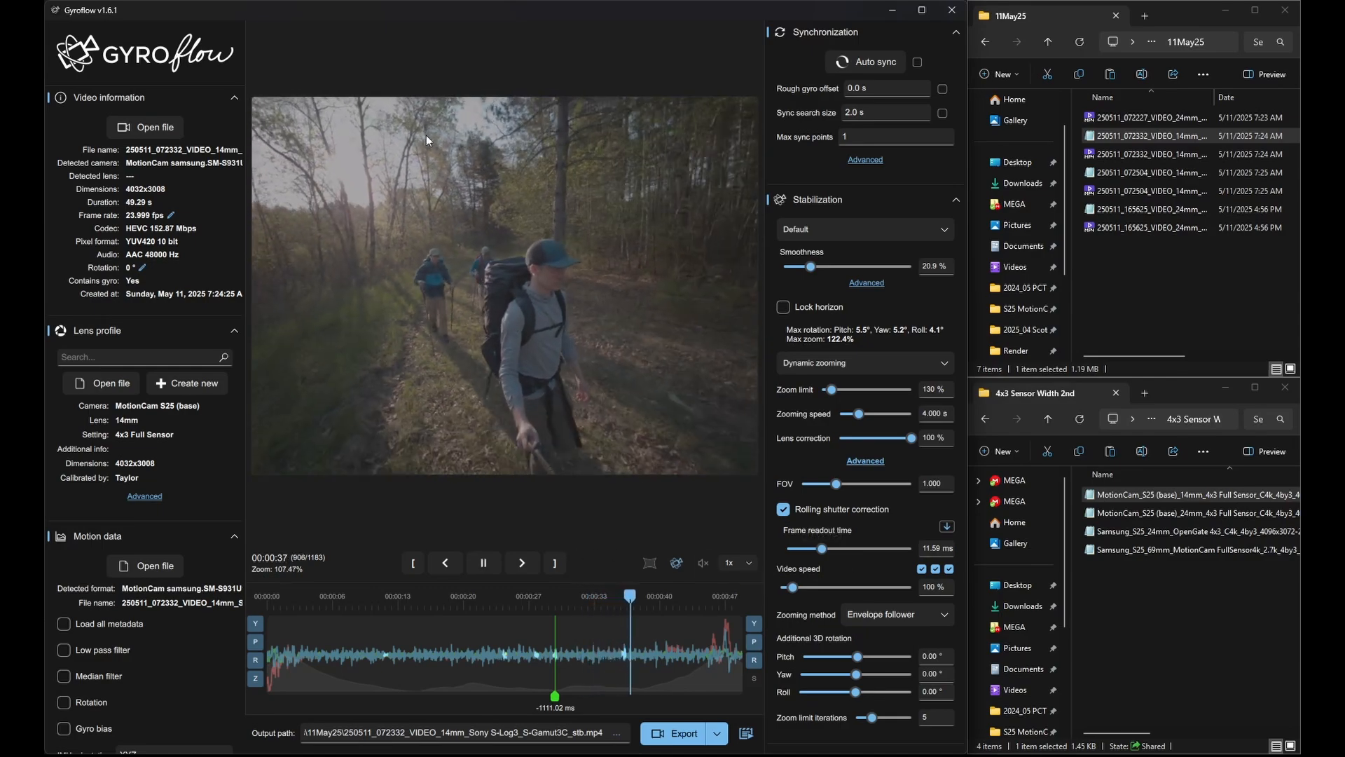
pyautogui.click(819, 547)
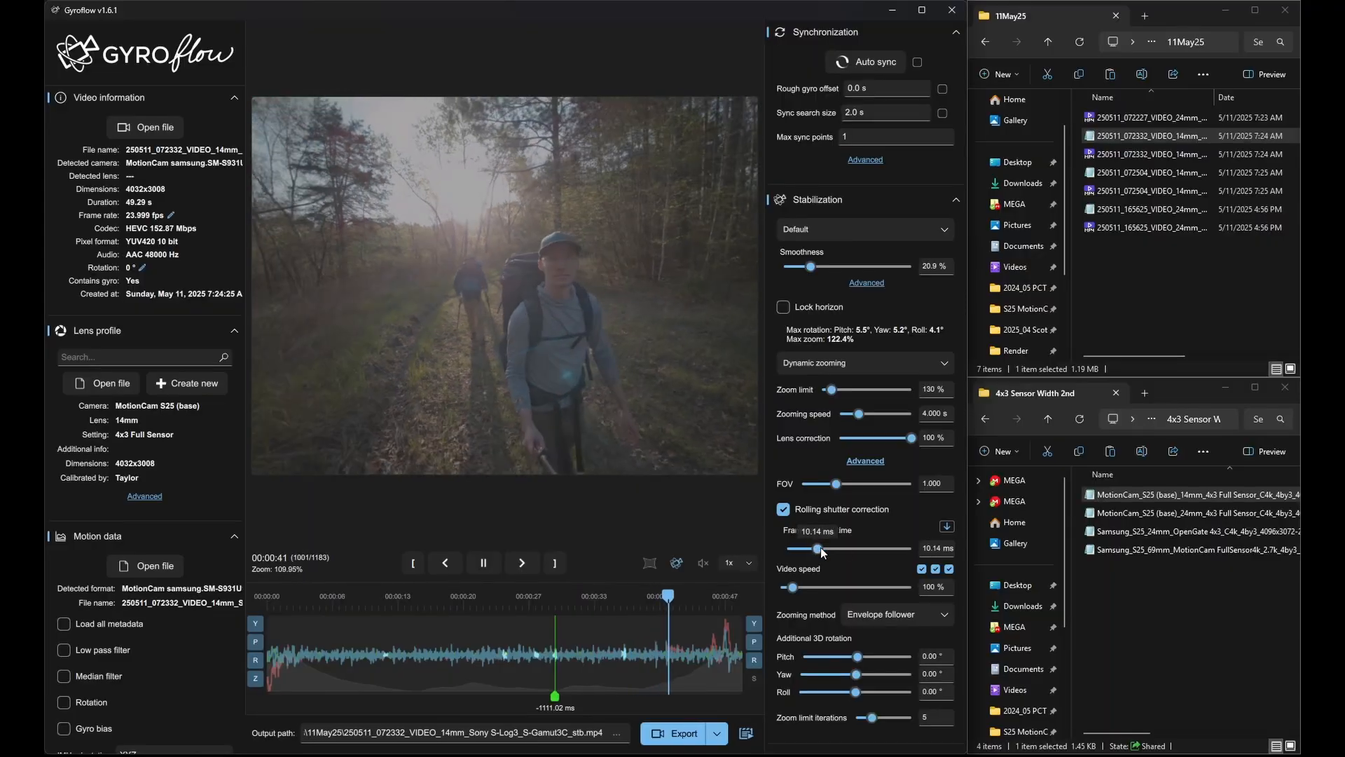
pyautogui.press('space')
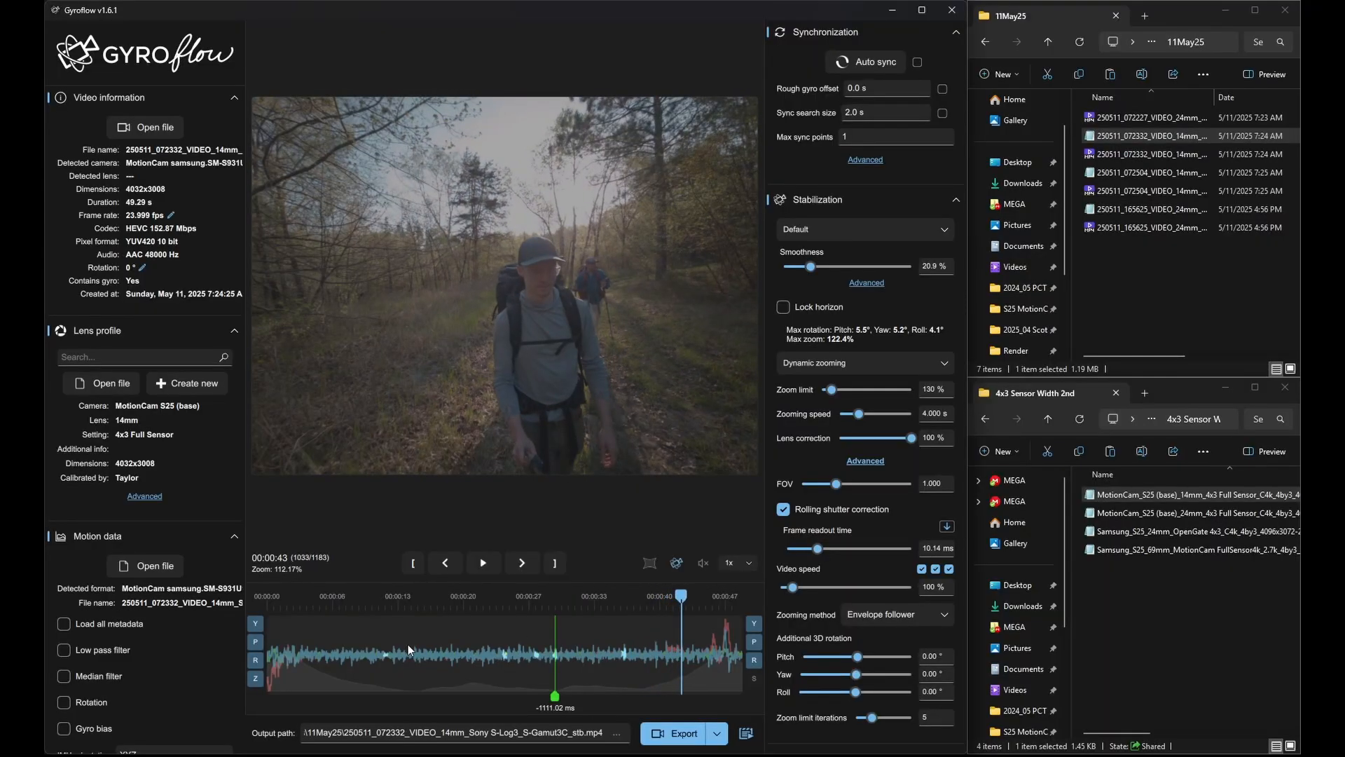
# Play the clip from about 00:00:16 to 00:00:24 to check the stabilization with the 10.14 ms frame readout time.
pyautogui.press('space')
pyautogui.click(419, 679)
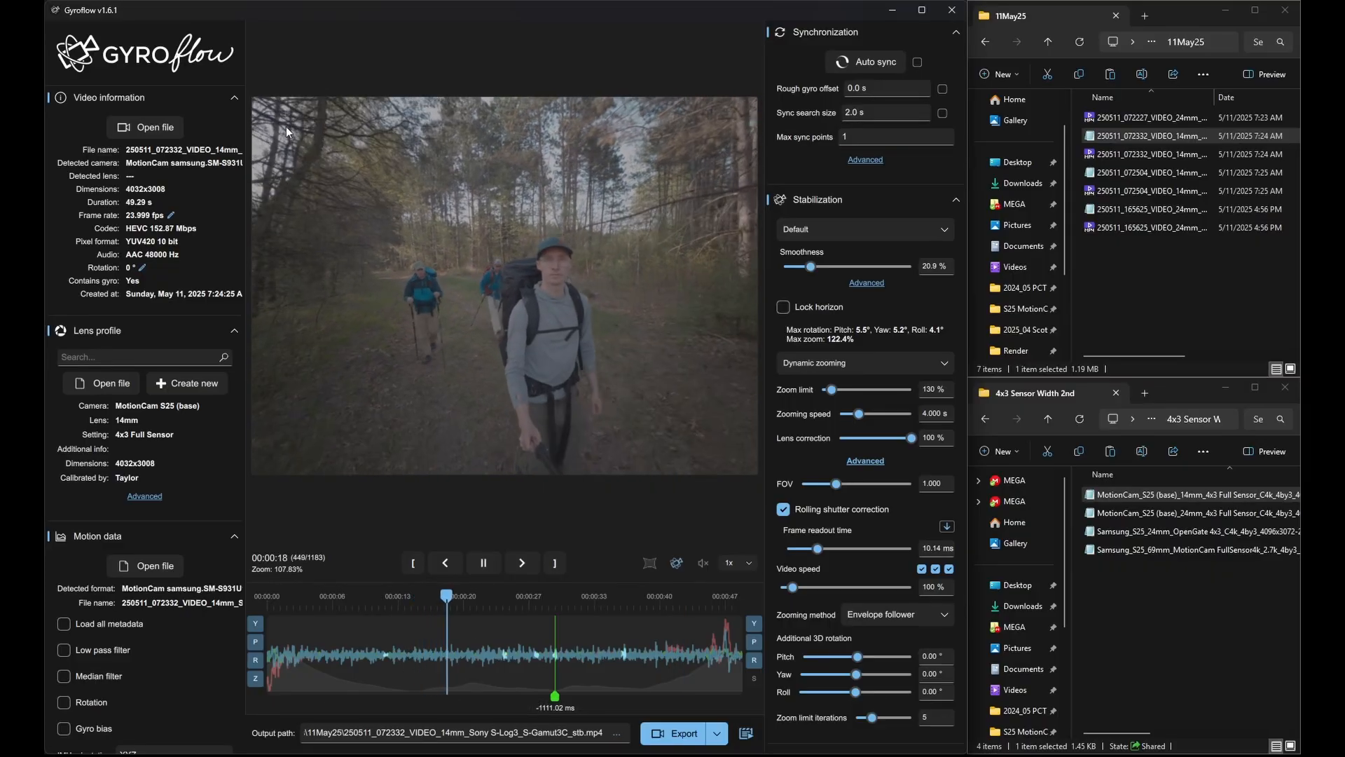
pyautogui.press('space')
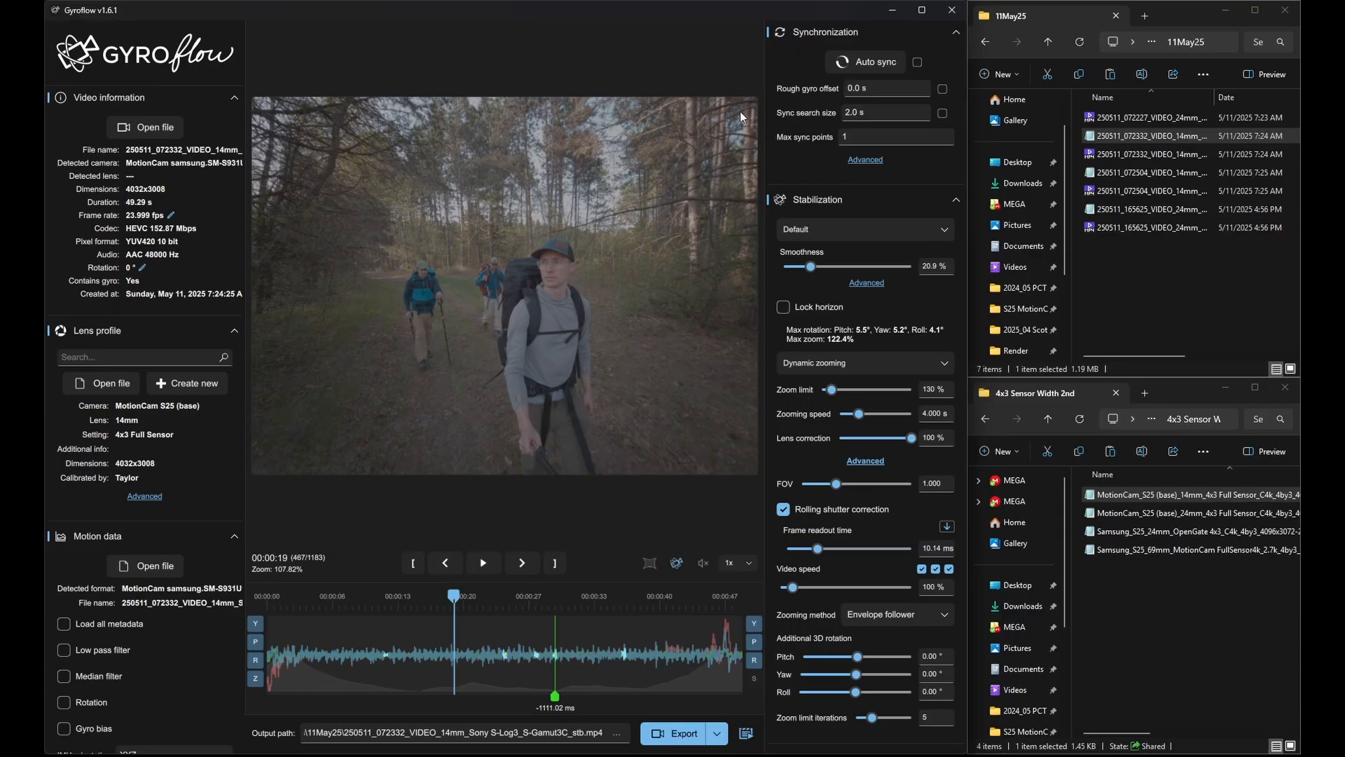
pyautogui.press('space')
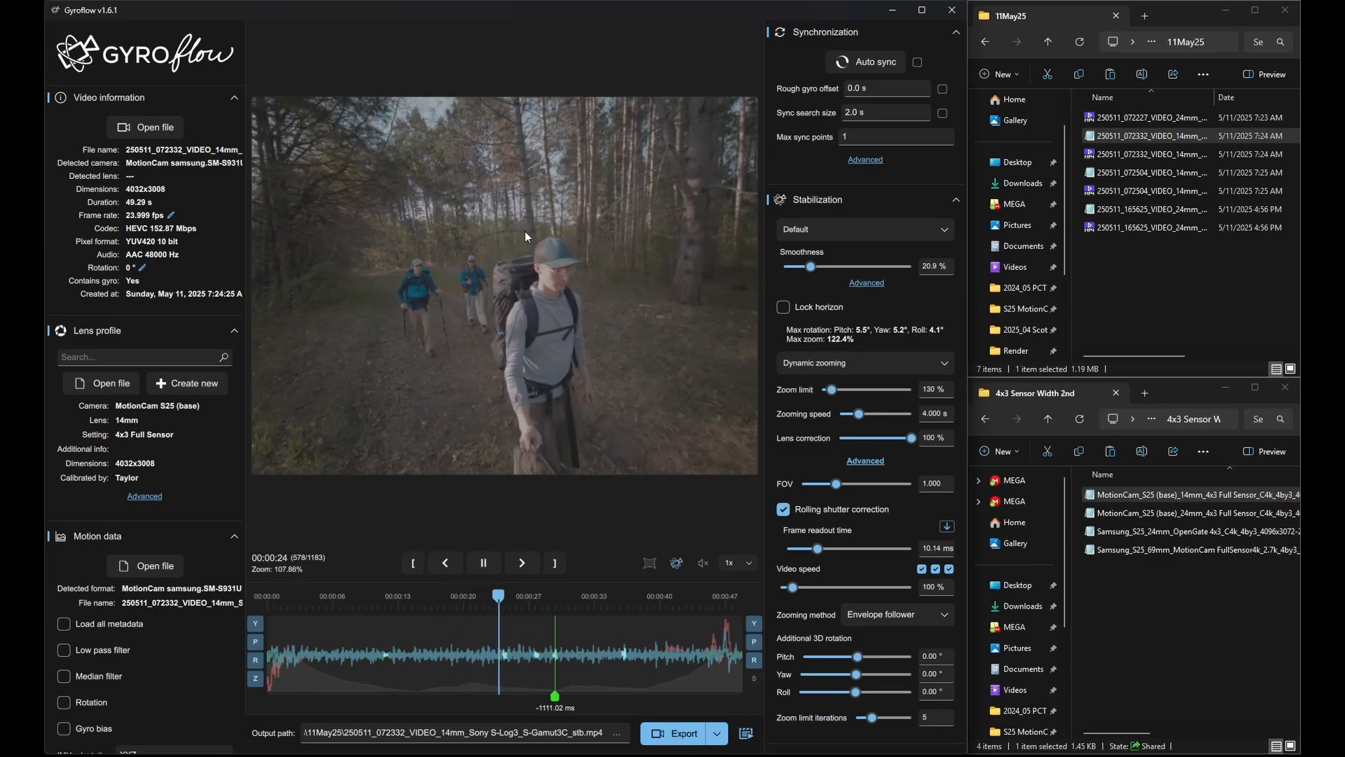
pyautogui.press('space')
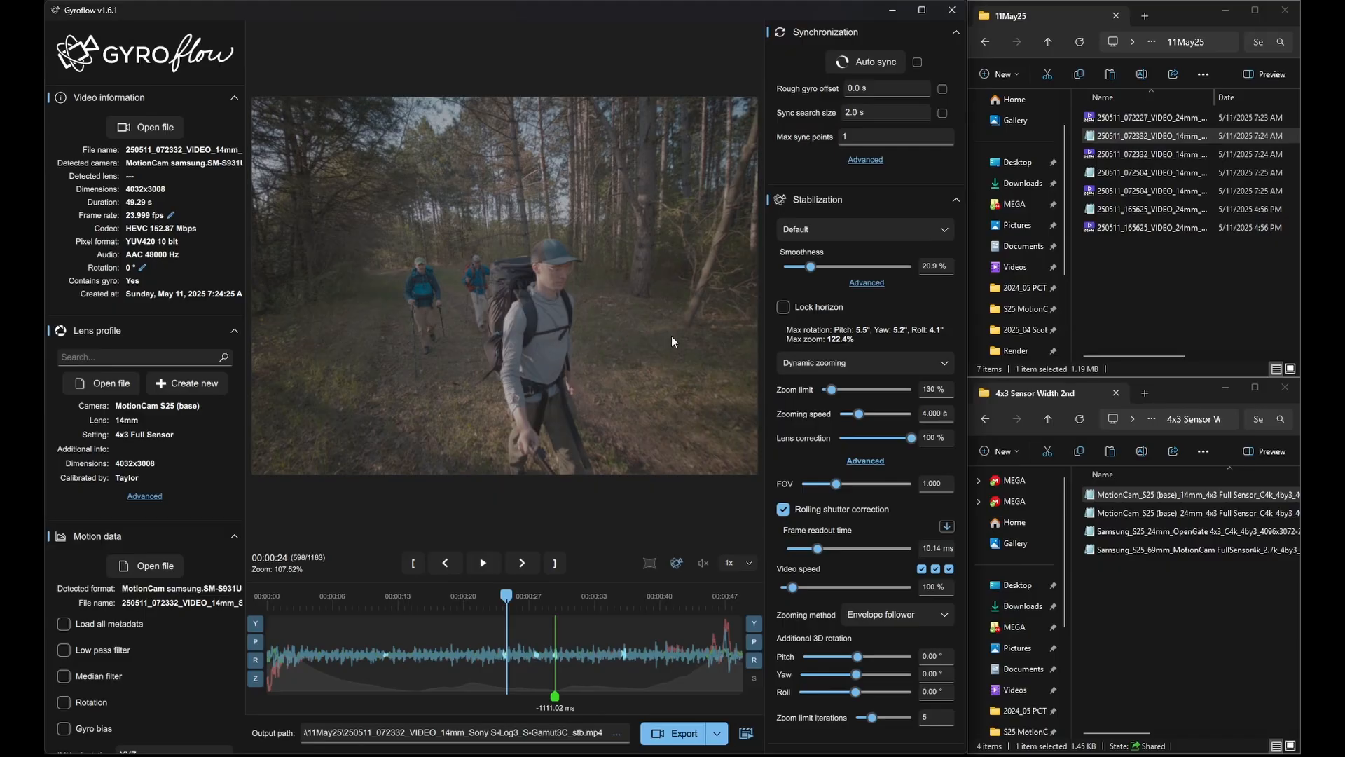
# Enable horizon lock at 100% and play the clip from about 00:00:24 to 00:00:35 to check it.
pyautogui.click(783, 309)
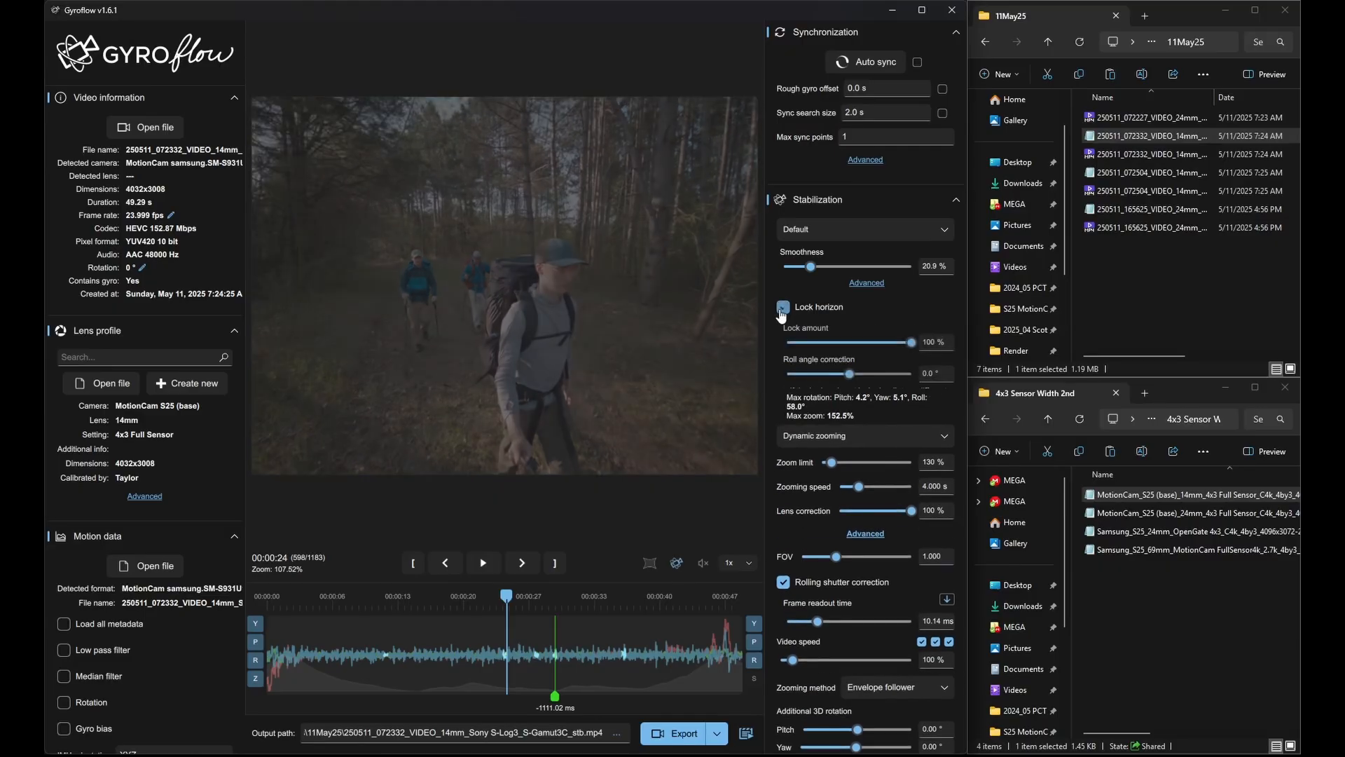
pyautogui.press('space')
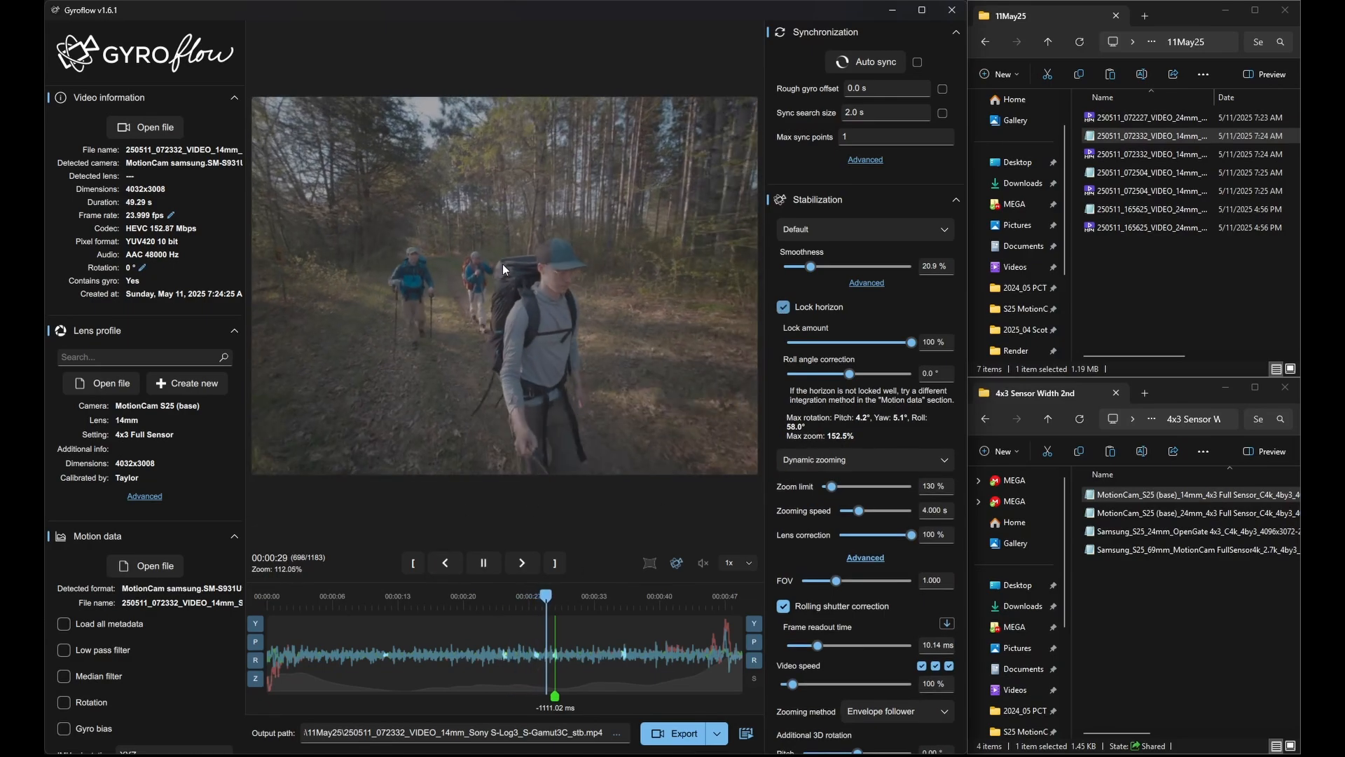
pyautogui.press('space')
pyautogui.press('space')
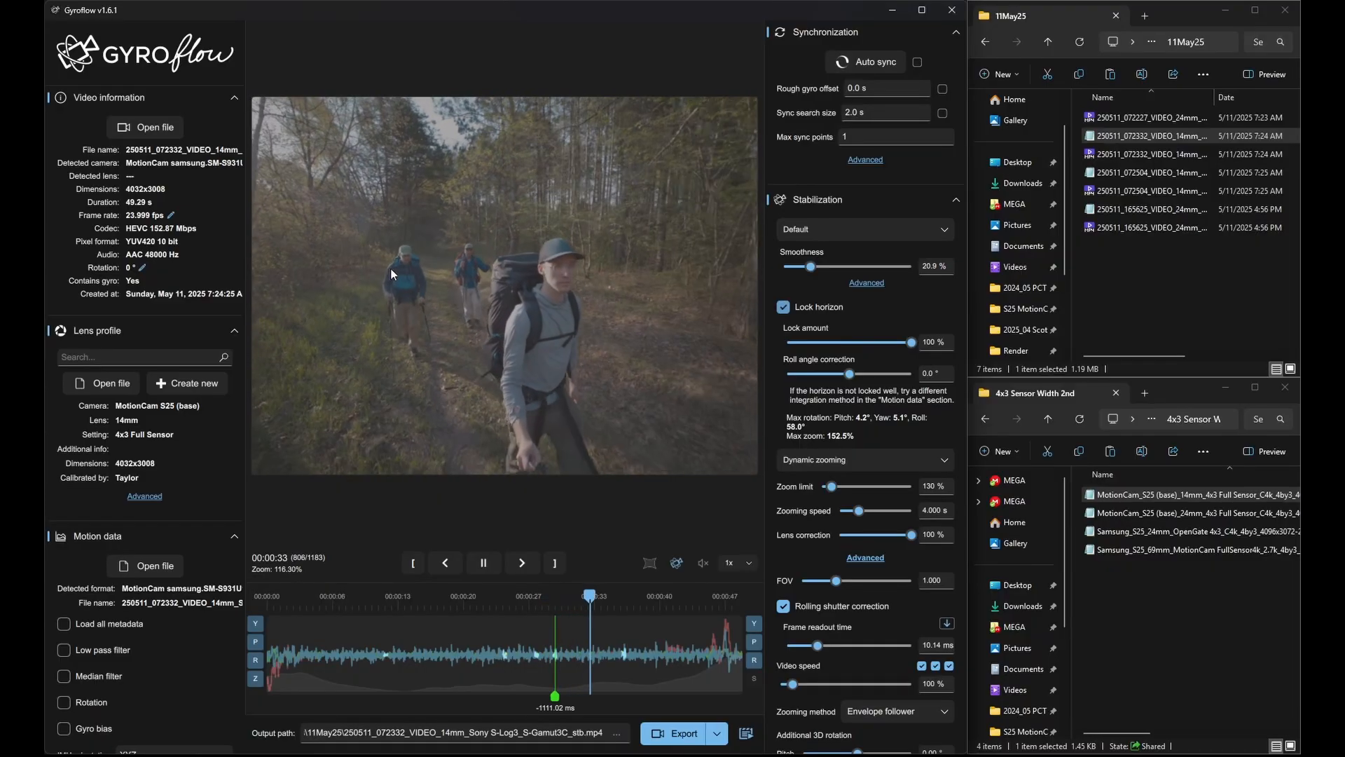
pyautogui.press('space')
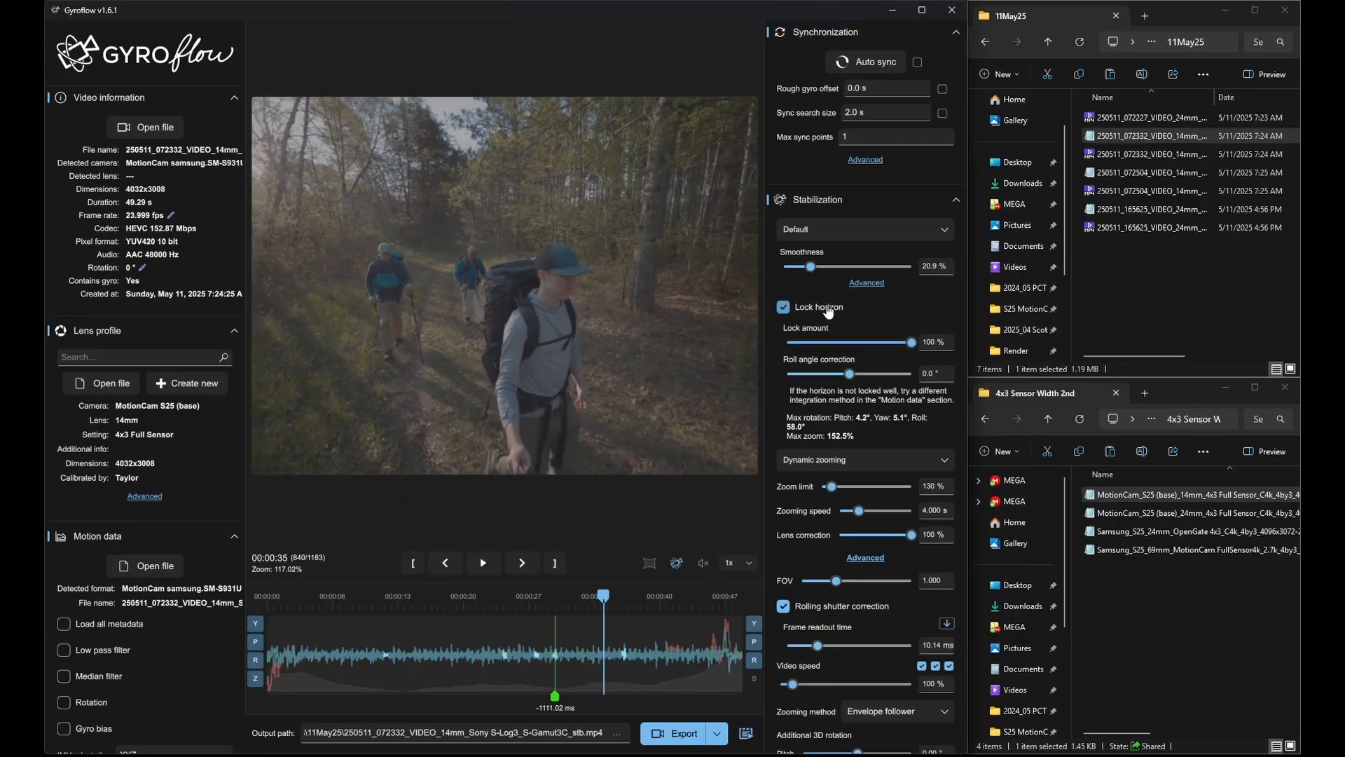
# Show the stabilization overview and play the clip from about 00:00:35 through the loop to 00:00:04 to examine the cropping.
pyautogui.scroll(-10, 817, 311)
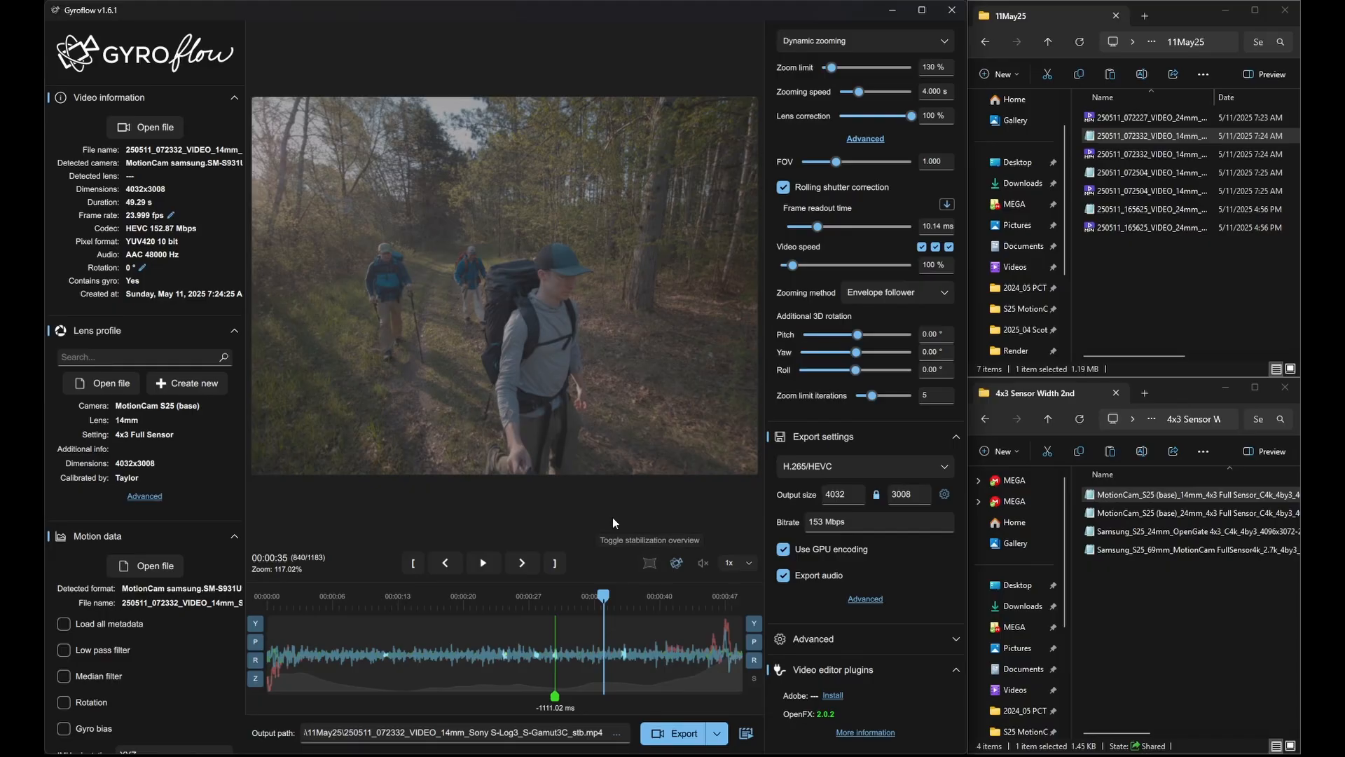
pyautogui.click(650, 568)
pyautogui.press('space')
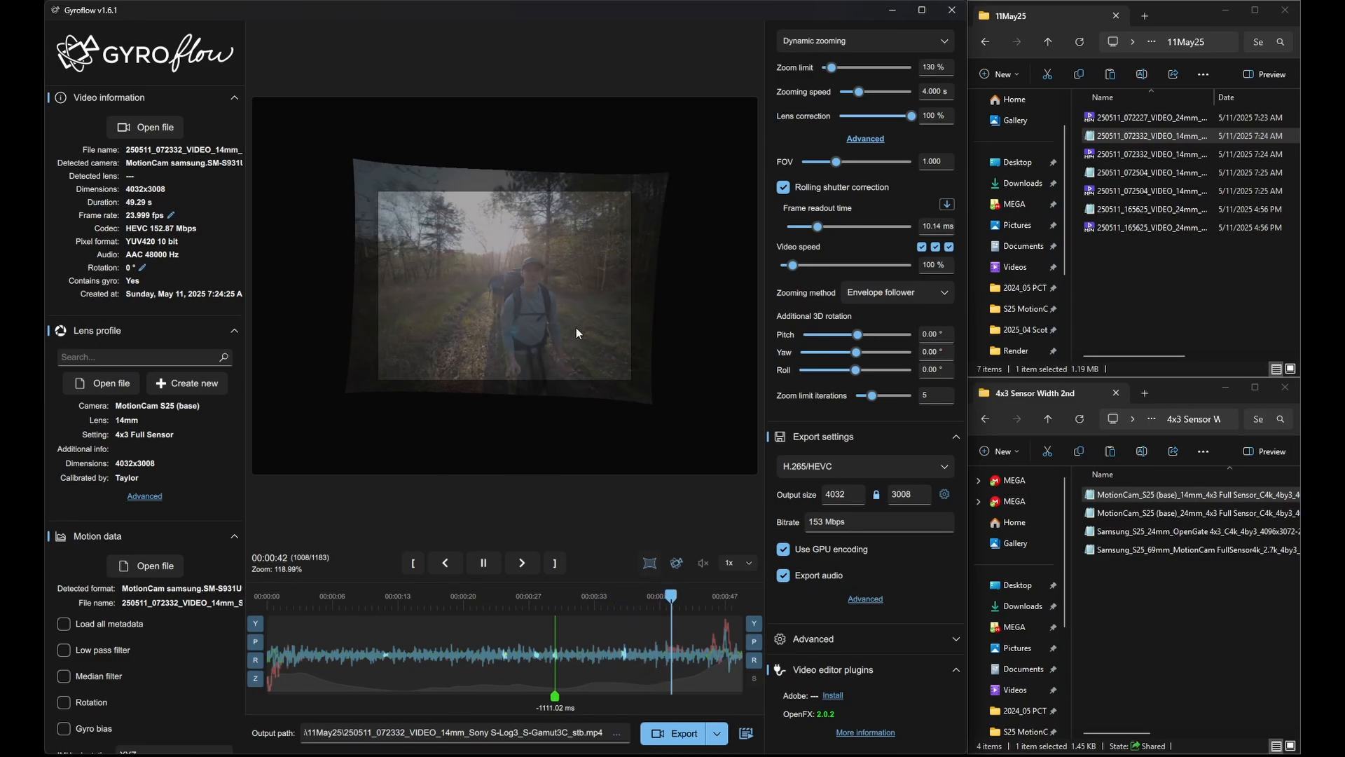
pyautogui.press('space')
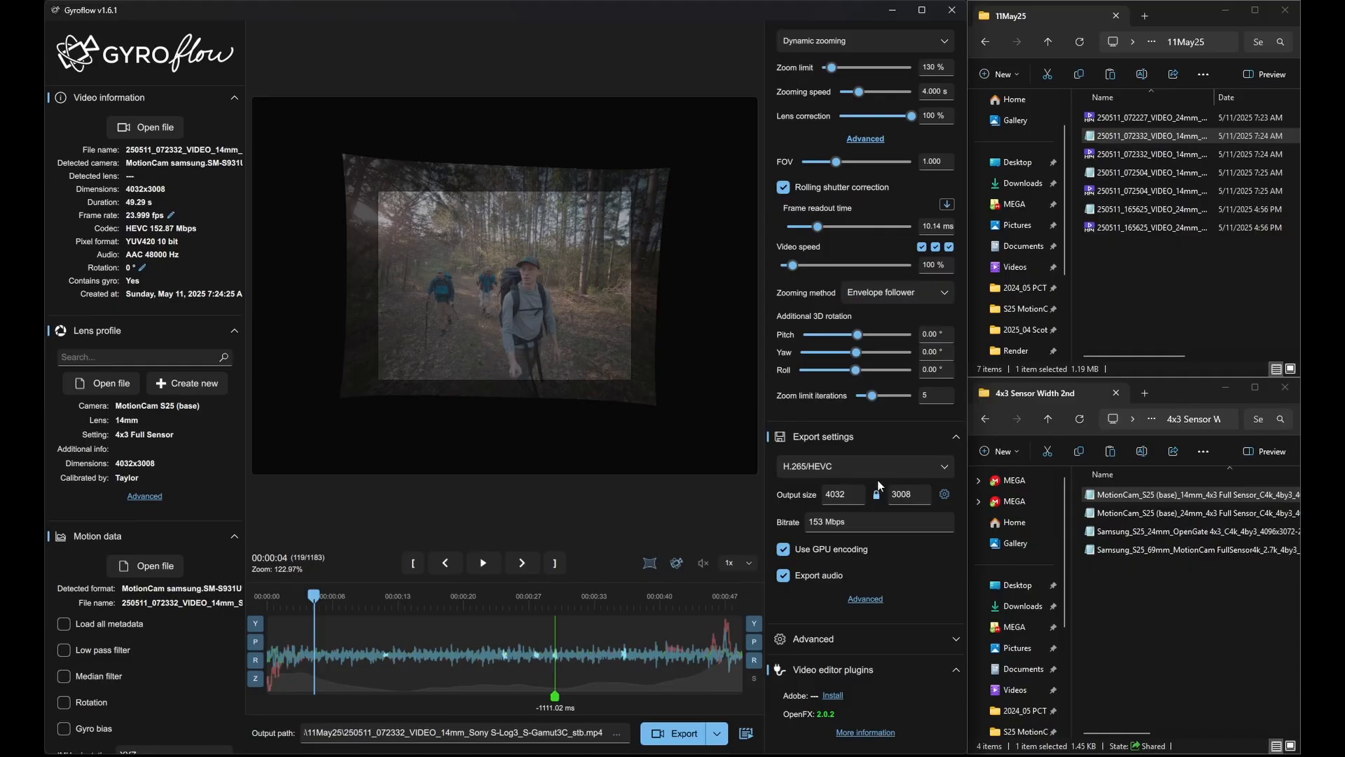
# Set the export output size to 4k (3840 x 2160), leave the stabilization overview, and play the clip to about 00:00:08.
pyautogui.click(945, 497)
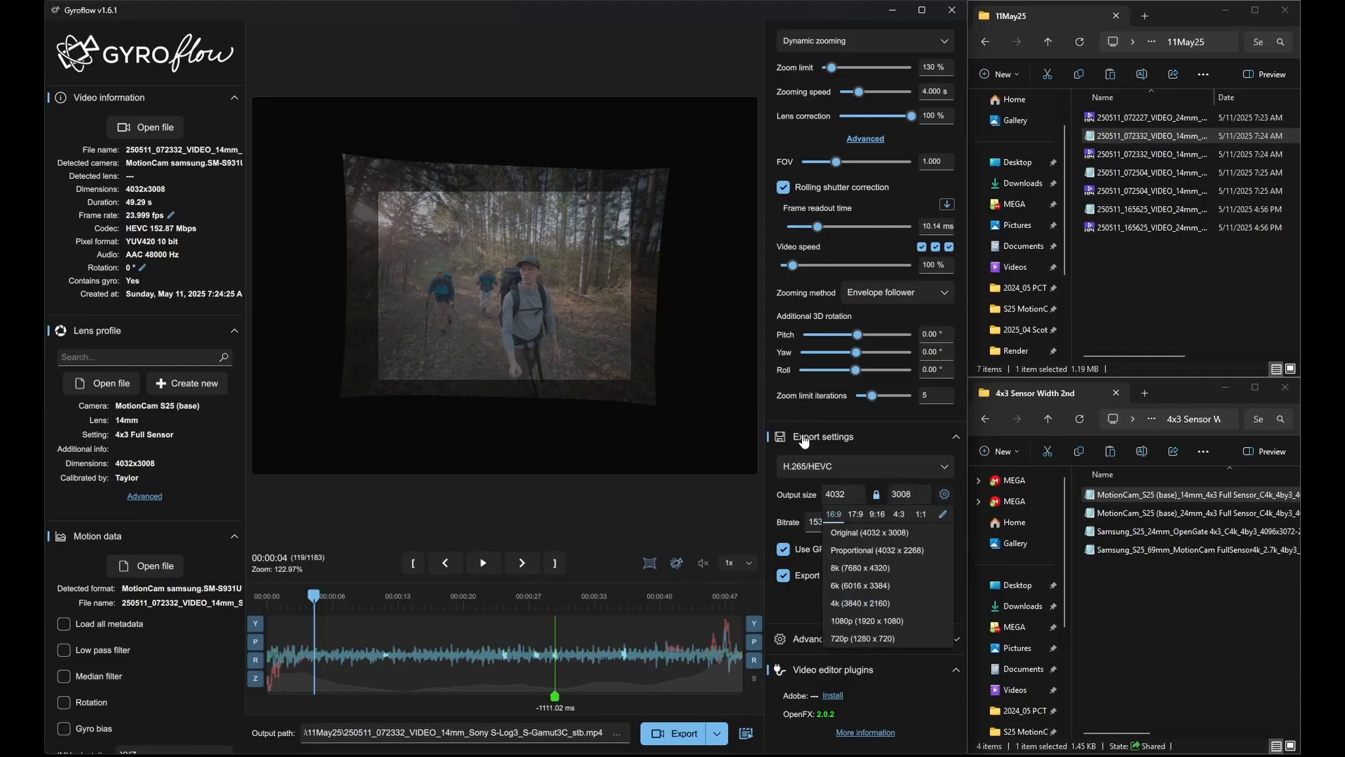
pyautogui.click(873, 606)
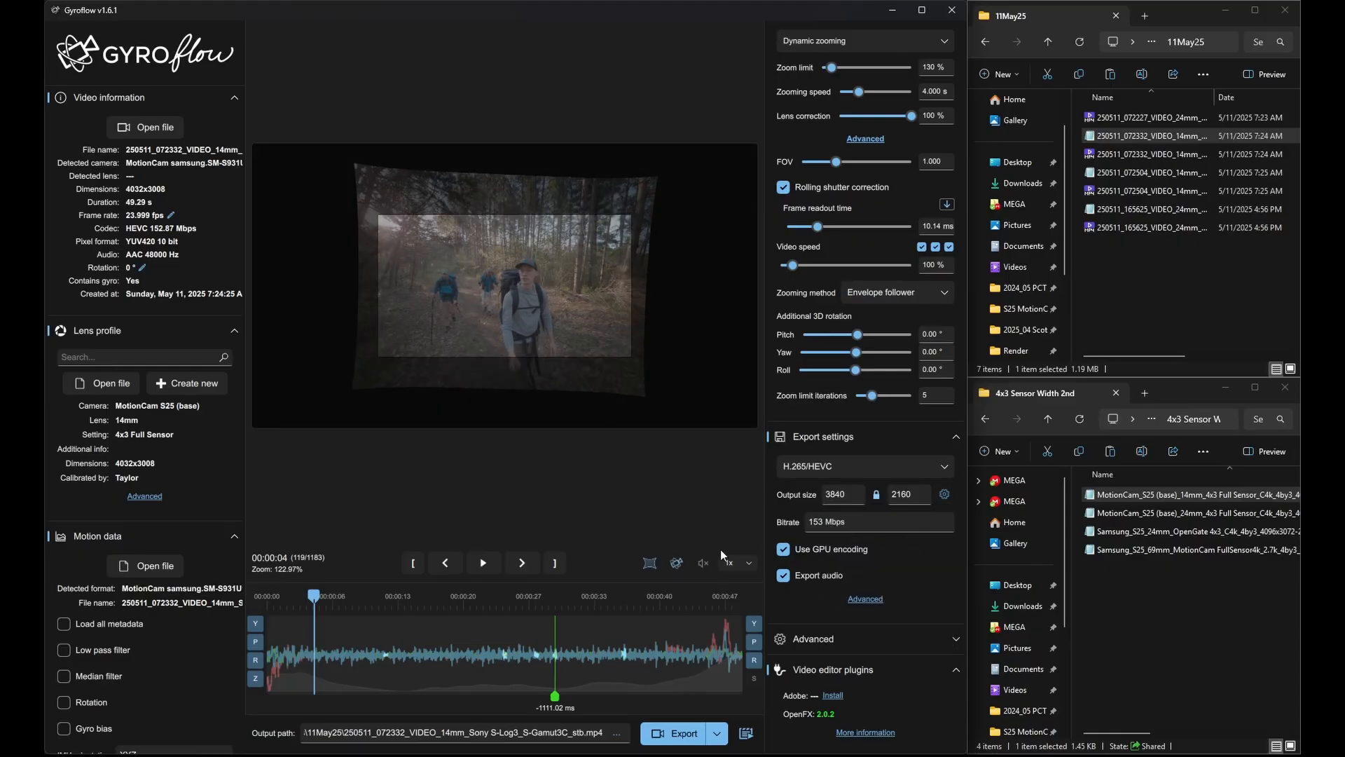
pyautogui.click(650, 562)
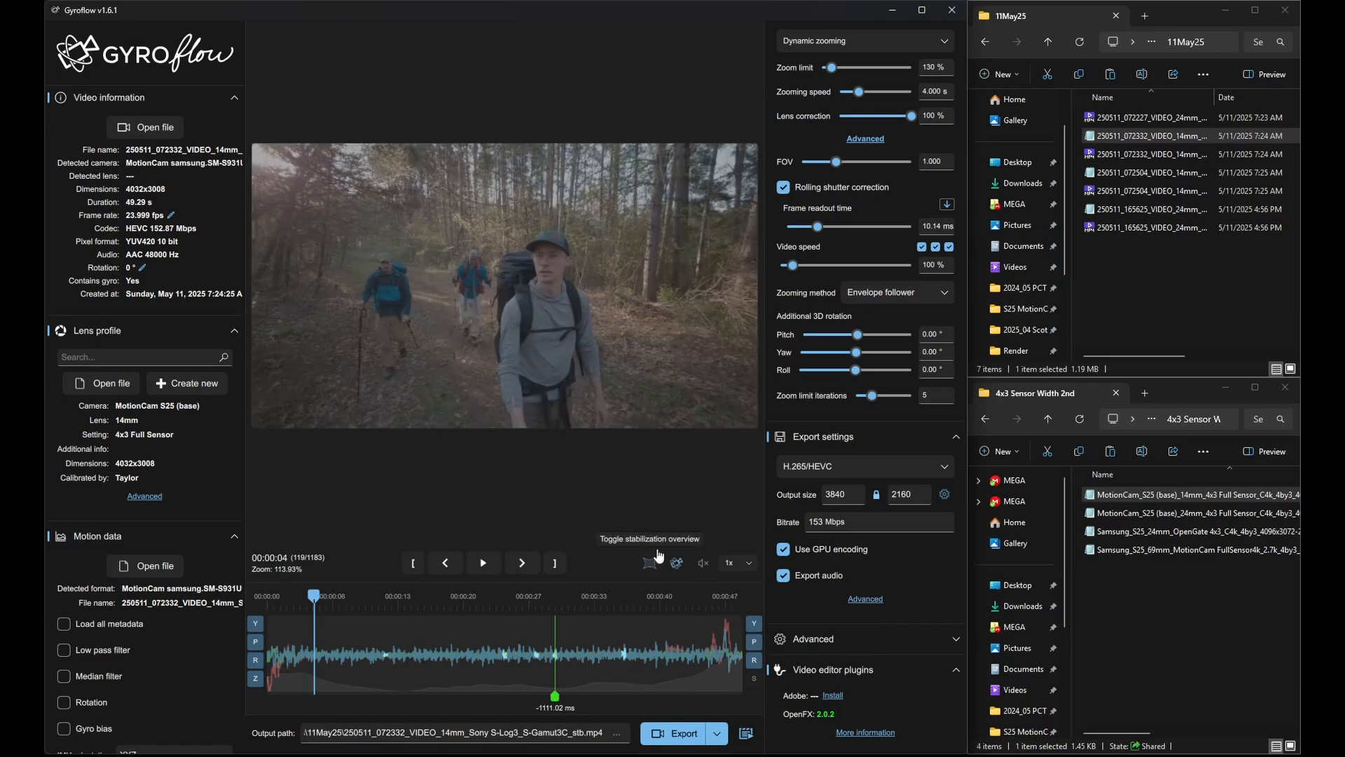
pyautogui.click(503, 251)
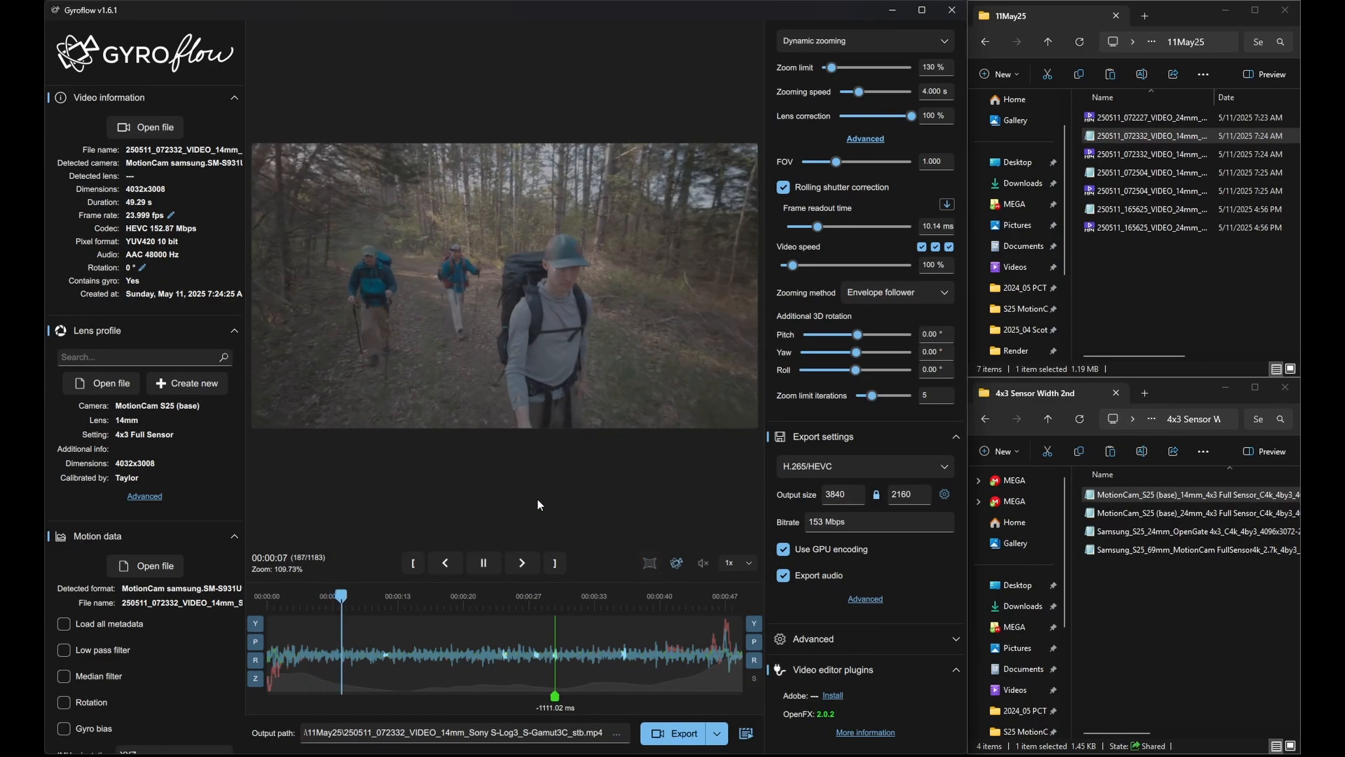
pyautogui.click(578, 380)
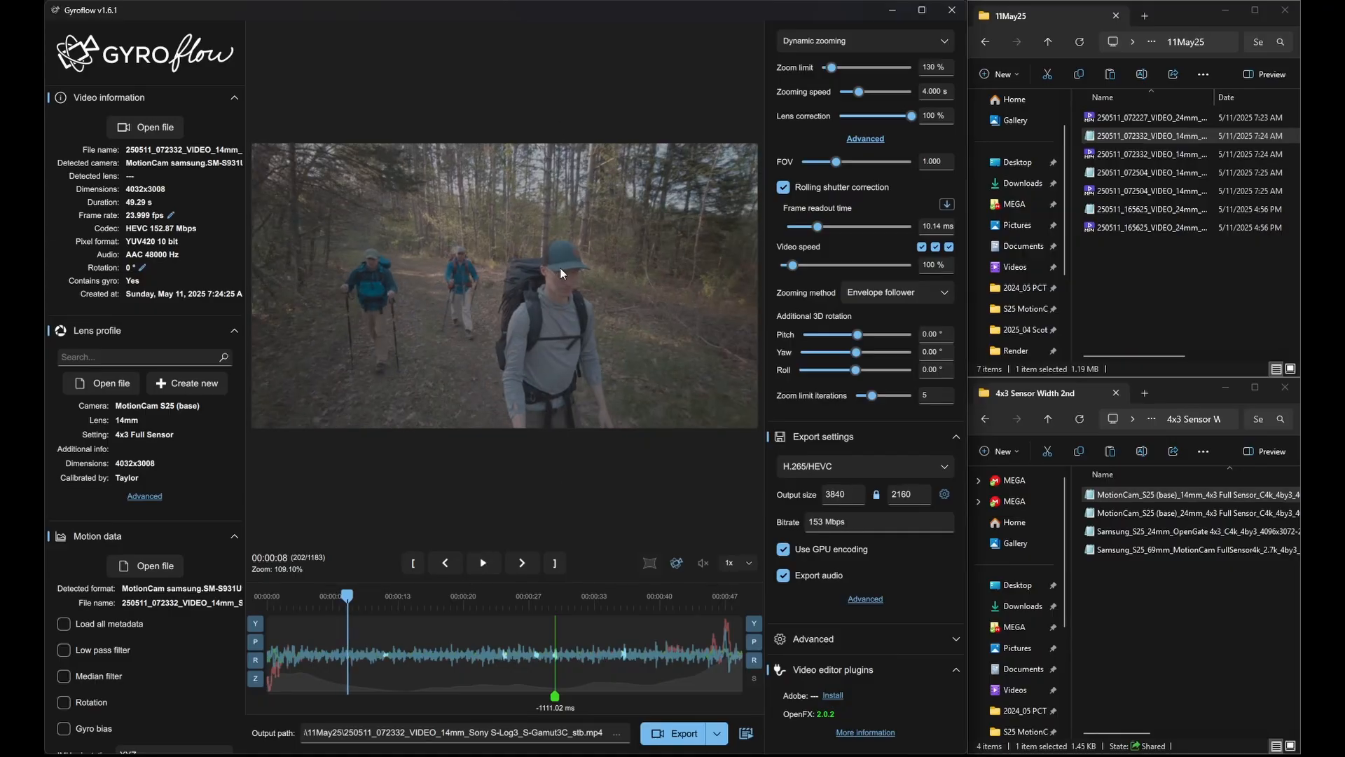
# Compare the crop with horizon lock off and on in the stabilization overview, and play the normal view to about 00:00:11.
pyautogui.click(649, 563)
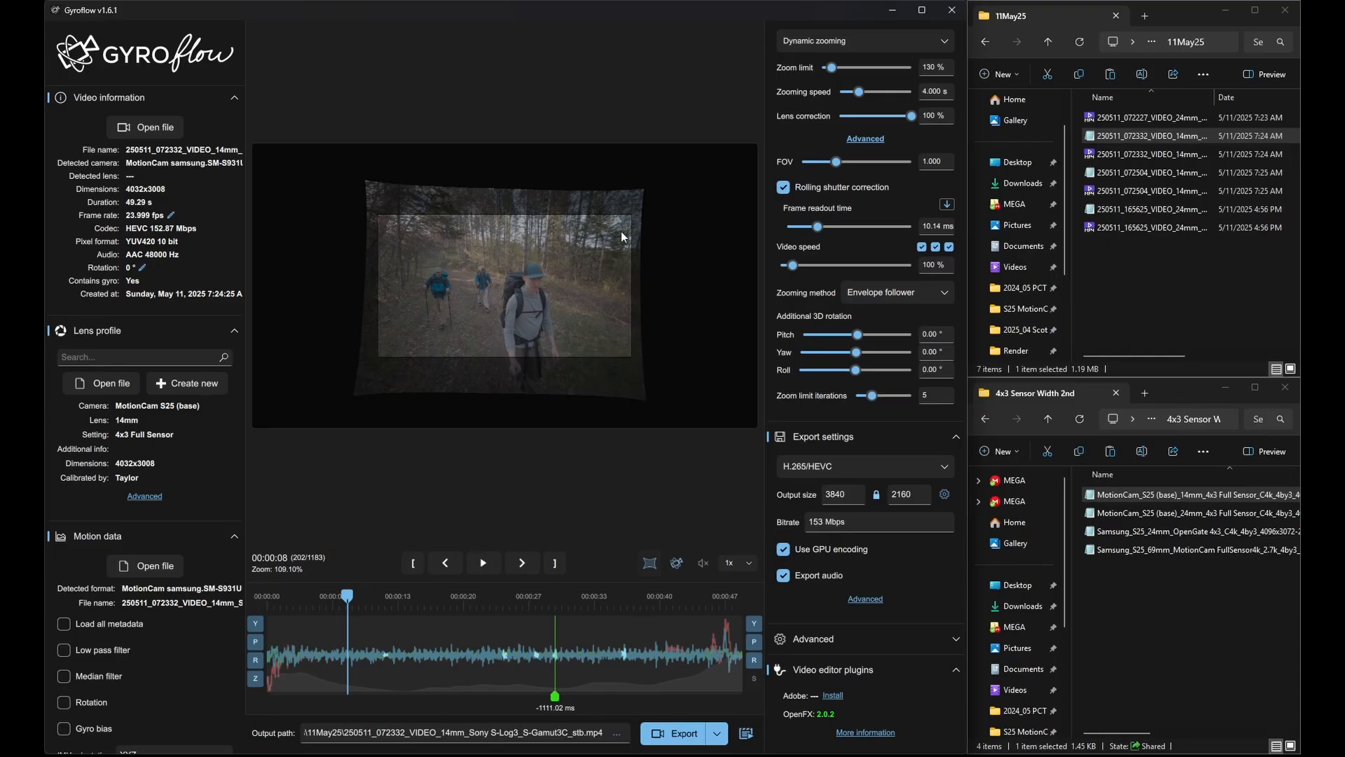
pyautogui.scroll(6, 784, 203)
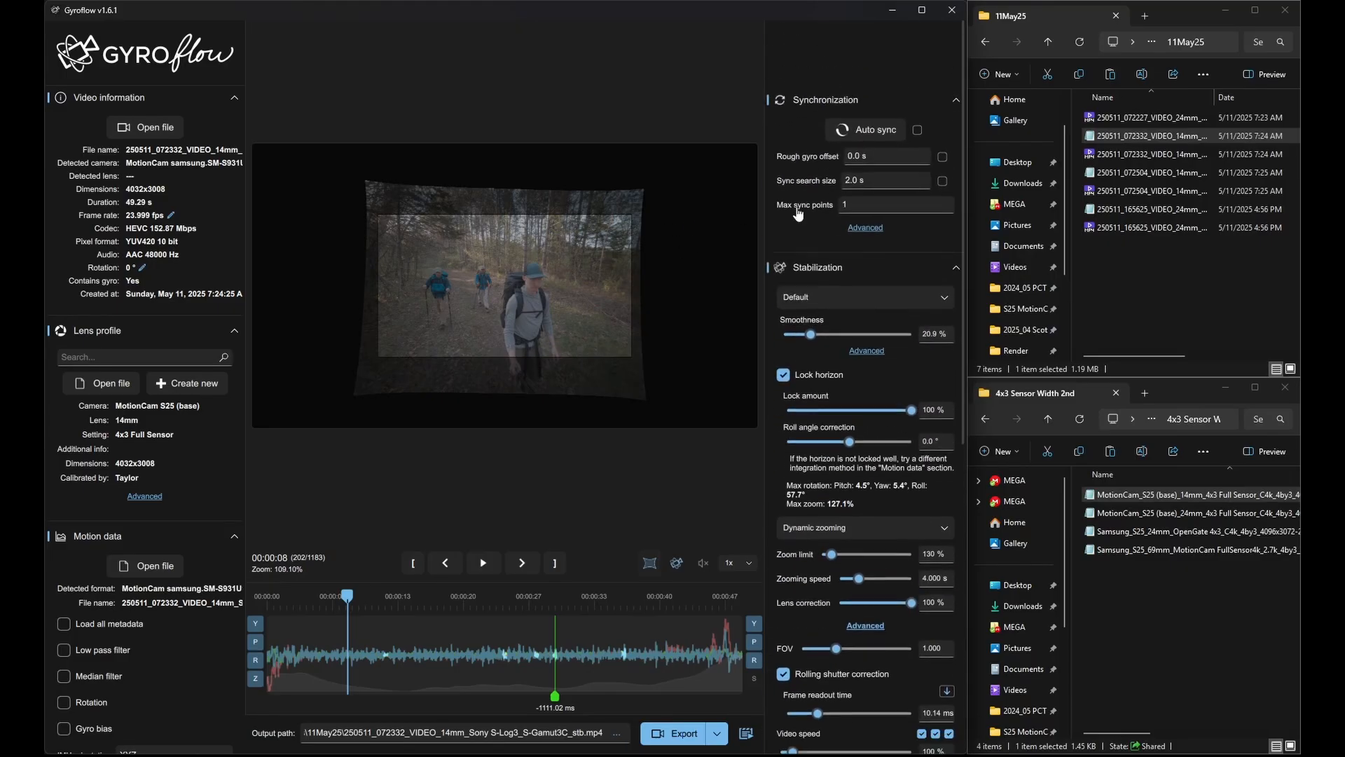
pyautogui.click(801, 309)
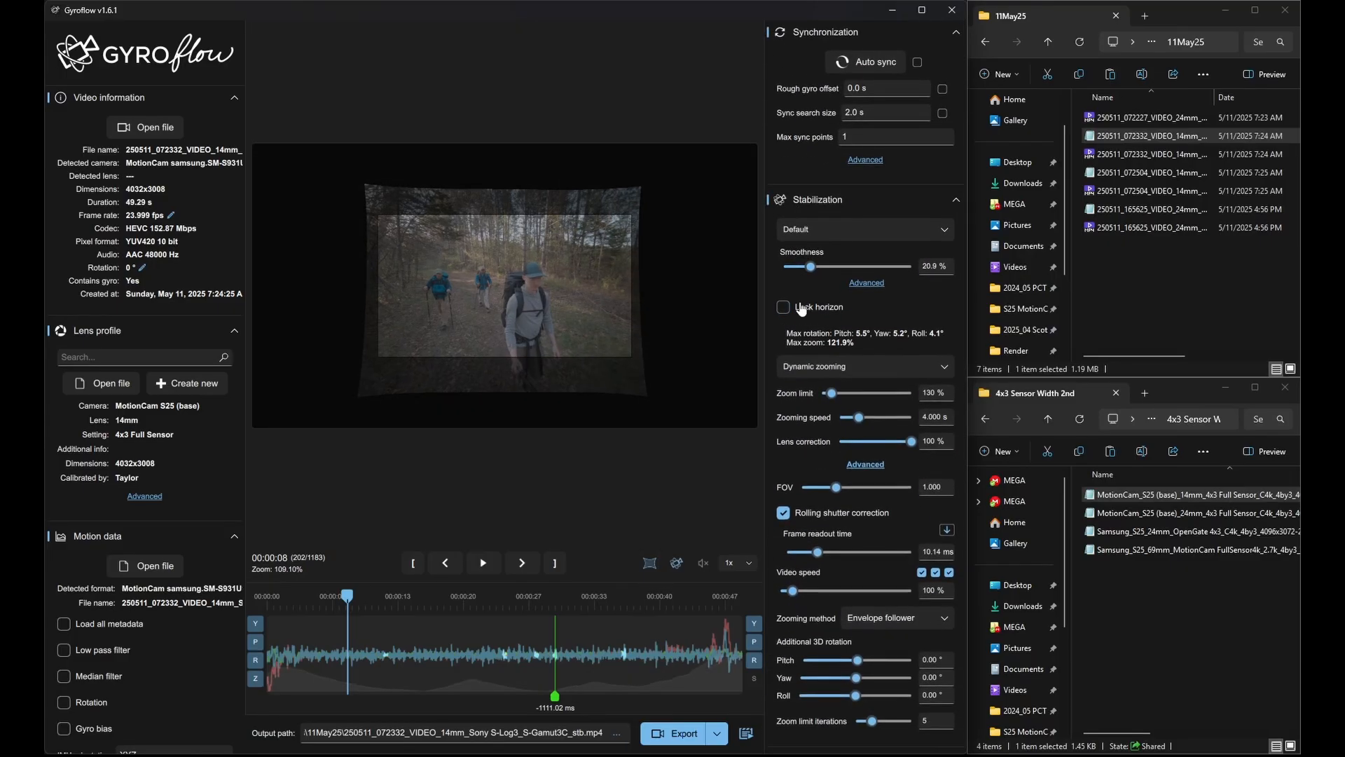
pyautogui.click(802, 309)
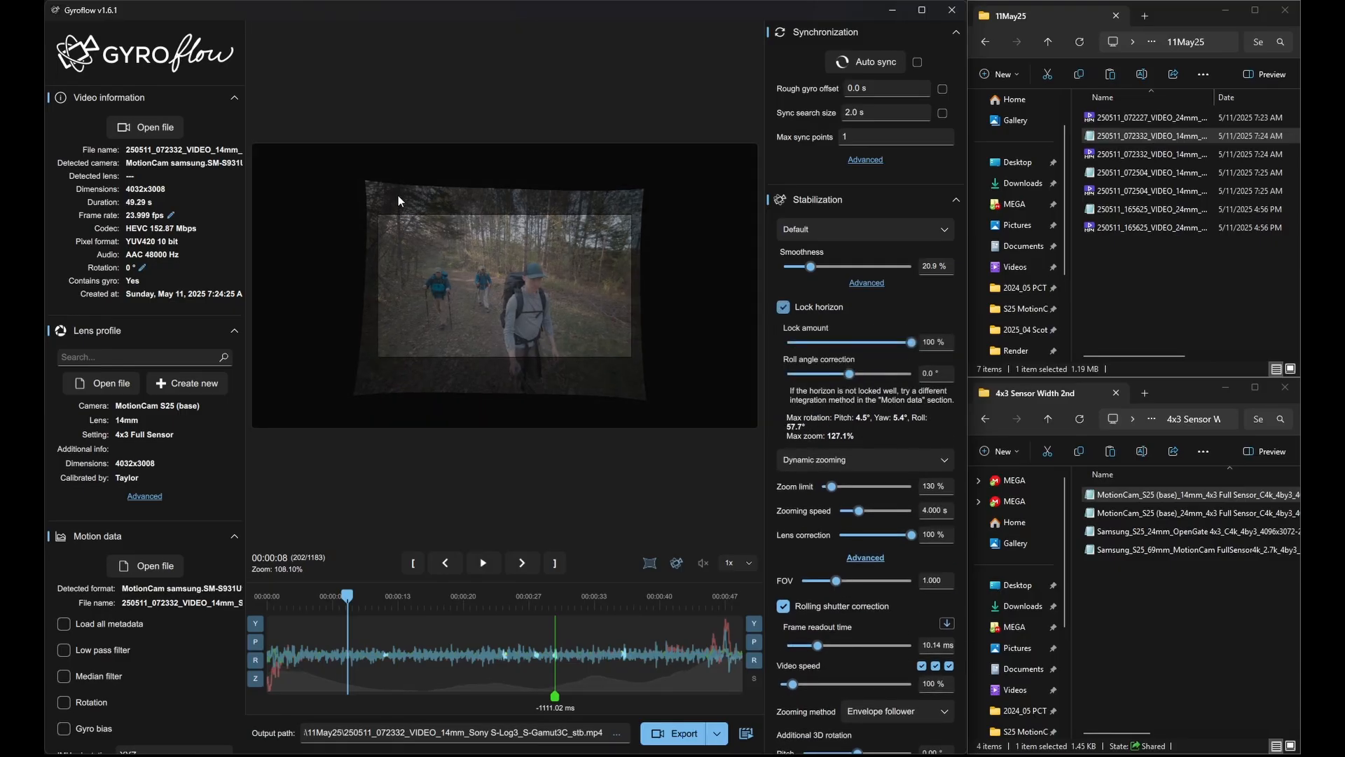
pyautogui.click(655, 566)
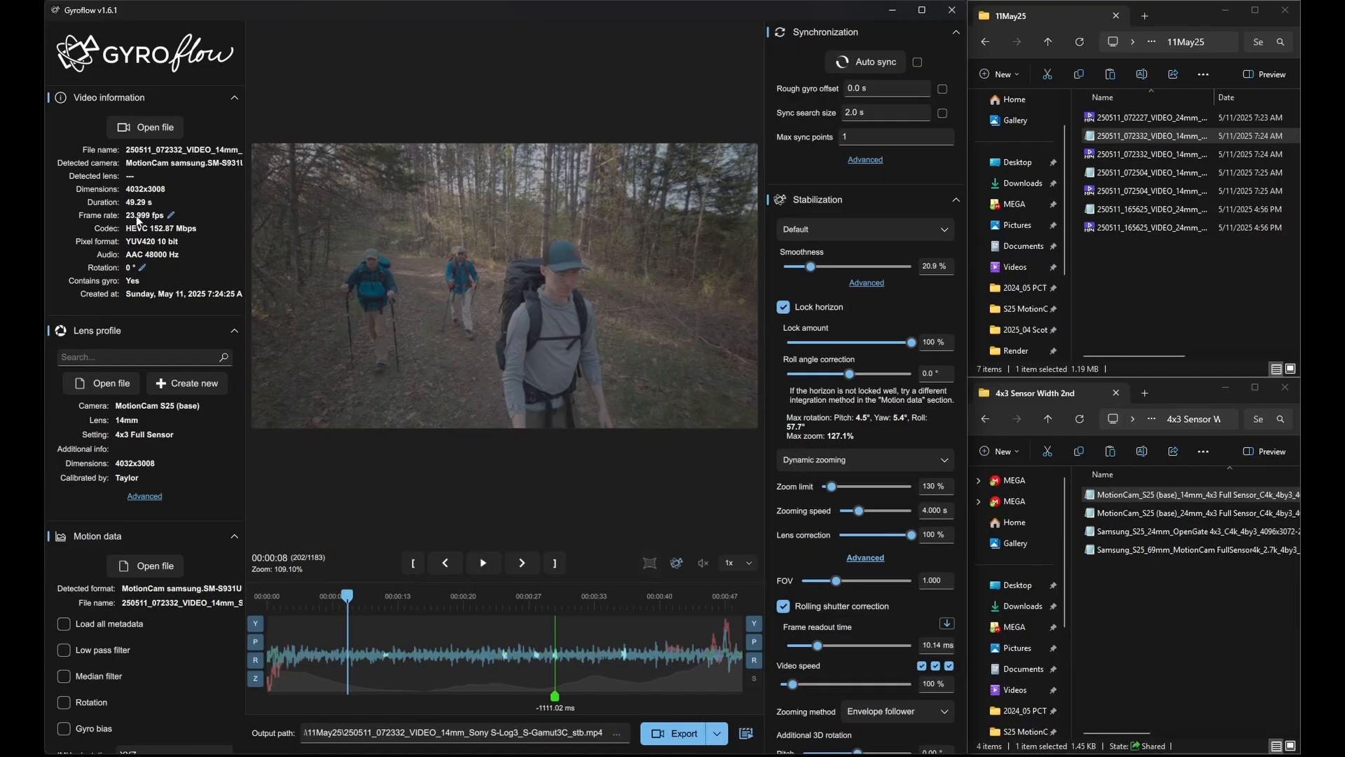
pyautogui.press('space')
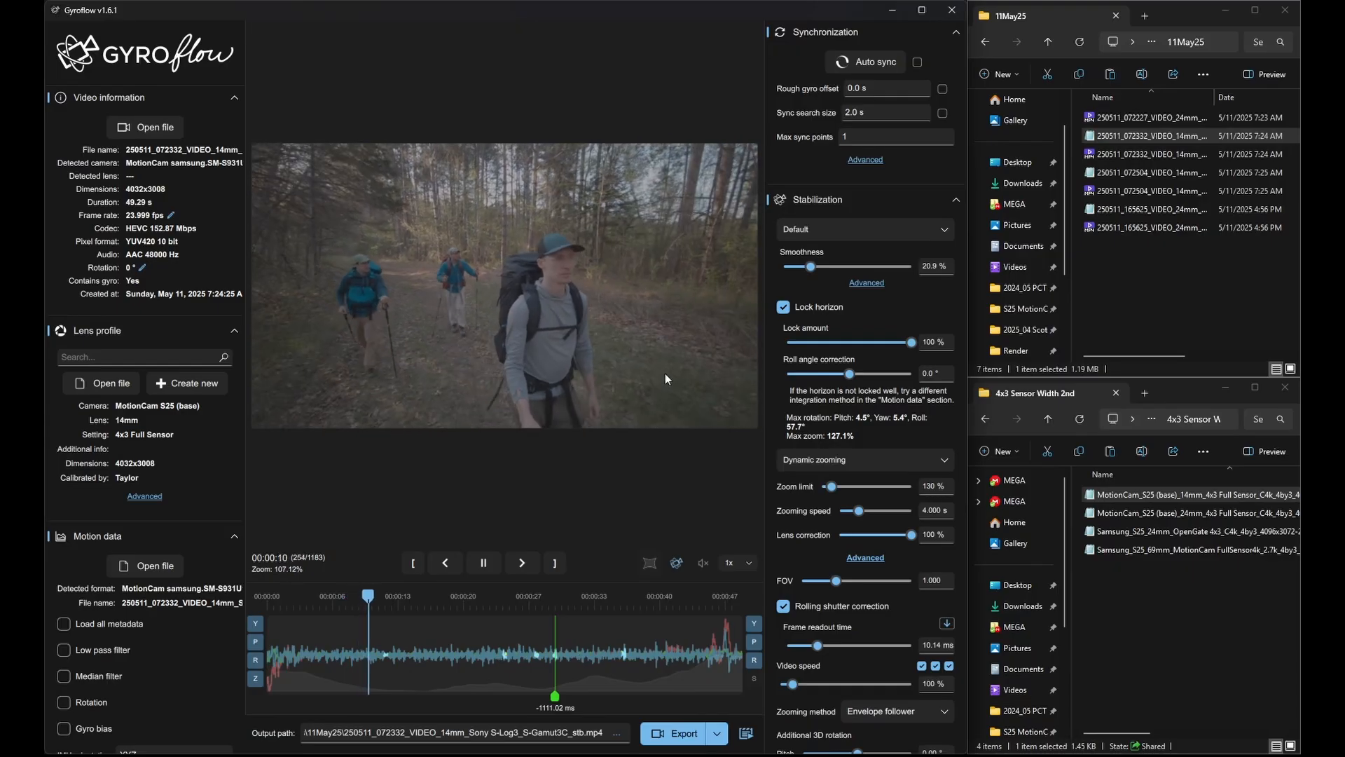
pyautogui.press('space')
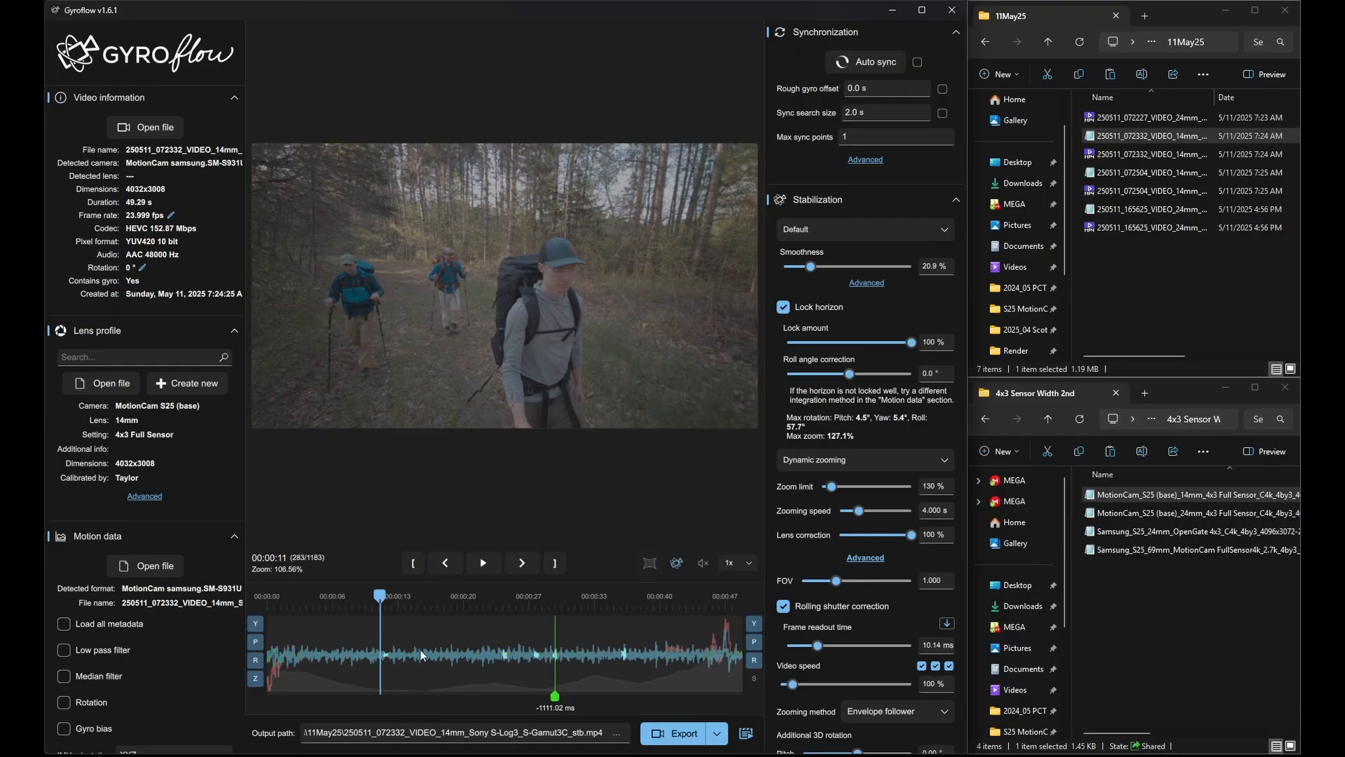
# Open the 250511_072332 clip's gyro log to examine its first data row, and move the Gyroflow playhead to 00:00:36.
pyautogui.click(1135, 139)
pyautogui.doubleClick(1134, 139)
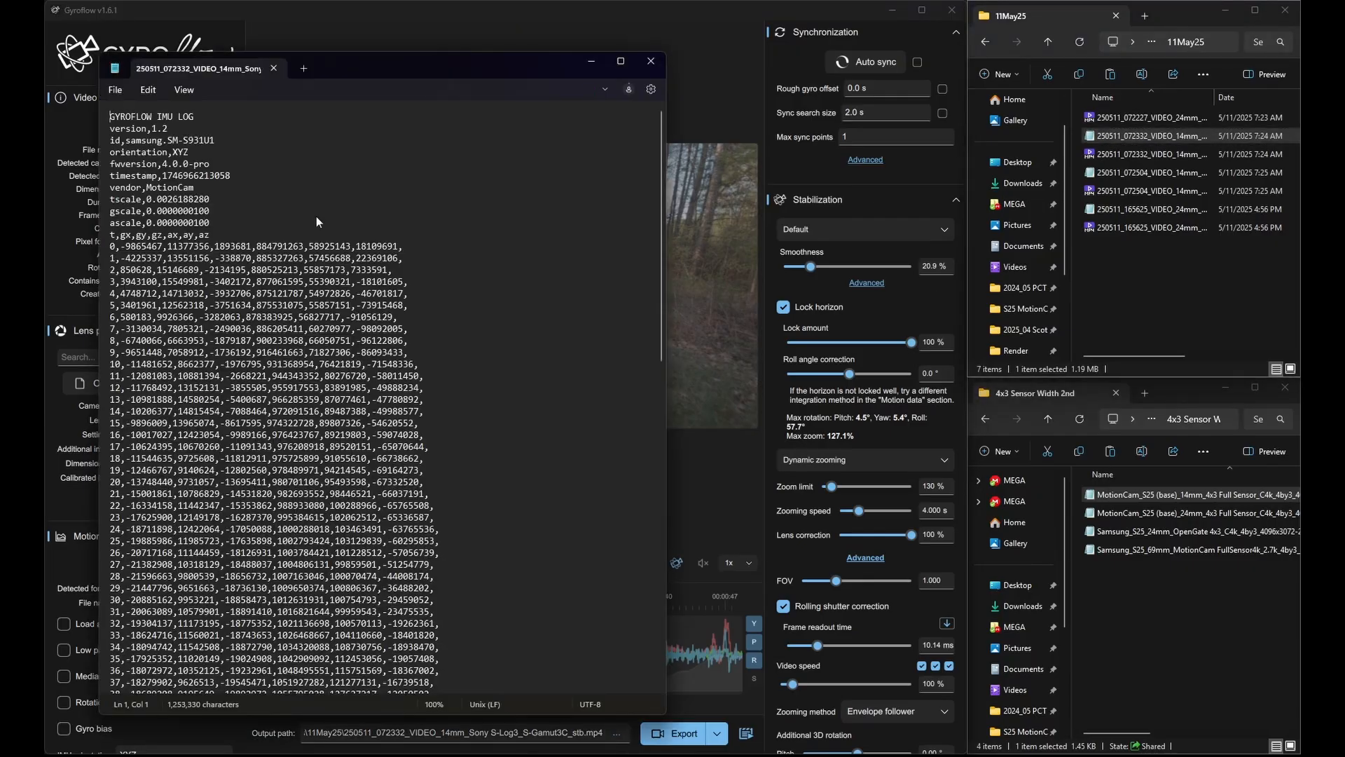
pyautogui.moveTo(112, 246); pyautogui.dragTo(419, 246)
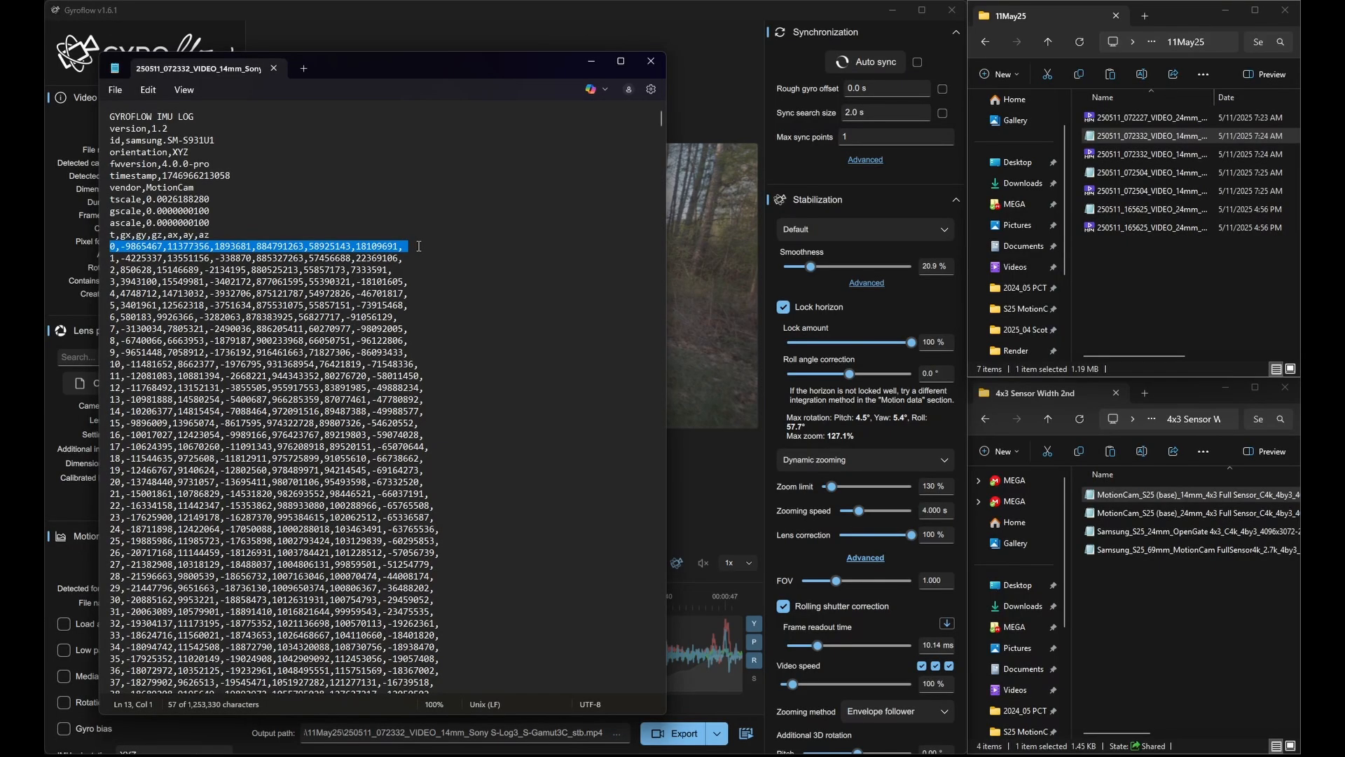
pyautogui.click(638, 426)
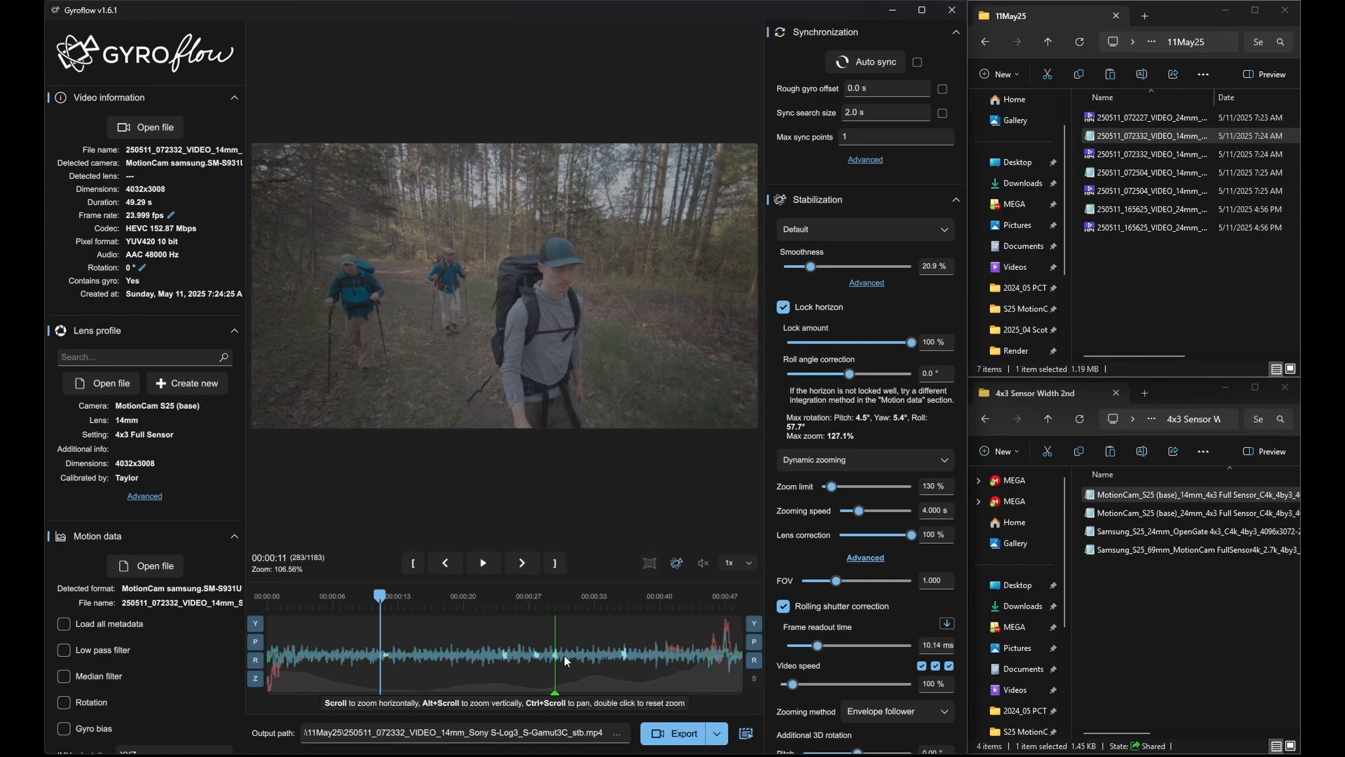
pyautogui.click(620, 663)
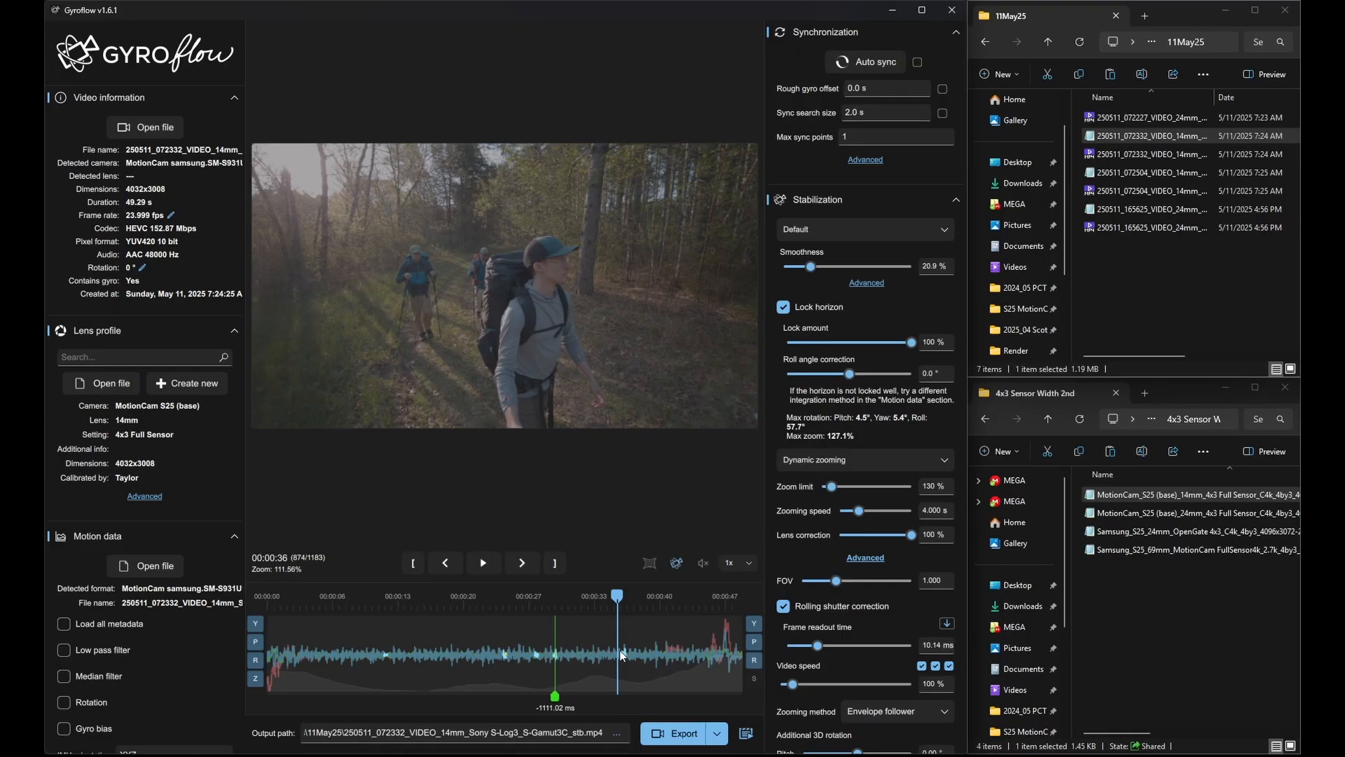
# Reload the 250511_072332 14mm video, auto sync it at about 00:00:16, and play it to 00:00:17.
pyautogui.press('a')
pyautogui.moveTo(1149, 154); pyautogui.dragTo(489, 524)
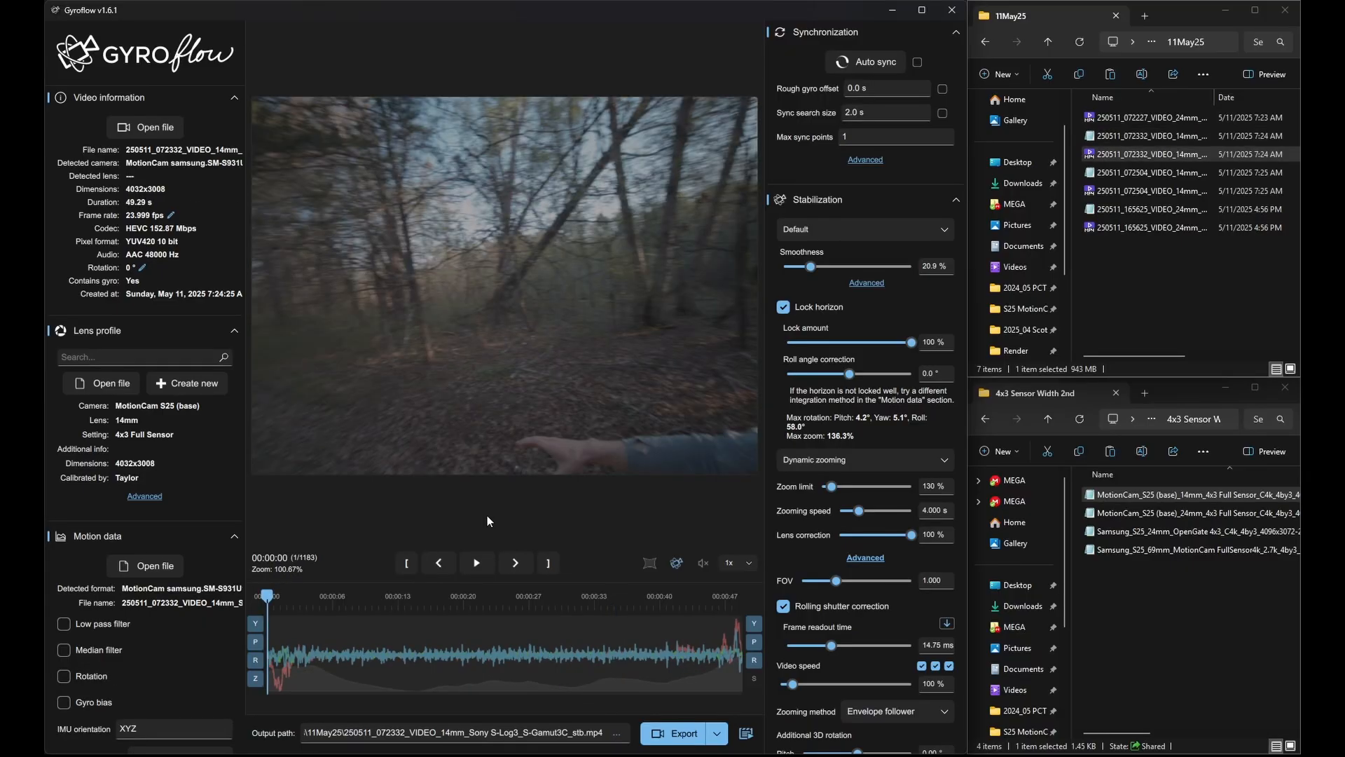
pyautogui.click(430, 611)
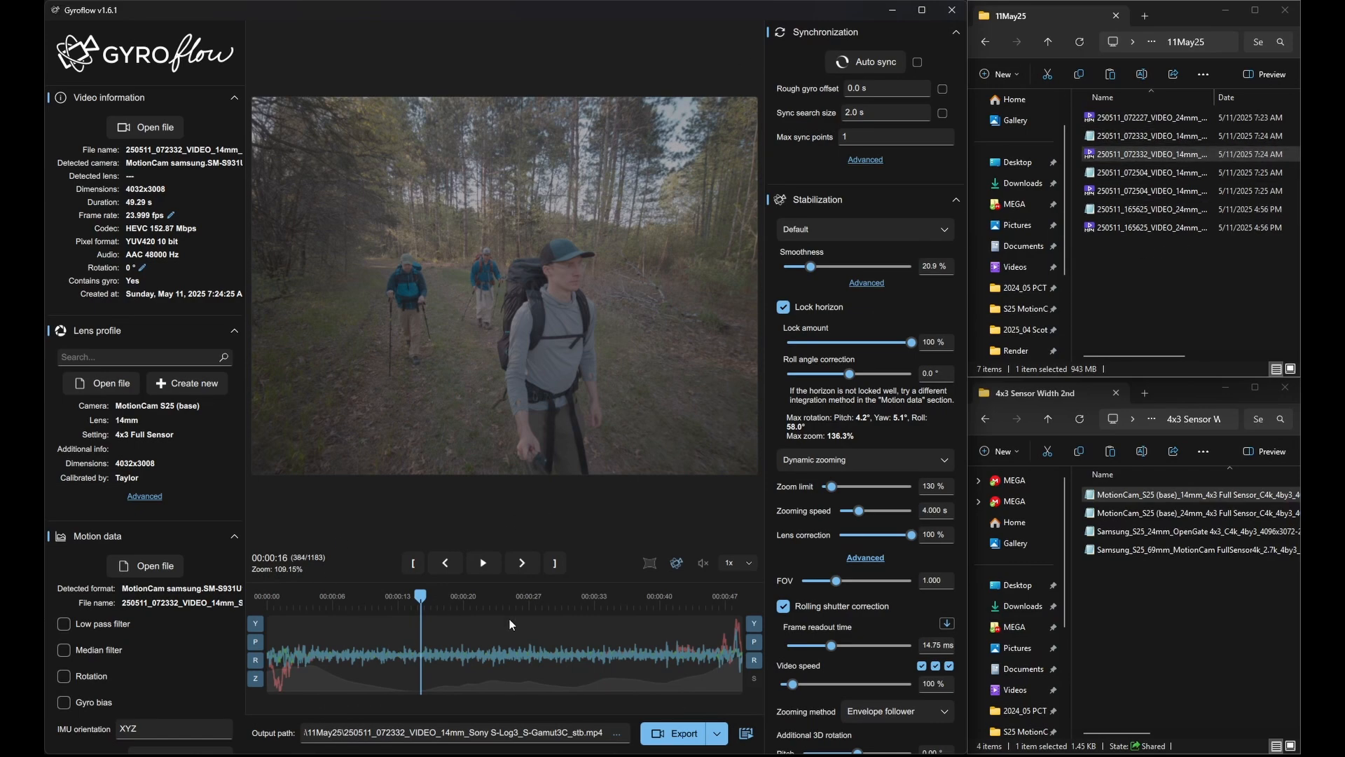
pyautogui.press('a')
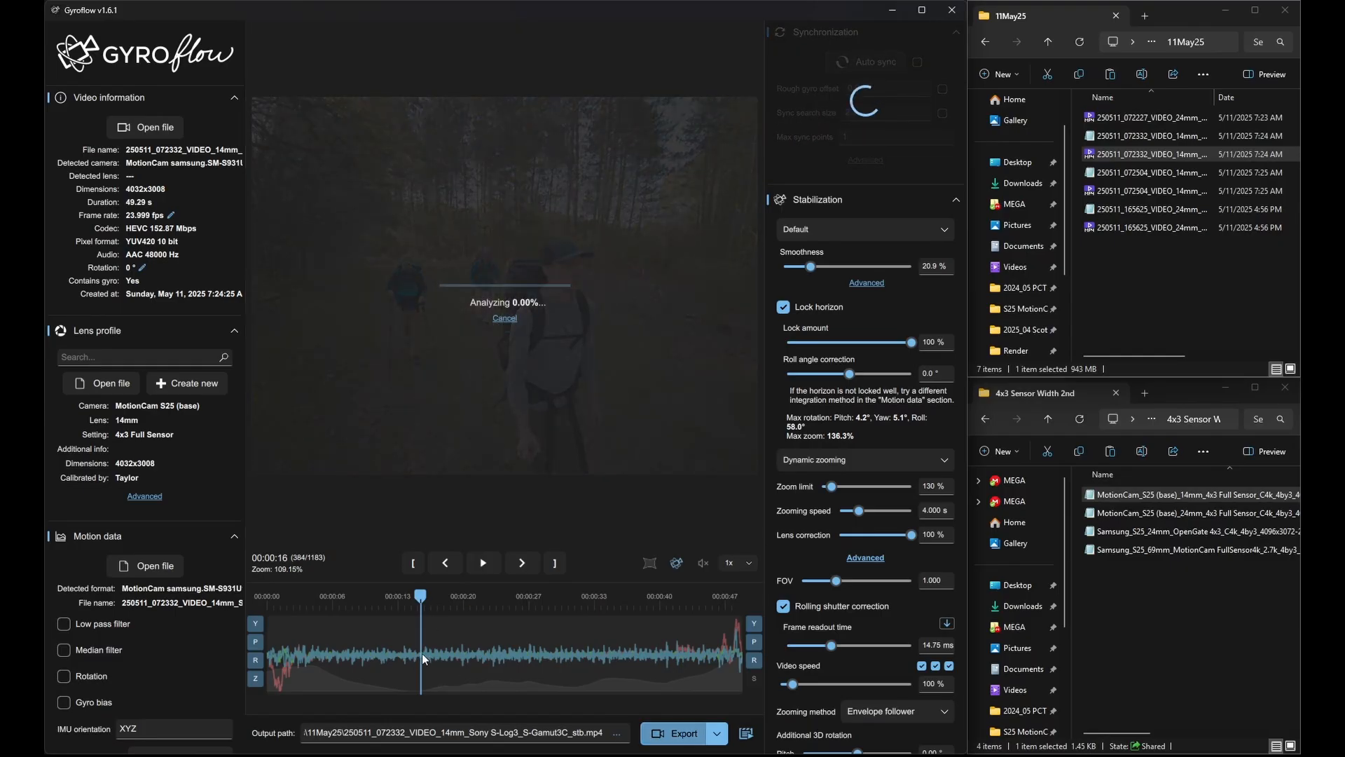
pyautogui.press('space')
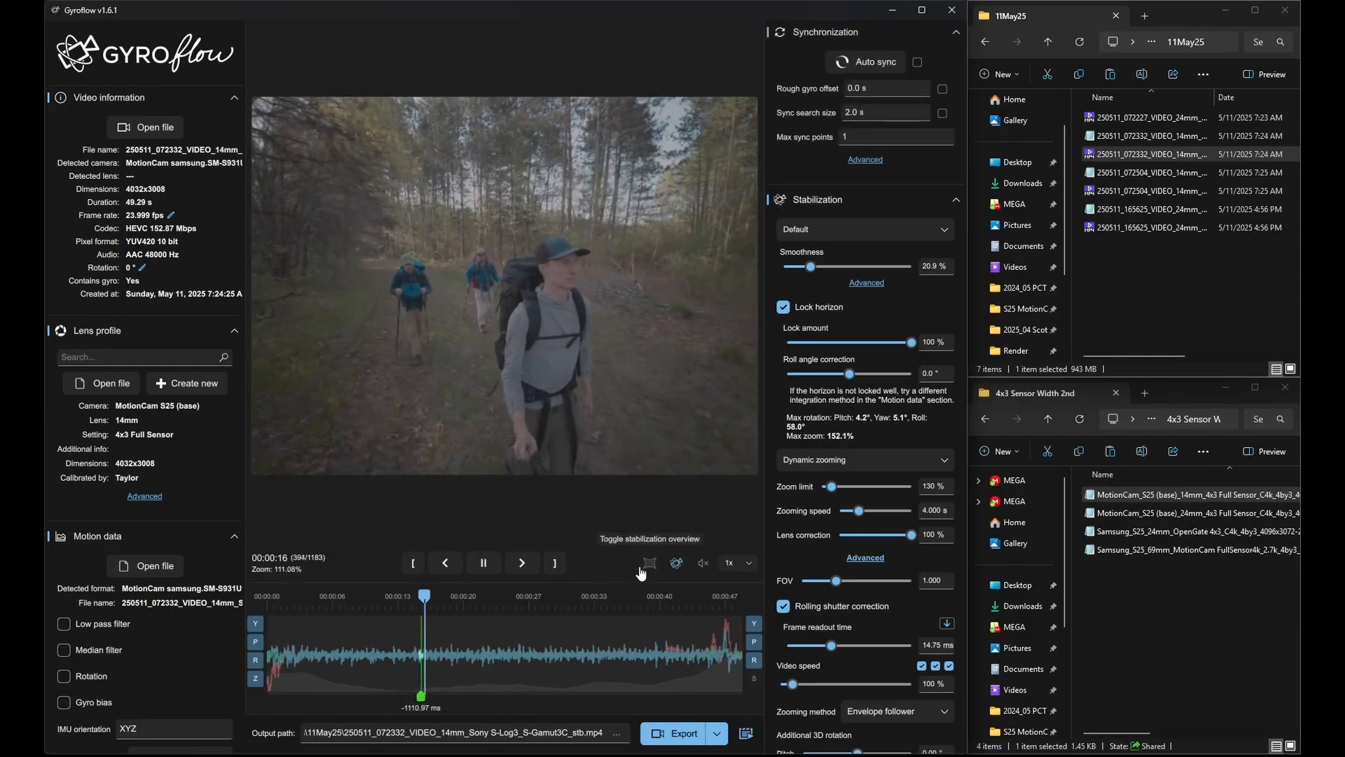
pyautogui.press('space')
# Set the output size to 4k (3840 x 2160) and export the project file including gyro data.
pyautogui.scroll(-5, 859, 485)
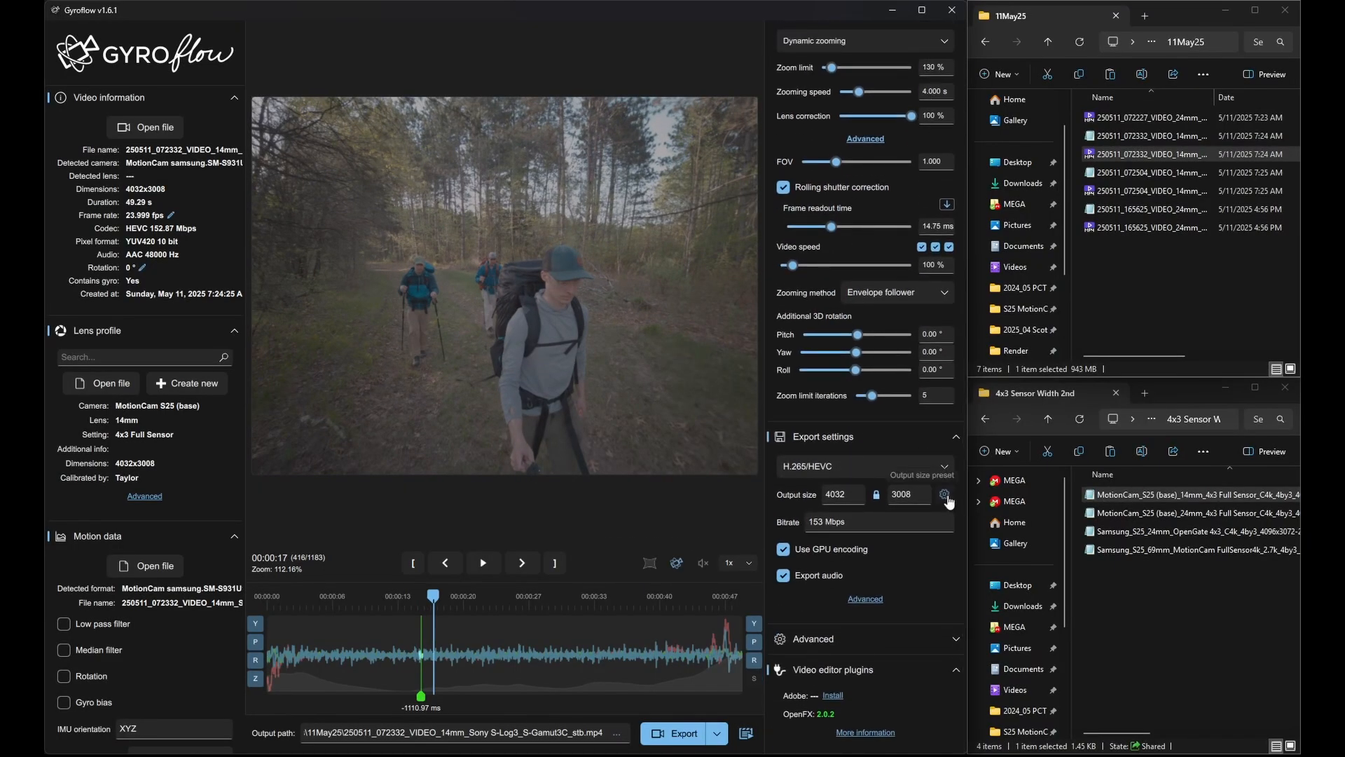
pyautogui.click(944, 495)
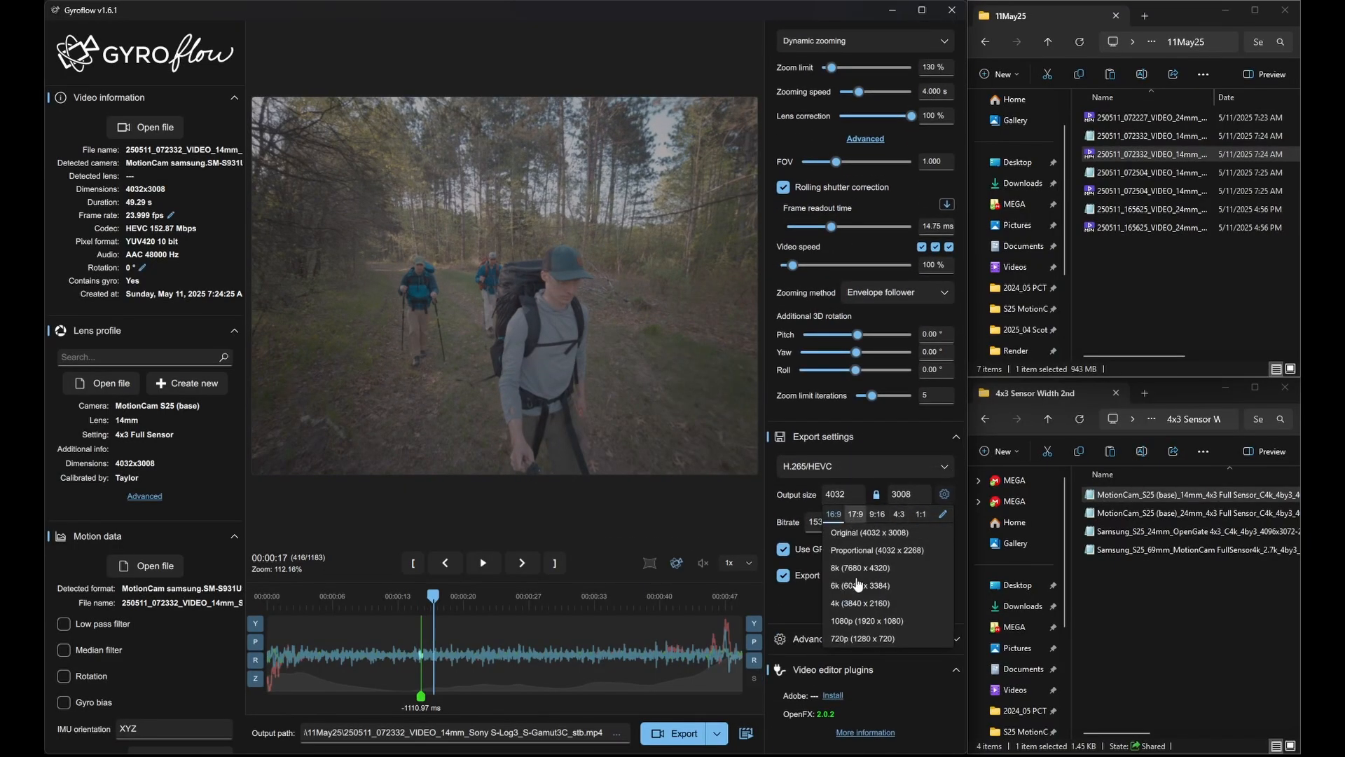
pyautogui.click(863, 604)
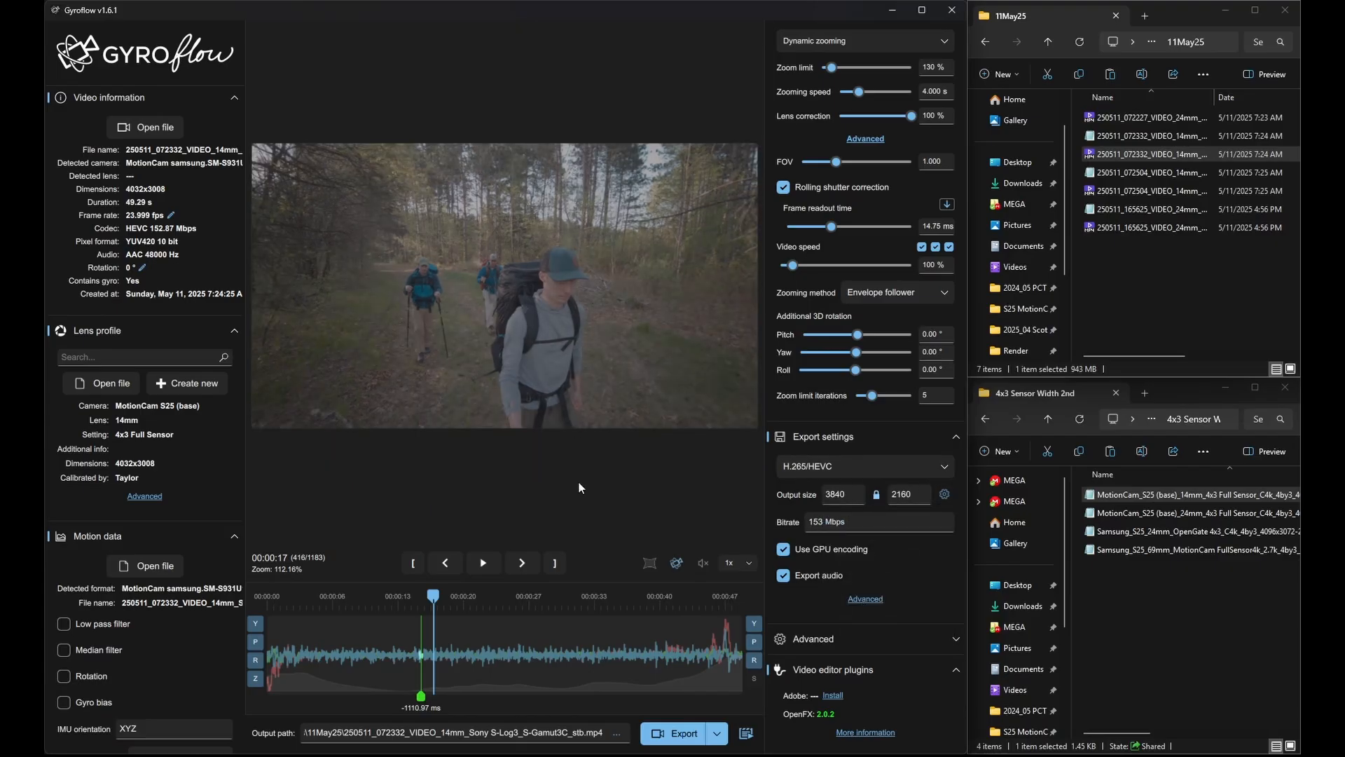
pyautogui.click(719, 735)
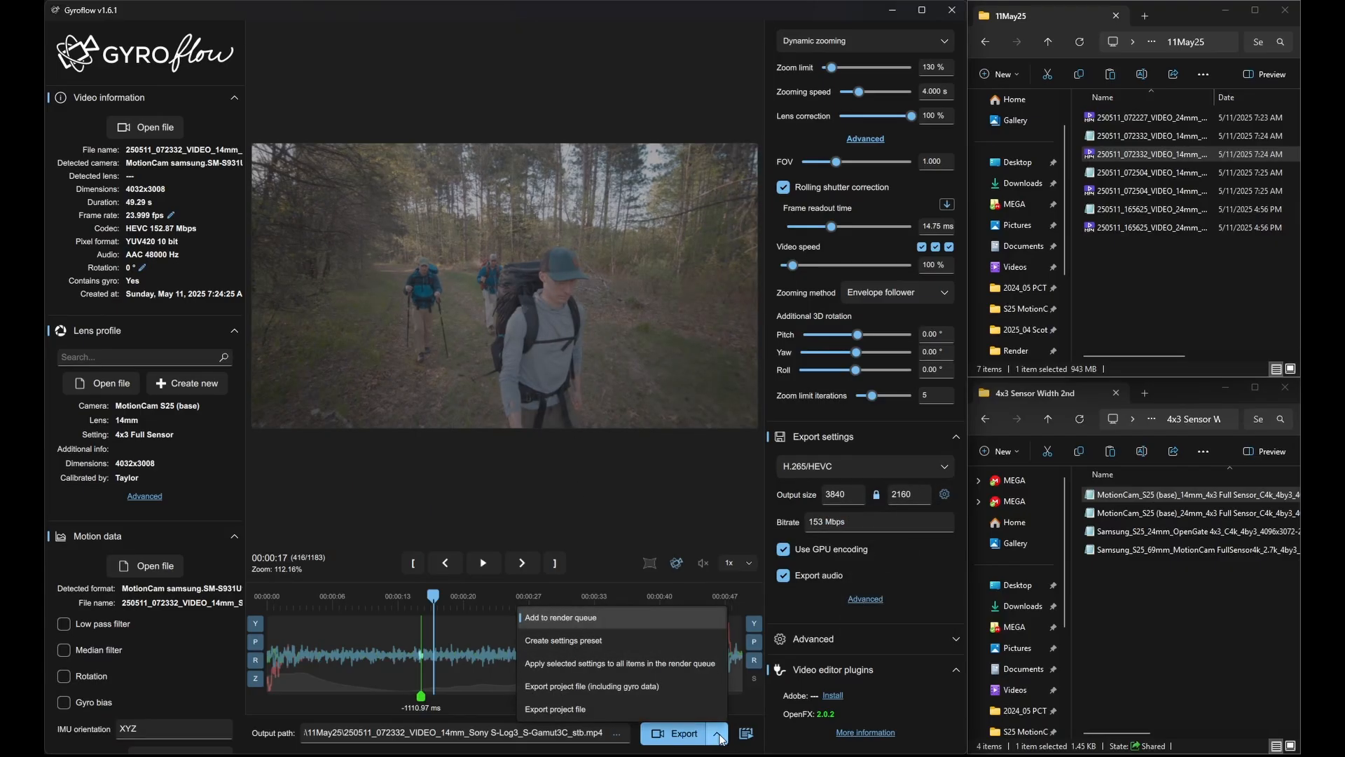
pyautogui.click(619, 694)
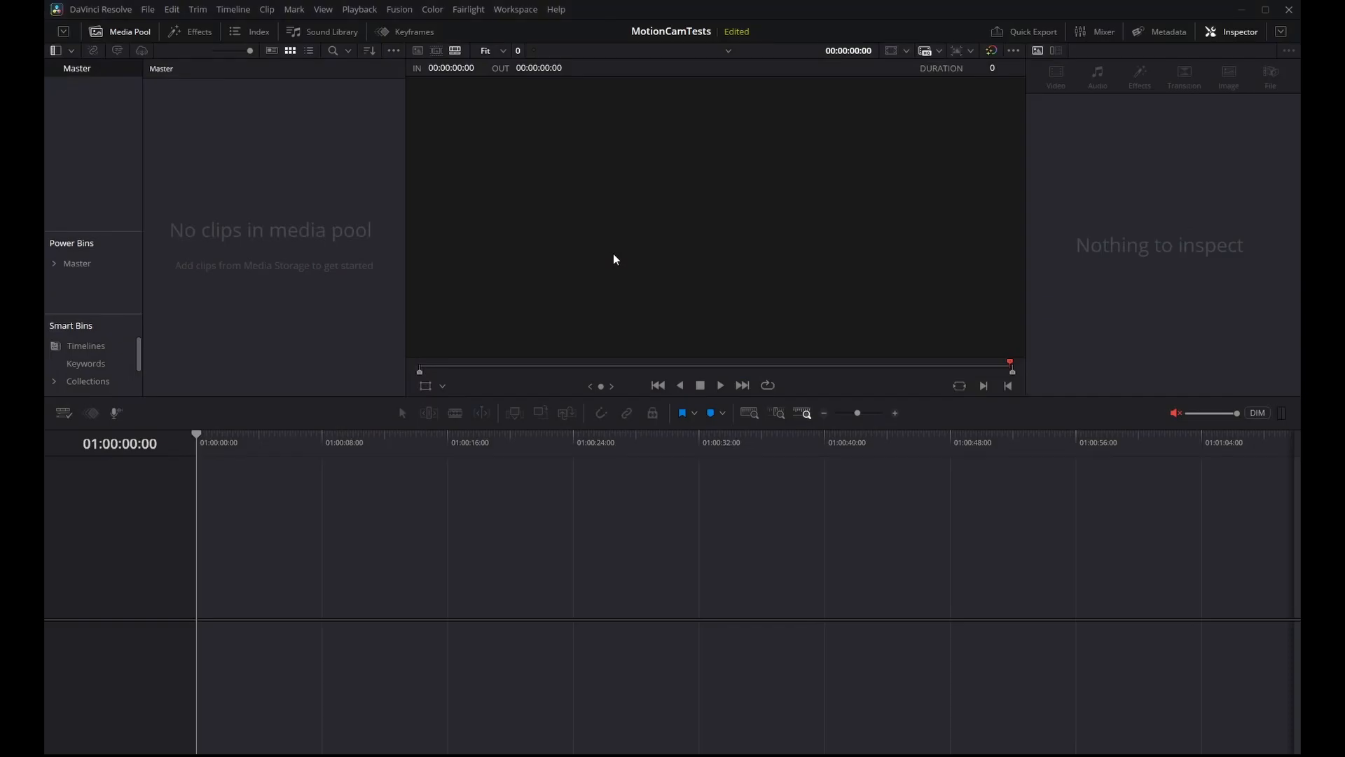
# In DaVinci Resolve, import the 250511_072332 14mm video from the 11May25 folder and place it on a new timeline.
pyautogui.hotkey('alt', 'Tab')
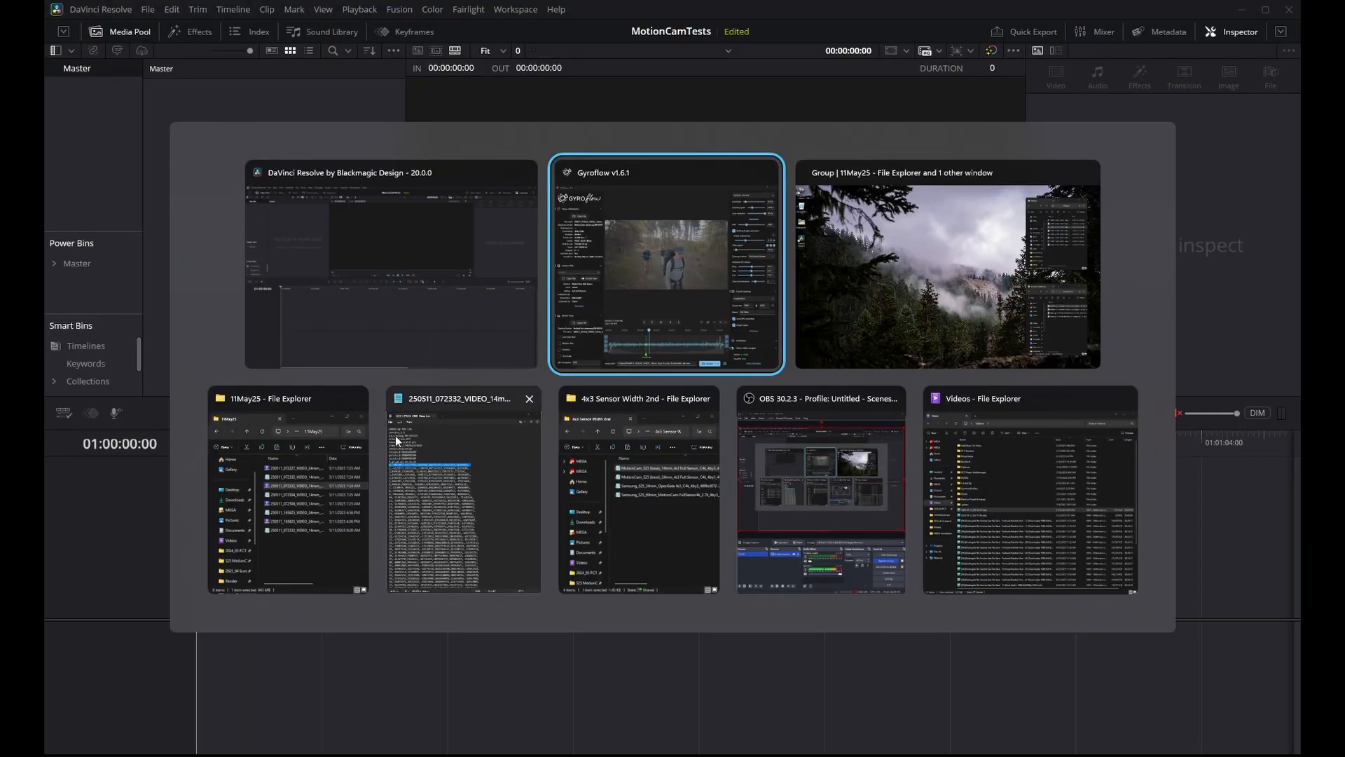
pyautogui.click(301, 455)
pyautogui.moveTo(1161, 162); pyautogui.dragTo(370, 247)
pyautogui.click(791, 446)
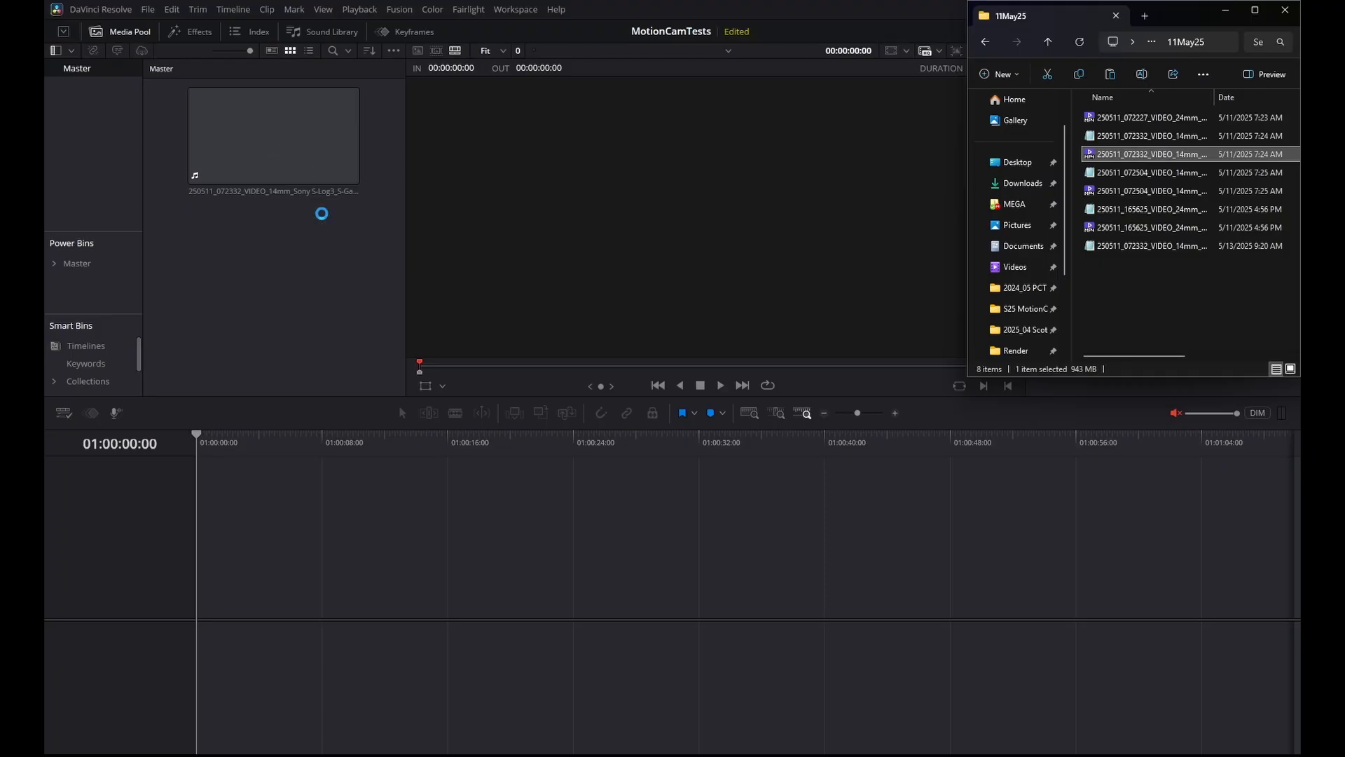
pyautogui.click(312, 301)
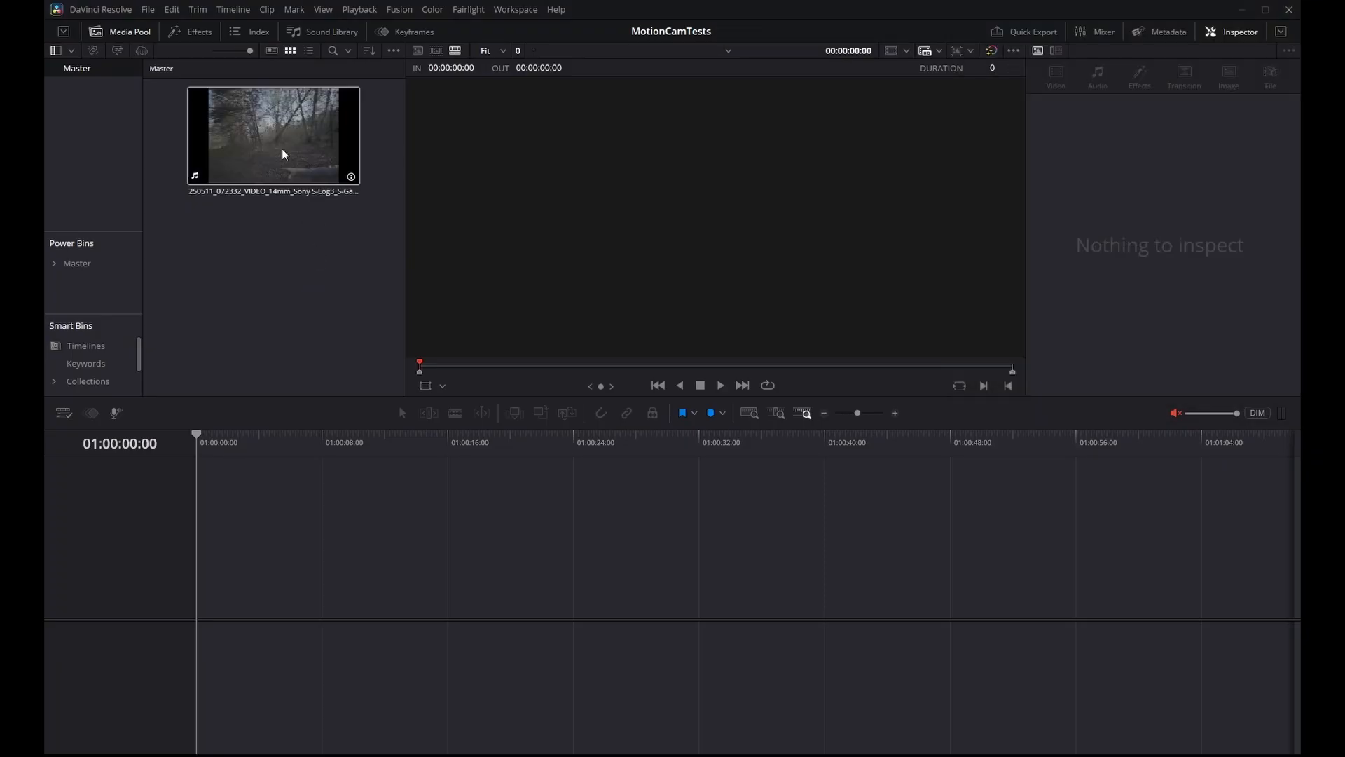
pyautogui.moveTo(280, 133); pyautogui.dragTo(355, 603)
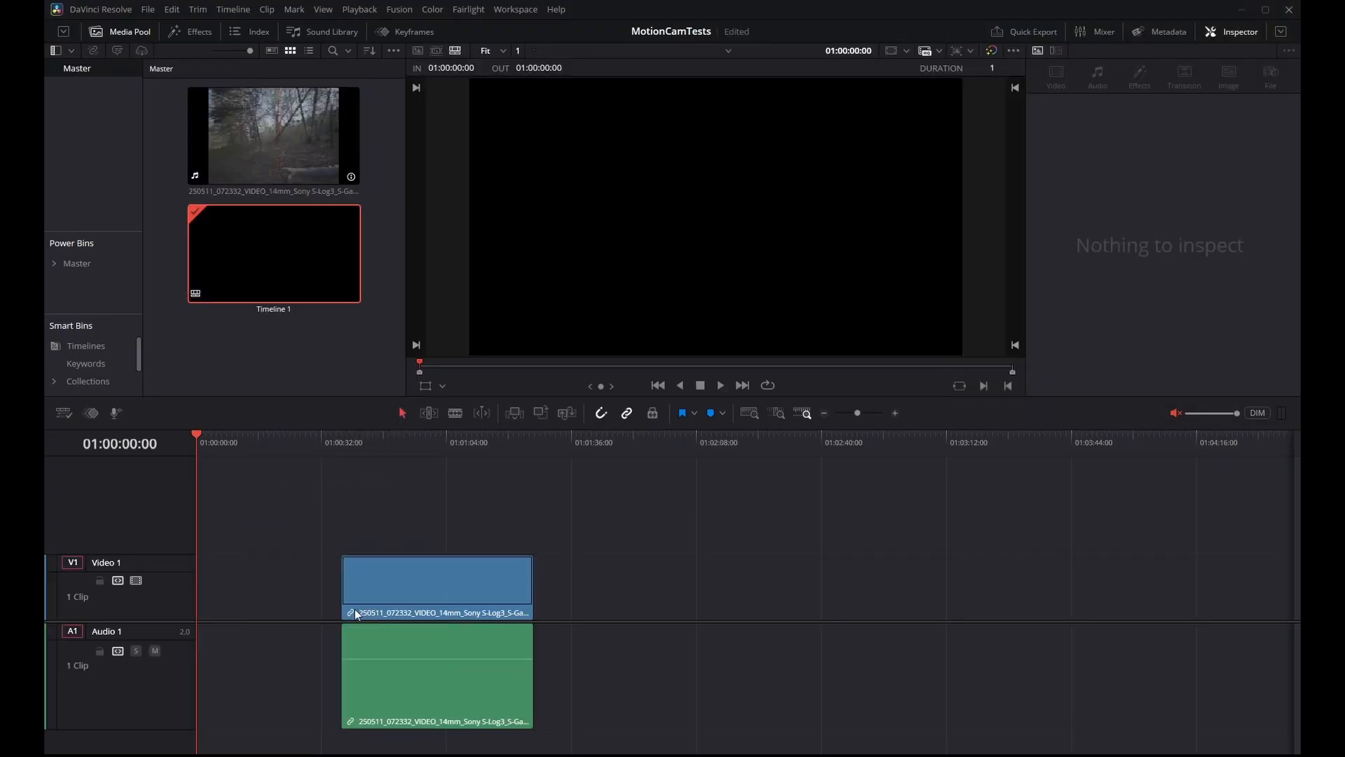
# Move the playhead to 01:00:57:23 and apply the Gyroflow Open FX effect to the timeline clip.
pyautogui.click(422, 436)
pyautogui.click(190, 31)
pyautogui.click(99, 379)
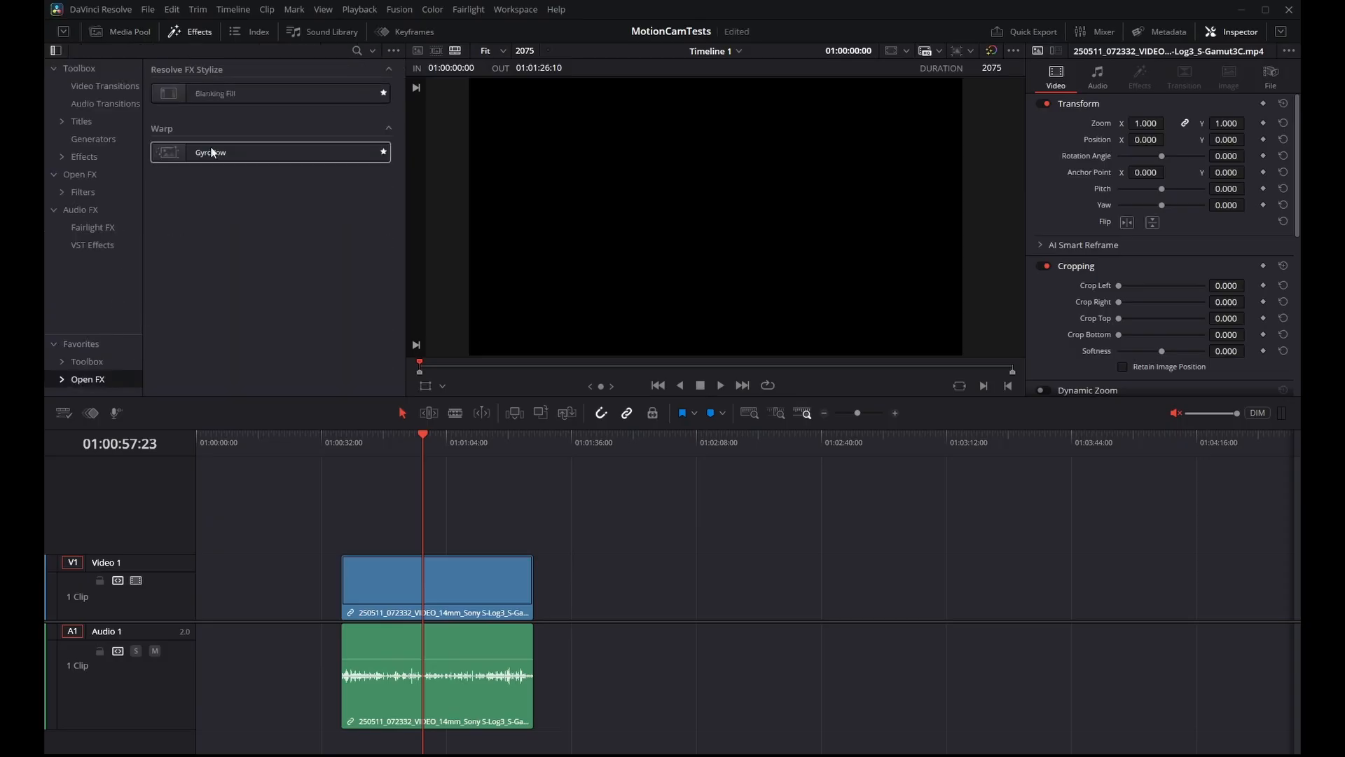
pyautogui.moveTo(225, 155); pyautogui.dragTo(448, 590)
pyautogui.click(448, 590)
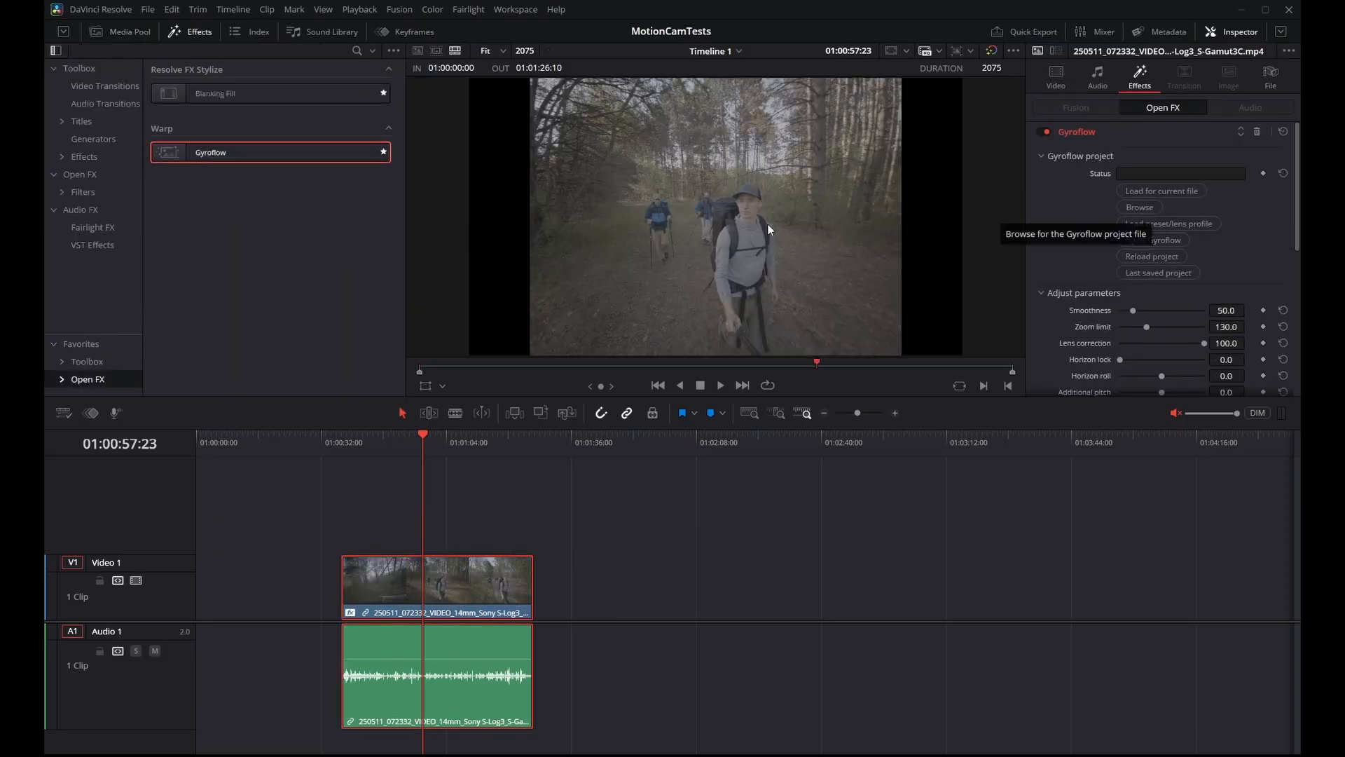
# Load the project file 250511_072332_VIDEO_14mm_Sony S-Log3_S-Gamut3C.gyroflow into the clip's Gyroflow effect.
pyautogui.click(1137, 206)
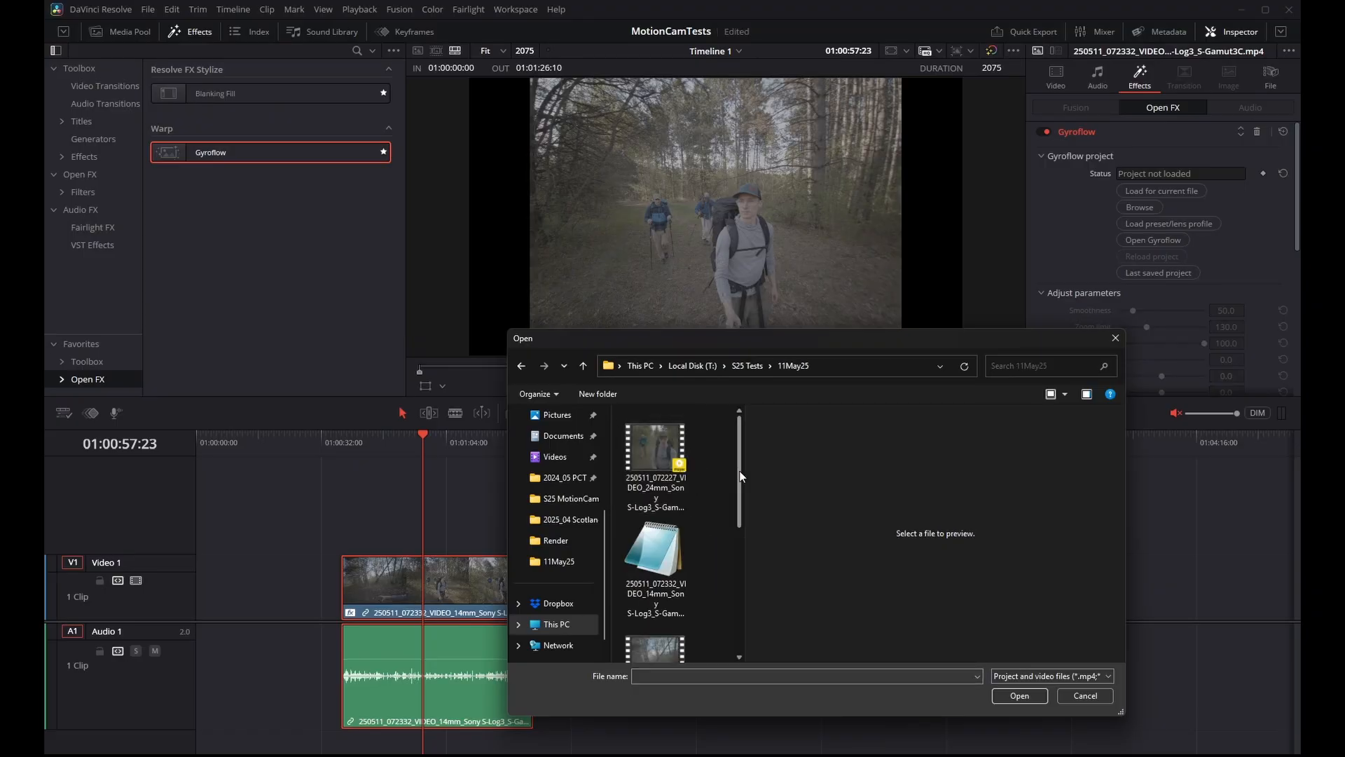
pyautogui.moveTo(744, 473); pyautogui.dragTo(1030, 441)
pyautogui.click(1065, 396)
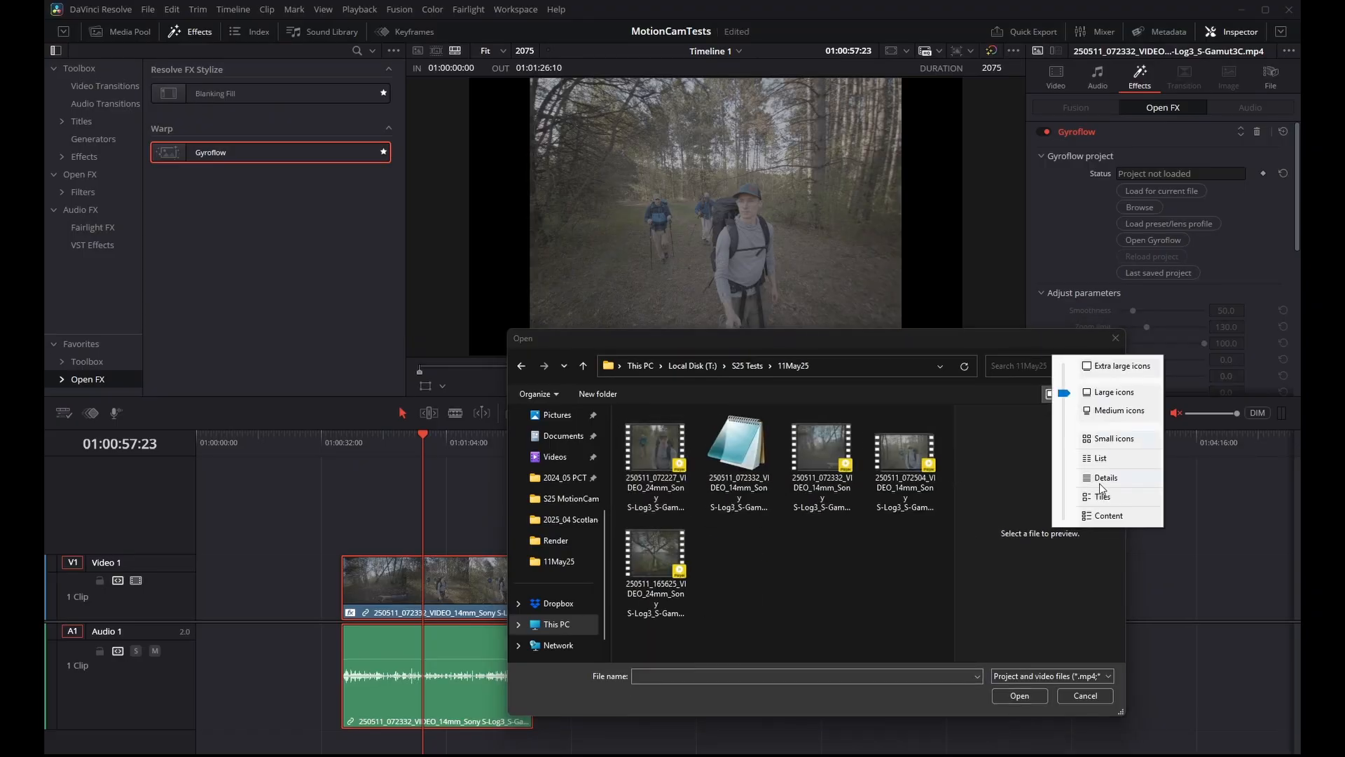
pyautogui.click(1096, 484)
pyautogui.click(691, 451)
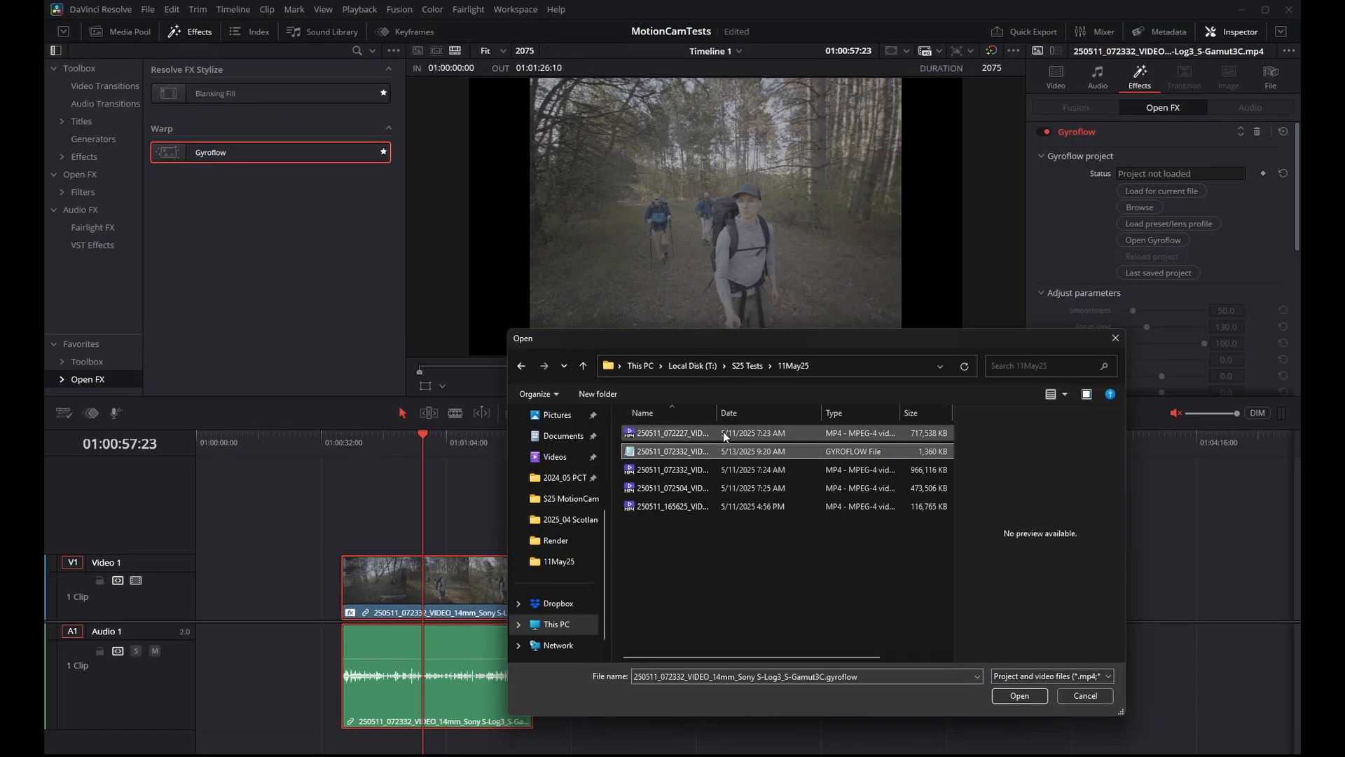
pyautogui.moveTo(717, 413); pyautogui.dragTo(833, 412)
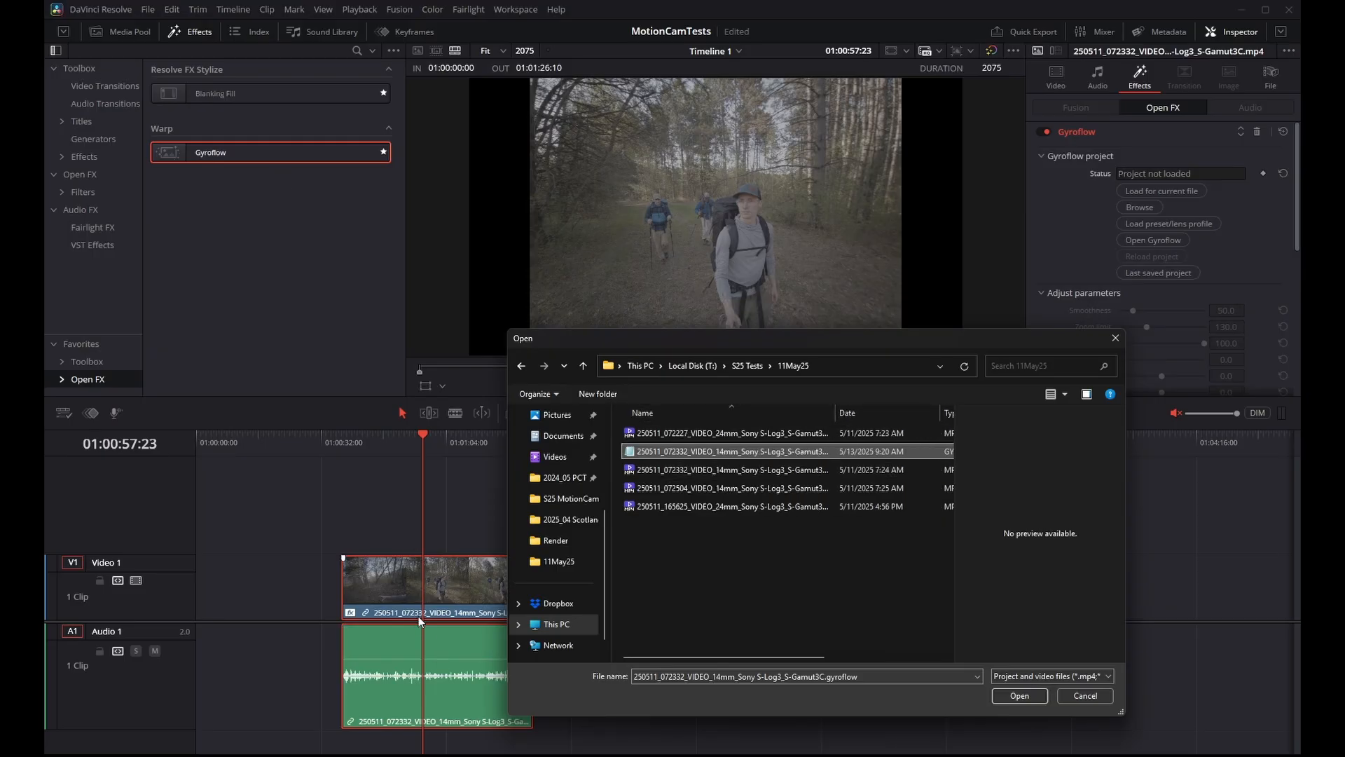
pyautogui.doubleClick(685, 451)
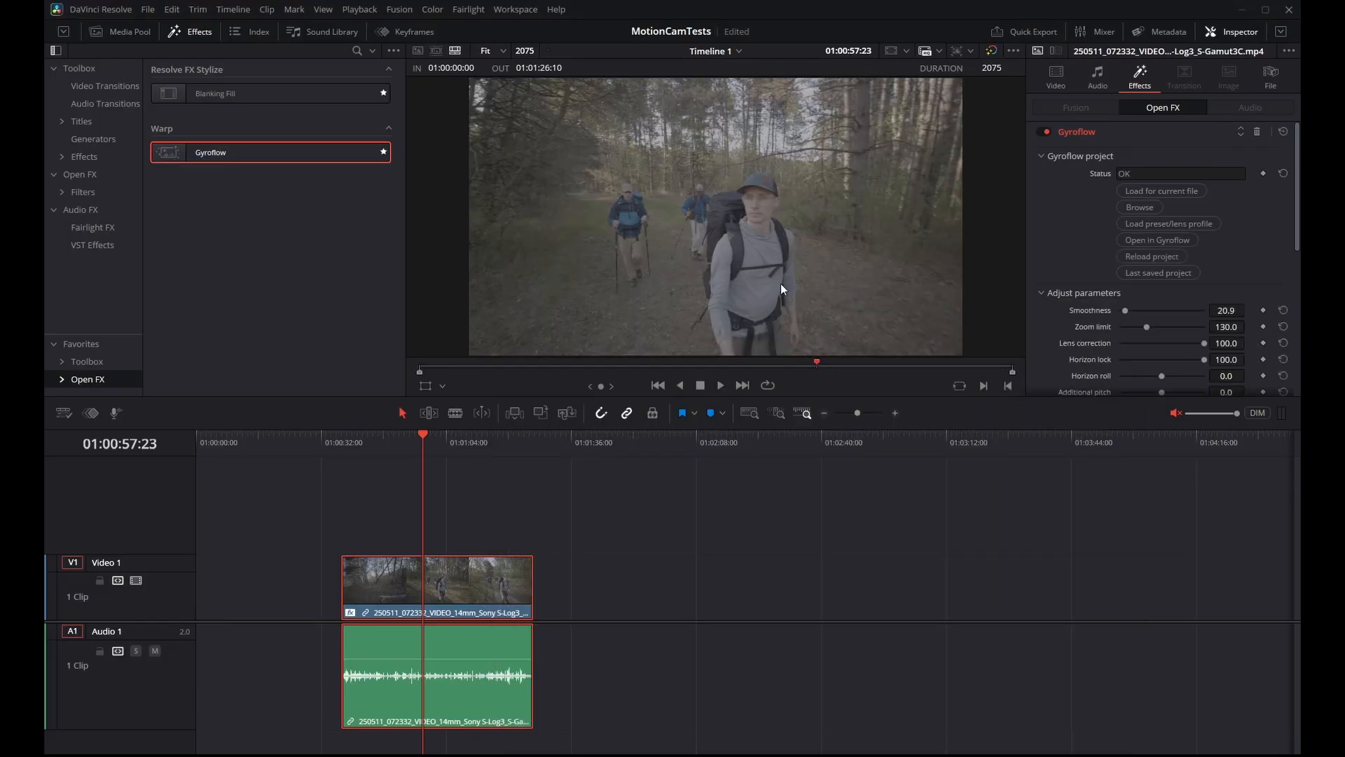
# Play the stabilized clip from 01:00:57:23 to about 01:01:07 and review the Gyroflow effect's adjustable parameters.
pyautogui.click(722, 385)
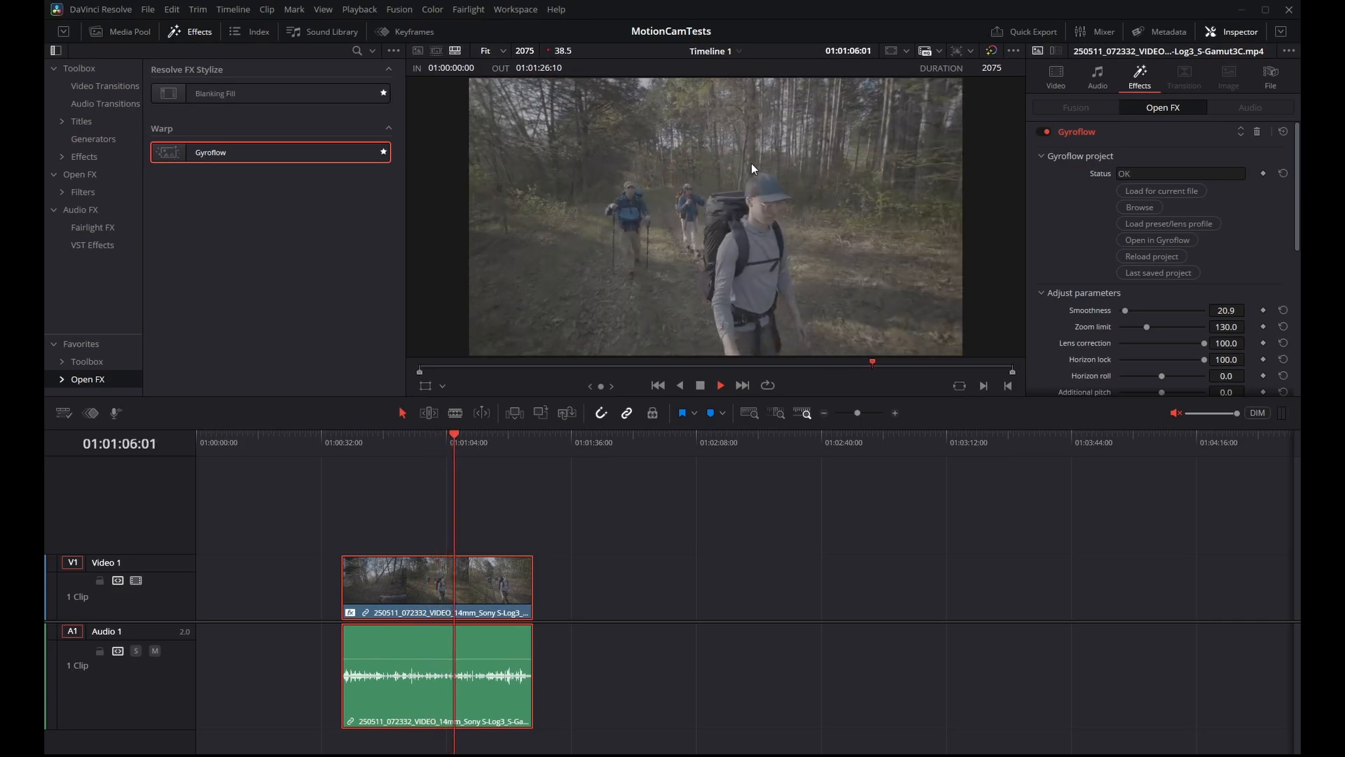
pyautogui.press('space')
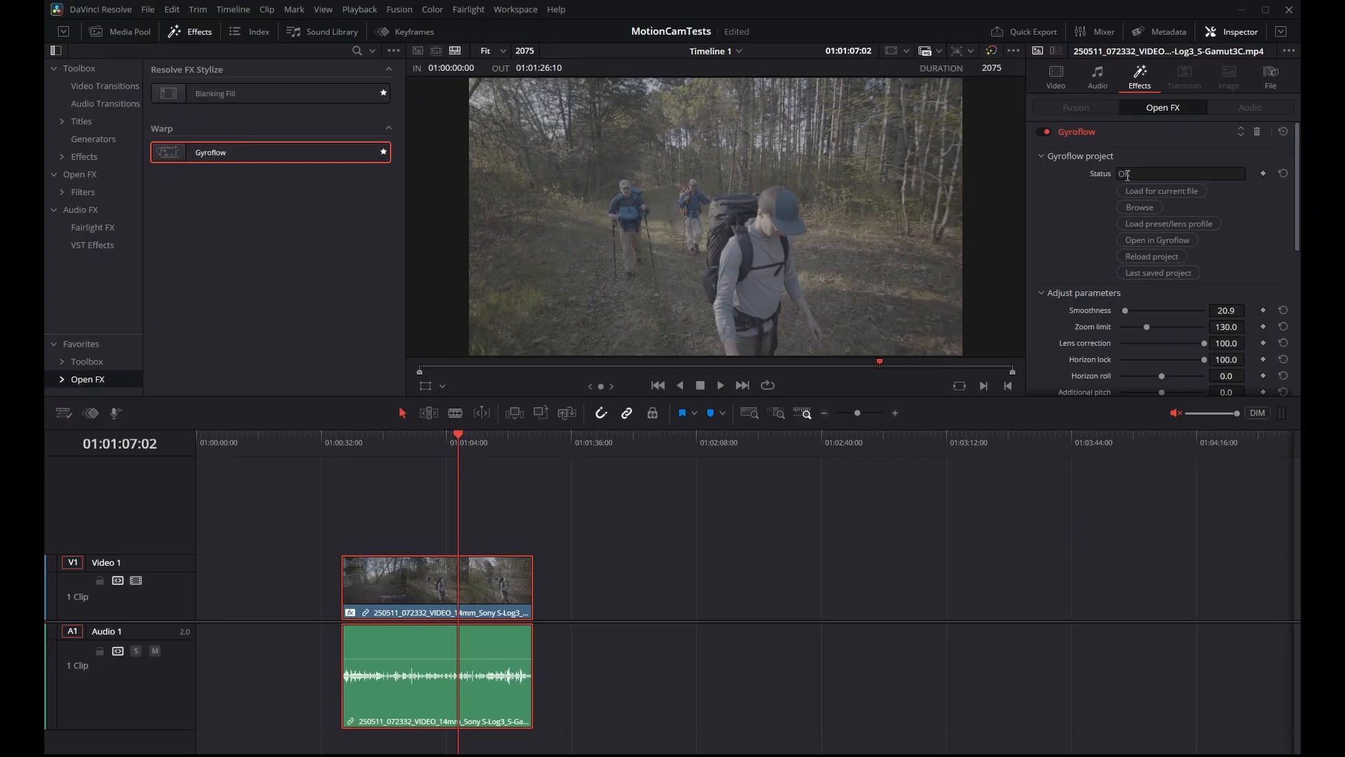
pyautogui.scroll(-2, 1144, 349)
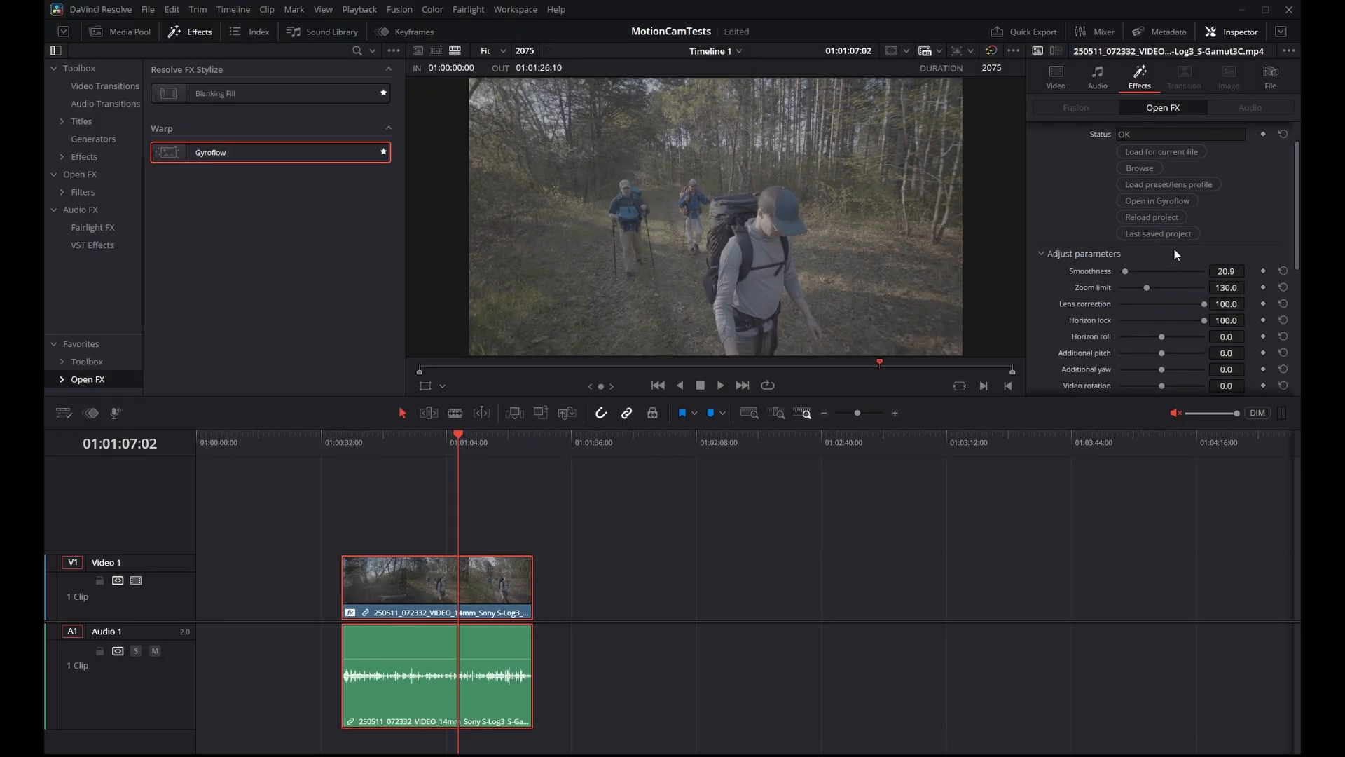
pyautogui.scroll(-5, 1081, 268)
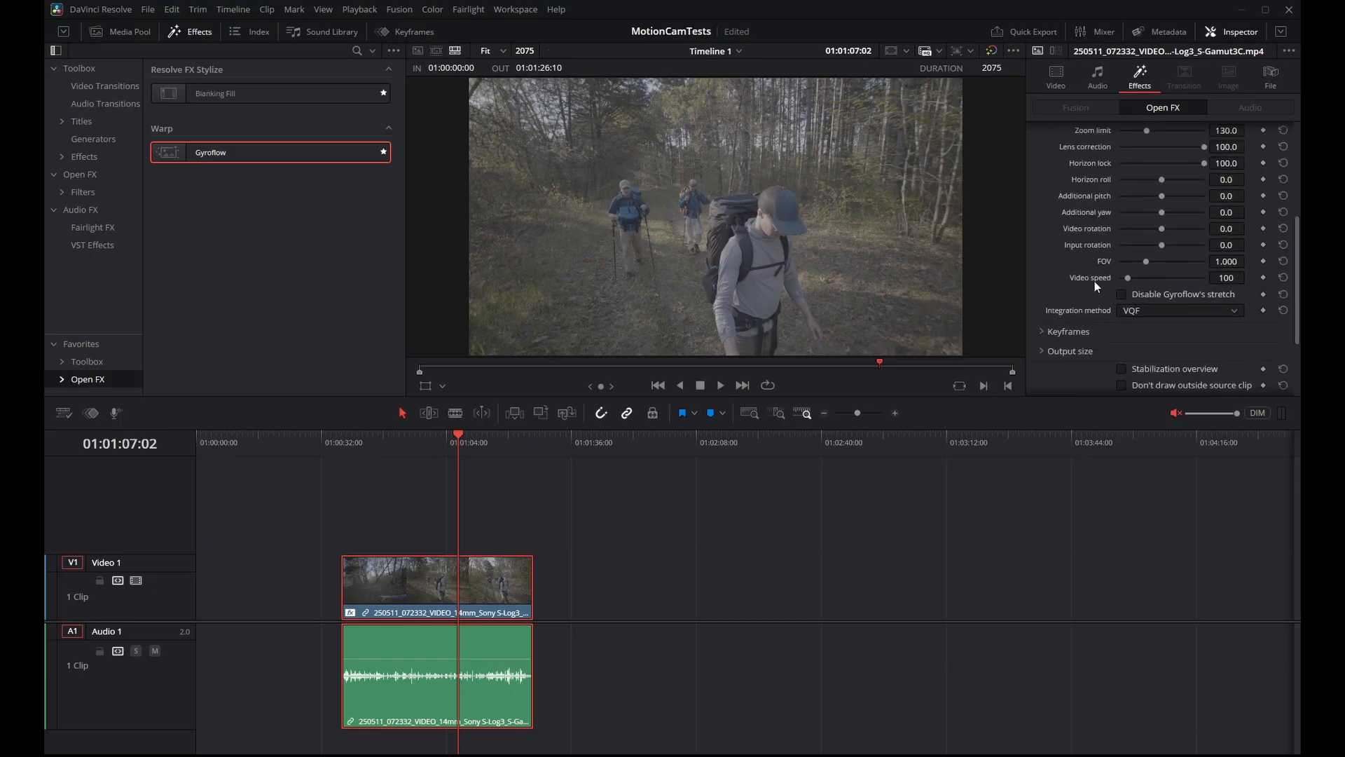
pyautogui.scroll(2, 1094, 294)
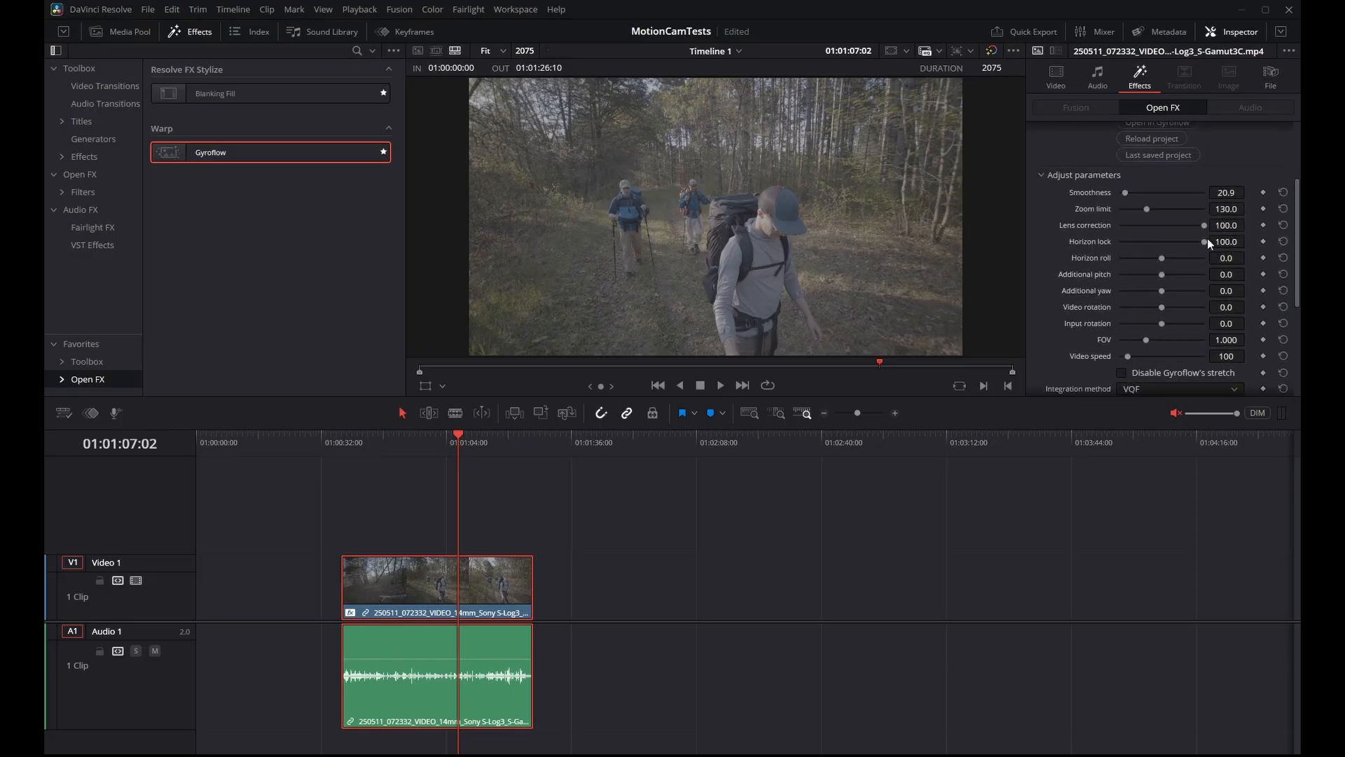
pyautogui.scroll(4, 1172, 241)
# Play the clip on to 01:01:09:21, view the frame on the Color page, and return to the Edit page.
pyautogui.press('space')
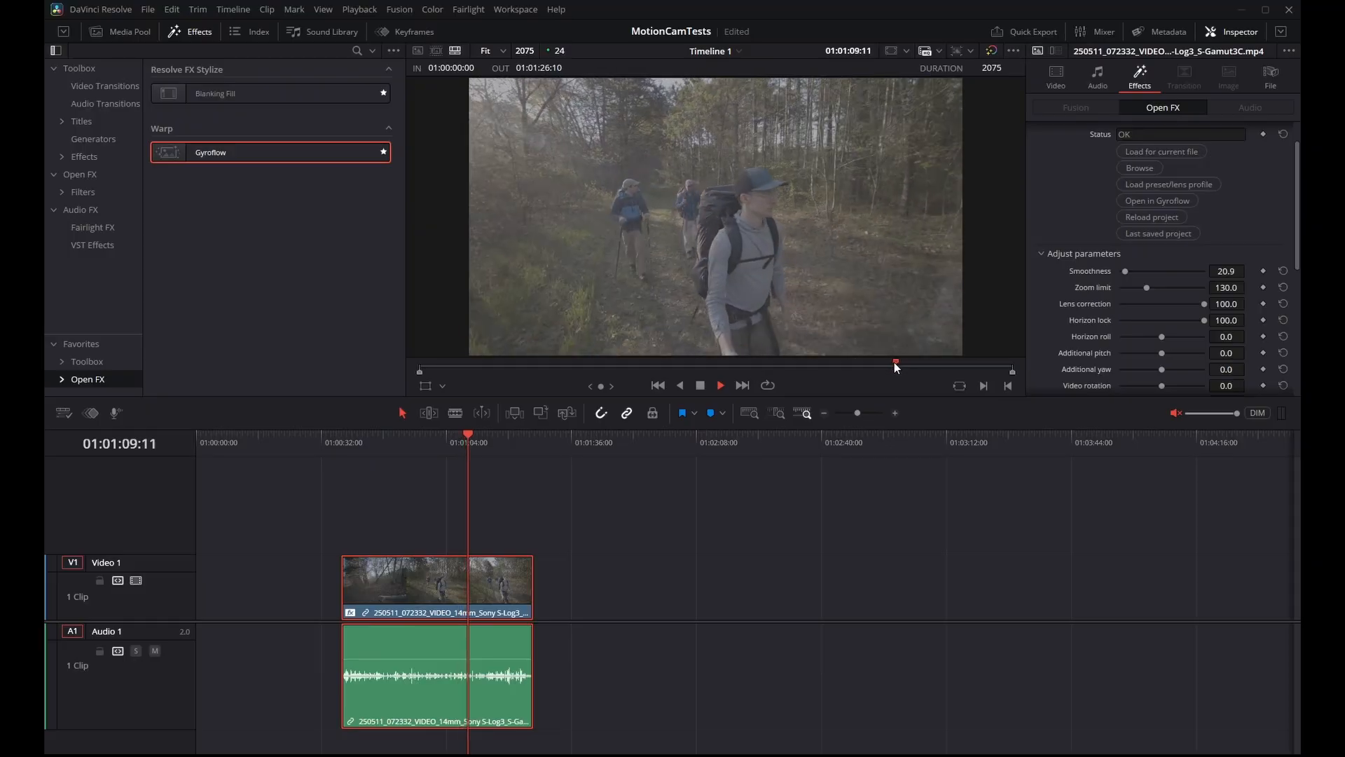
pyautogui.press('space')
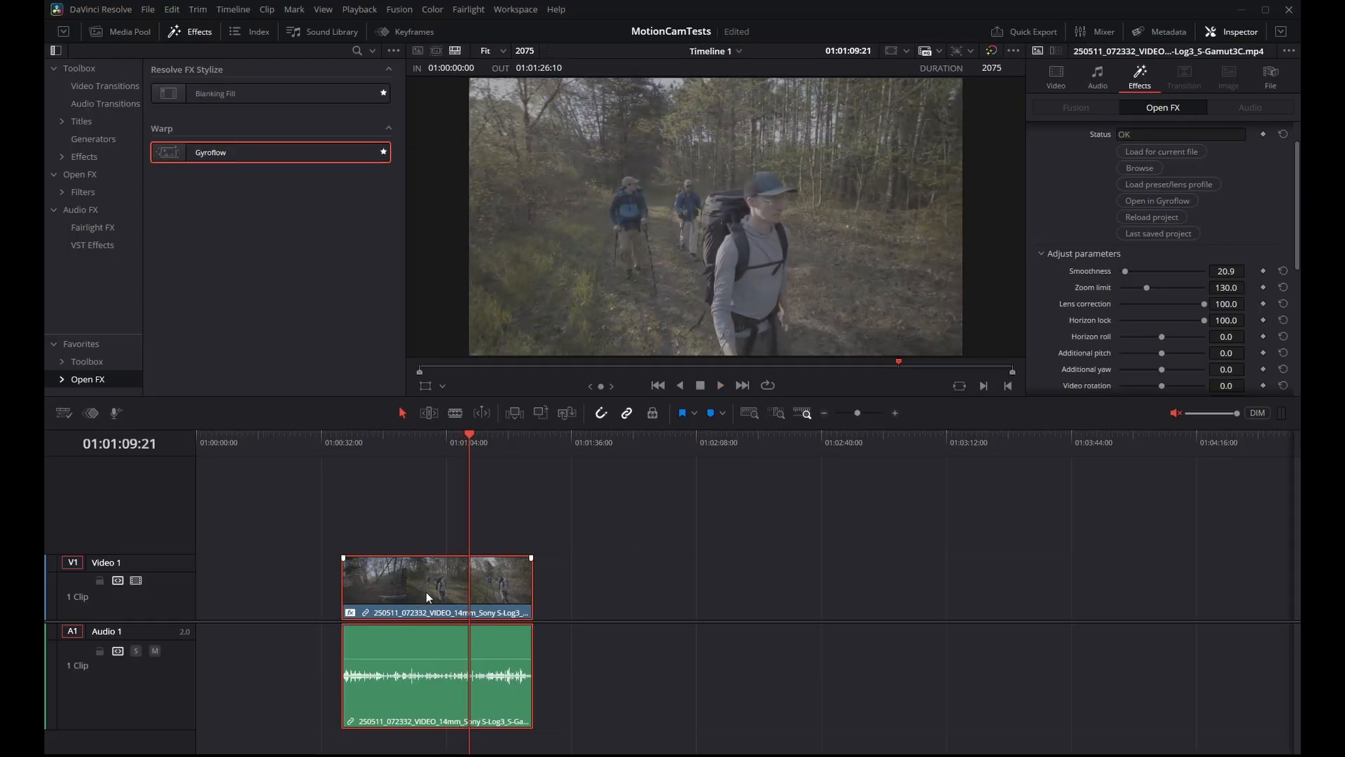
pyautogui.hotkey('shift', '6')
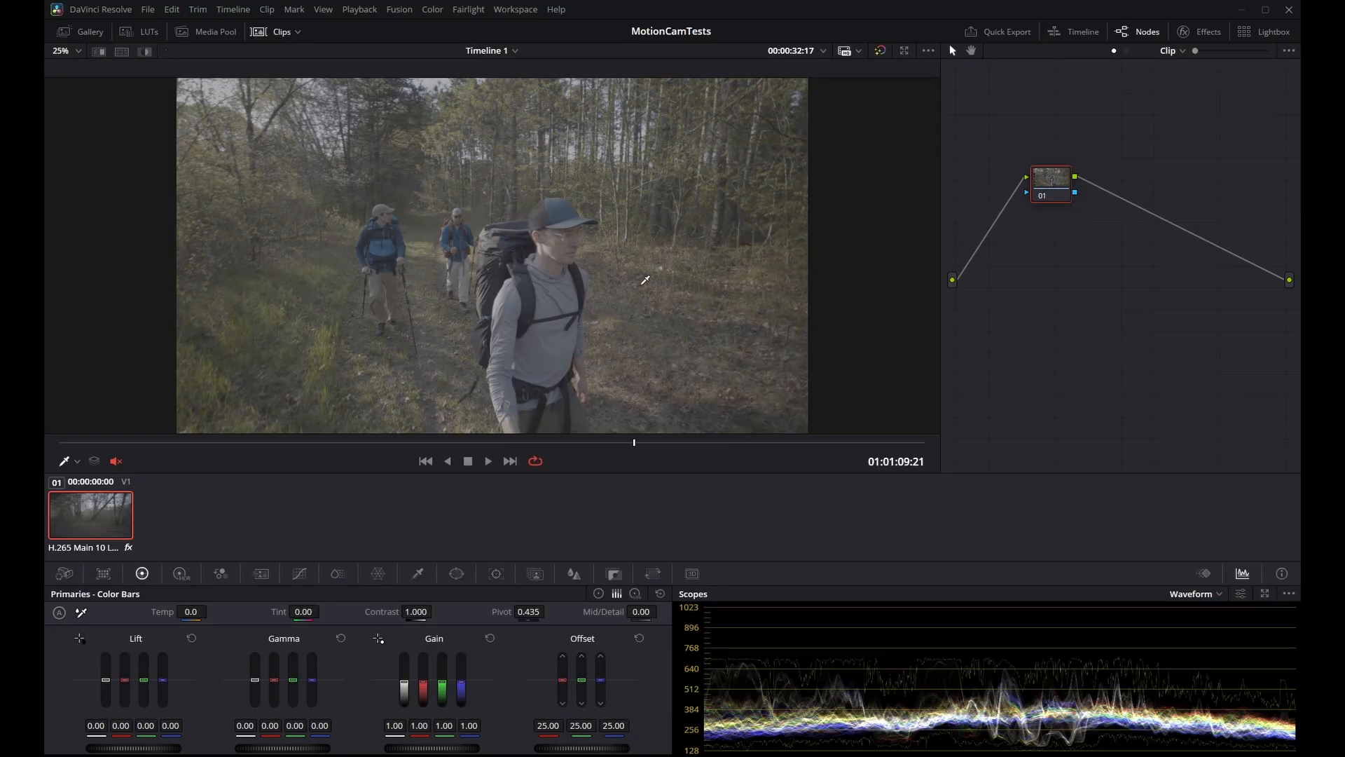
pyautogui.hotkey('shift', '4')
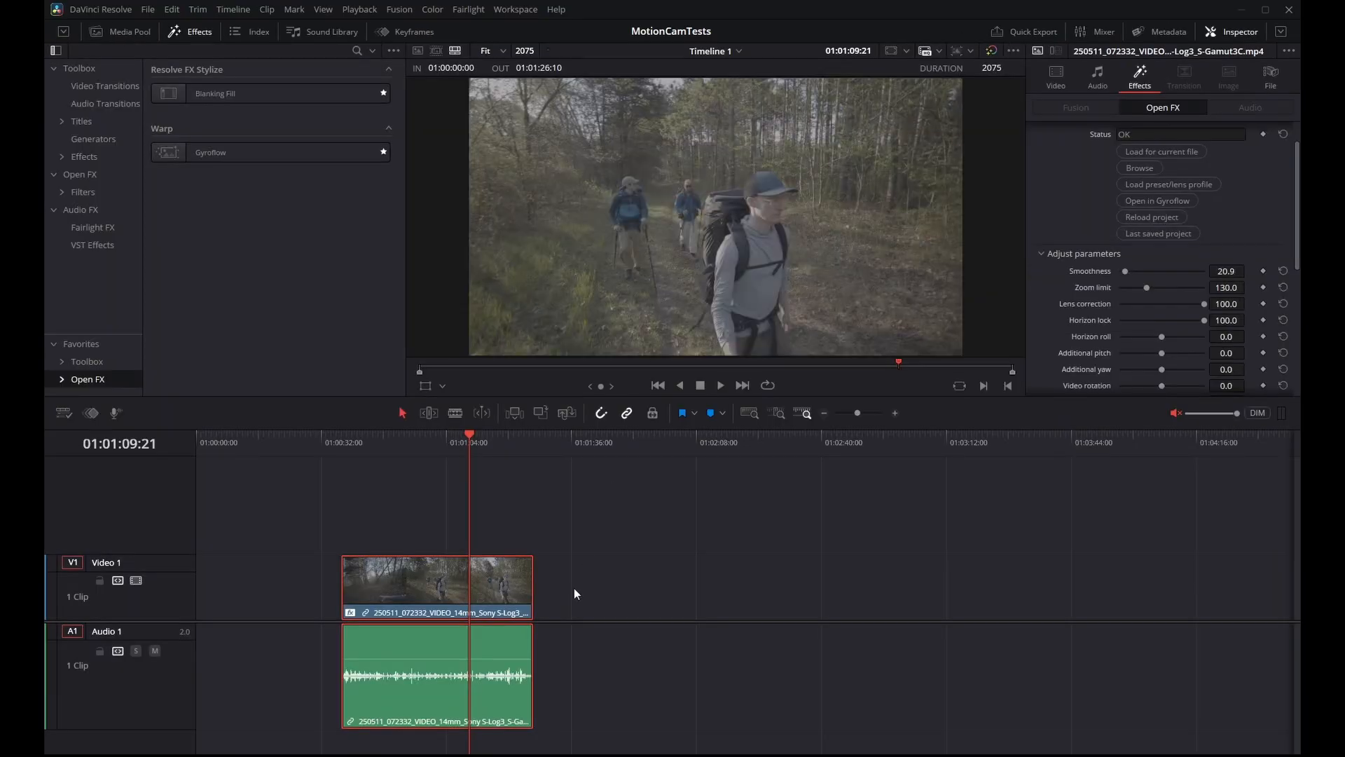
# Check the Gyroflow project, move the playhead in DaVinci Resolve to 01:01:03:23, and switch back to Gyroflow.
pyautogui.hotkey('alt', 'Tab')
pyautogui.hotkey('alt', 'Tab')
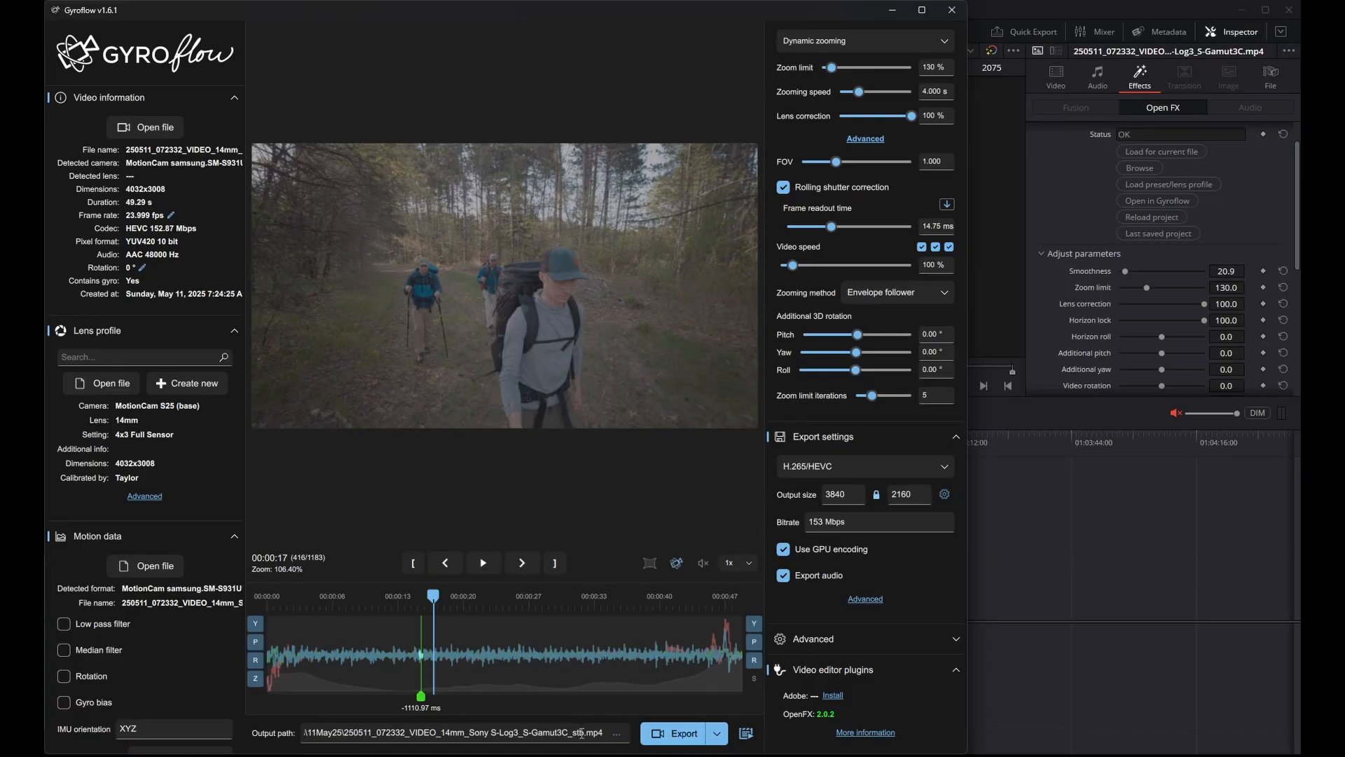
pyautogui.click(1028, 526)
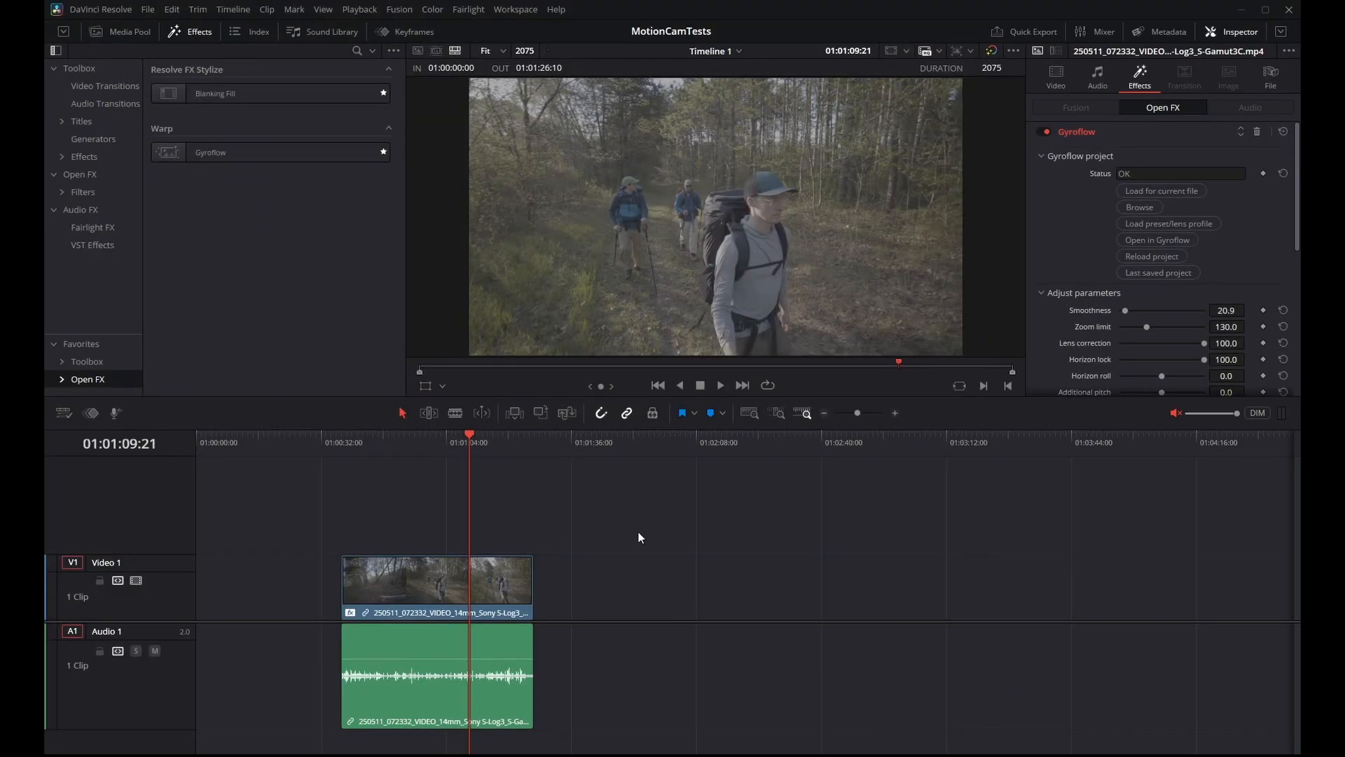
pyautogui.click(447, 445)
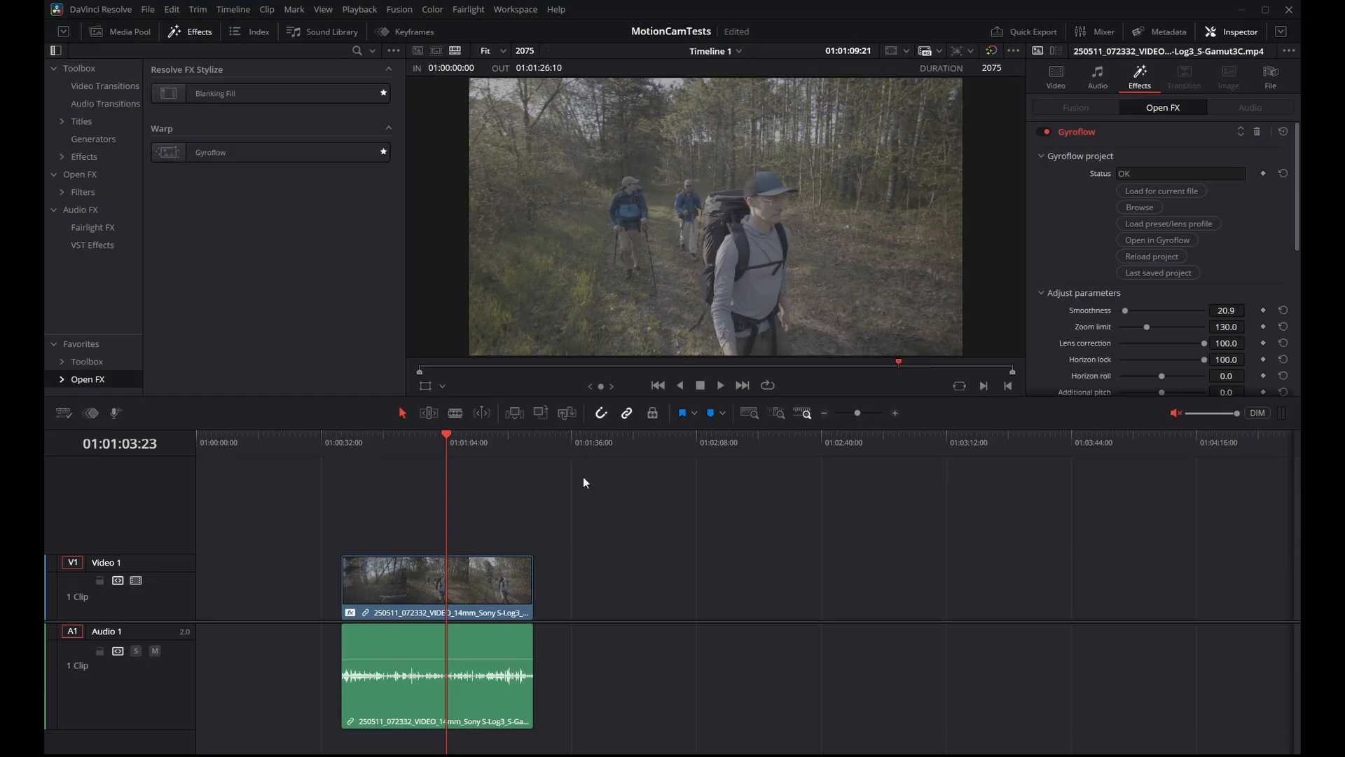
pyautogui.hotkey('alt', 'Tab')
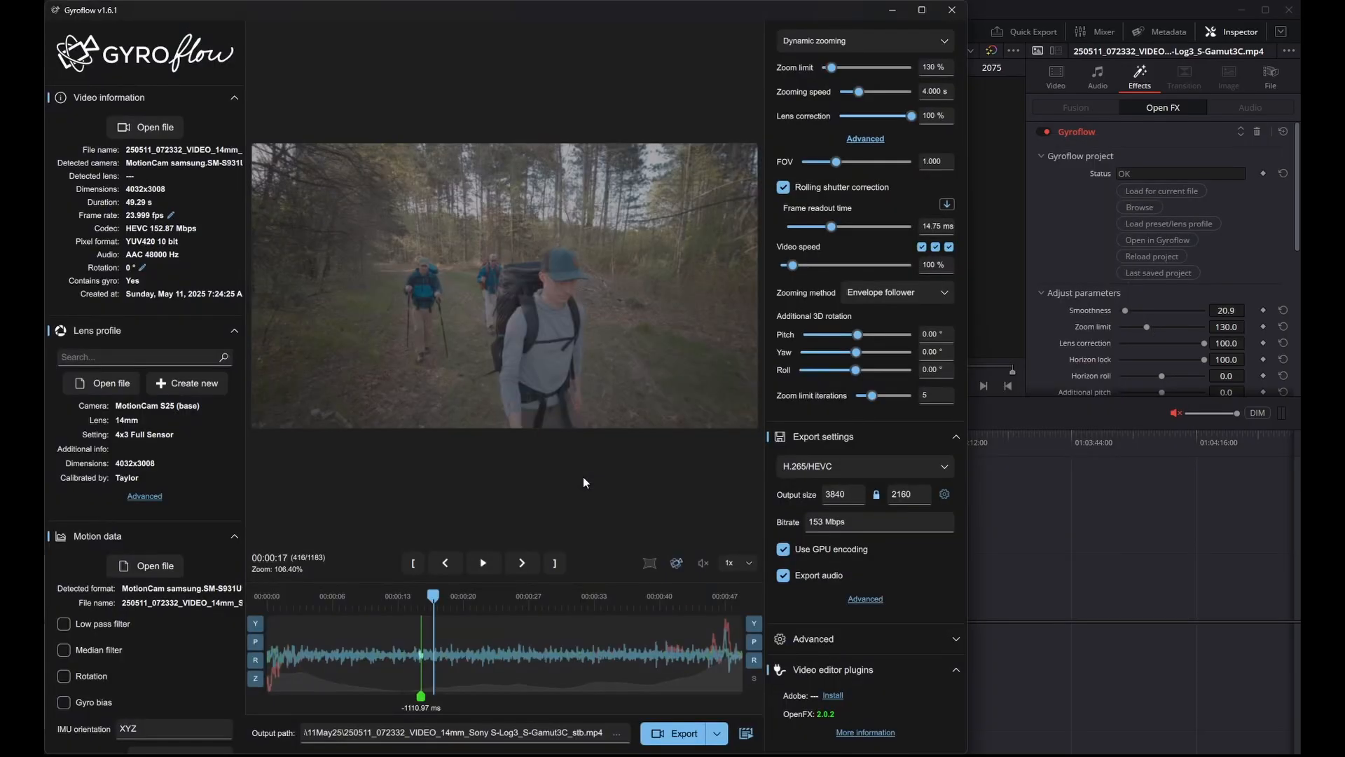